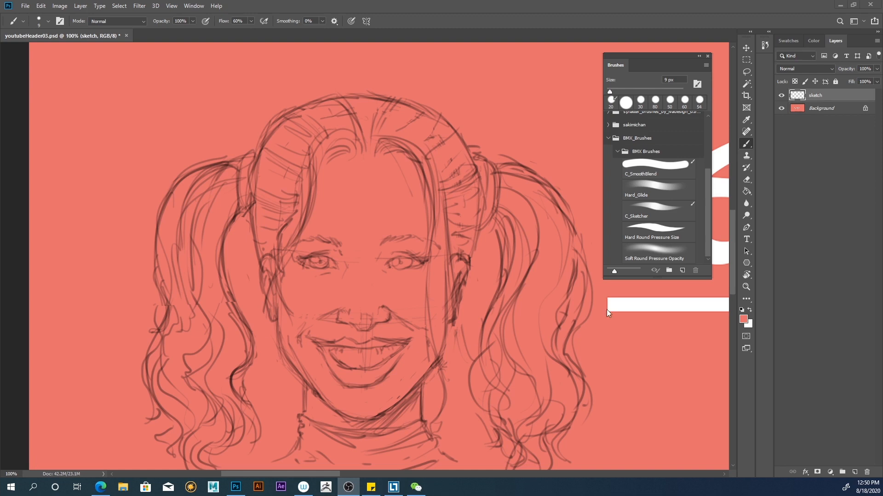
# Step: Examine the pigtailed portrait sketch and its placement beside the header's title lettering
pyautogui.click(589, 311)
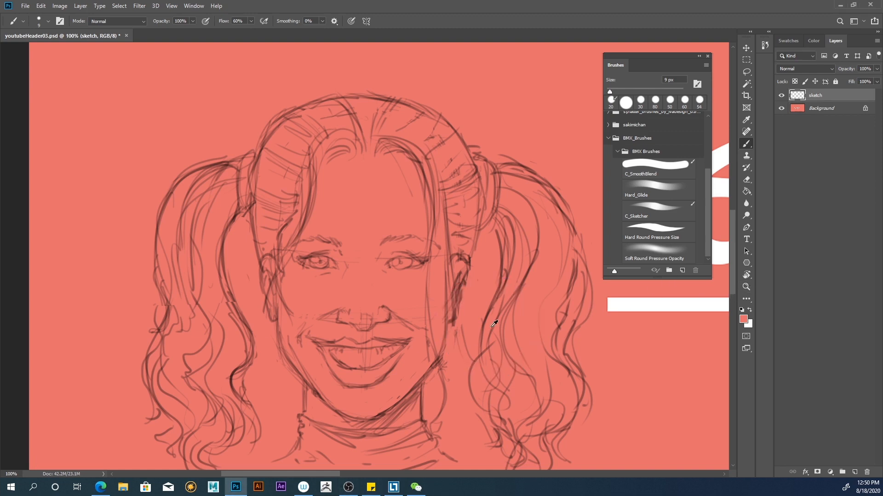
pyautogui.click(746, 287)
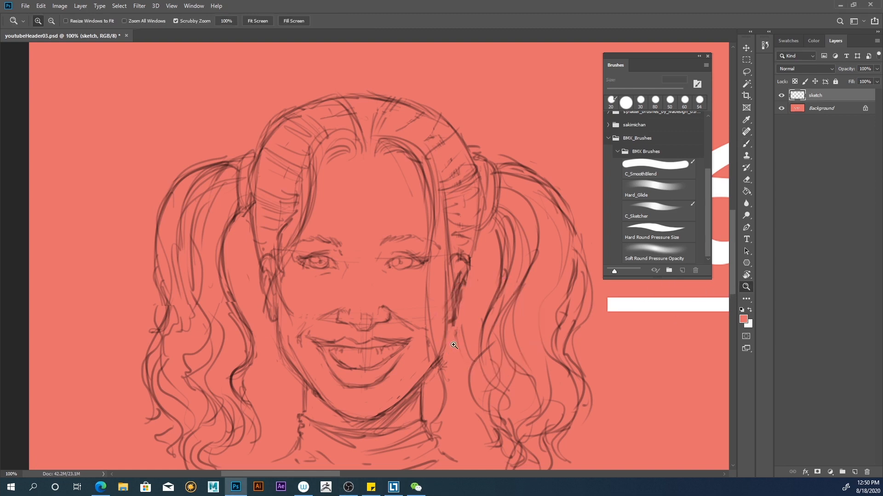
pyautogui.keyDown('alt'); pyautogui.click(417, 339); pyautogui.keyUp('alt')
pyautogui.keyDown('alt'); pyautogui.click(417, 339); pyautogui.keyUp('alt')
pyautogui.keyDown('alt'); pyautogui.click(417, 339); pyautogui.keyUp('alt')
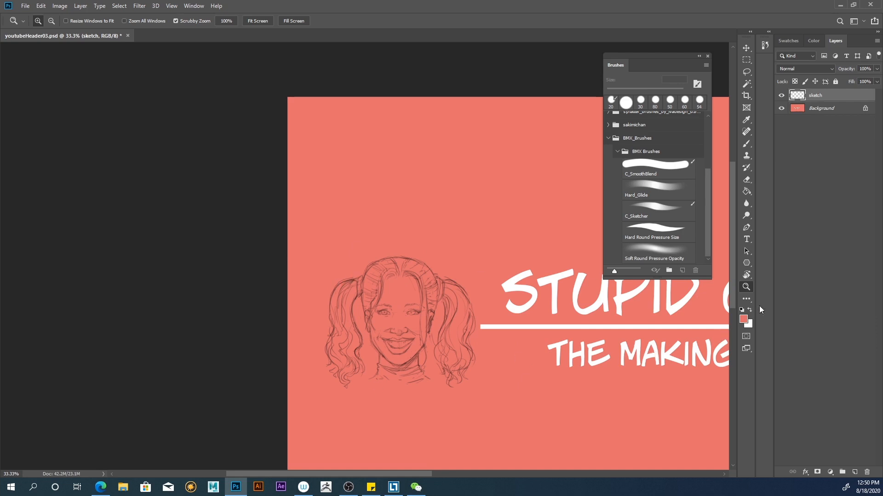
pyautogui.moveTo(445, 290); pyautogui.dragTo(376, 350)
pyautogui.scroll(-2, 449, 292)
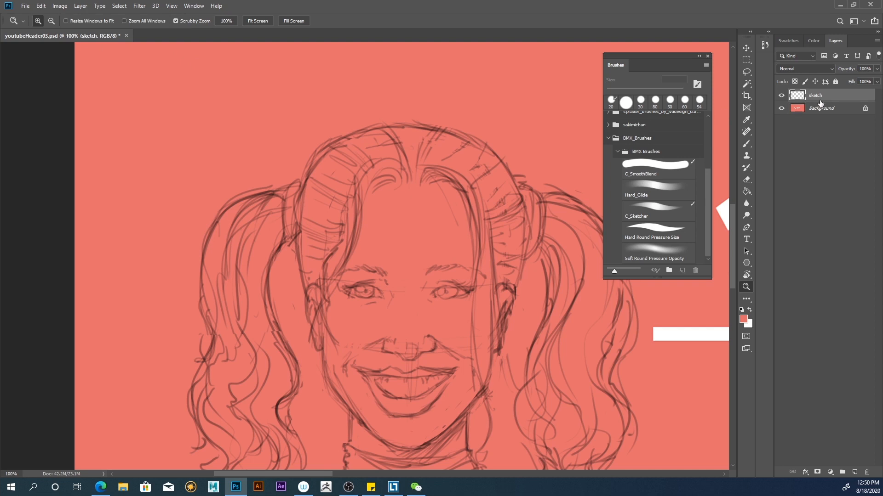
# Step: Lower the sketch layer's opacity to 25% and add a new layer named ink above it
pyautogui.click(876, 69)
pyautogui.moveTo(876, 78); pyautogui.dragTo(843, 82)
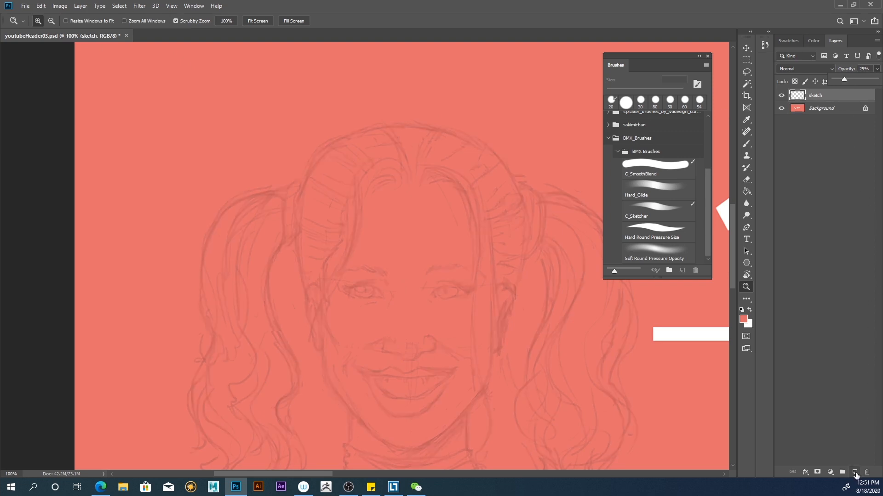
pyautogui.click(855, 474)
pyautogui.doubleClick(821, 94)
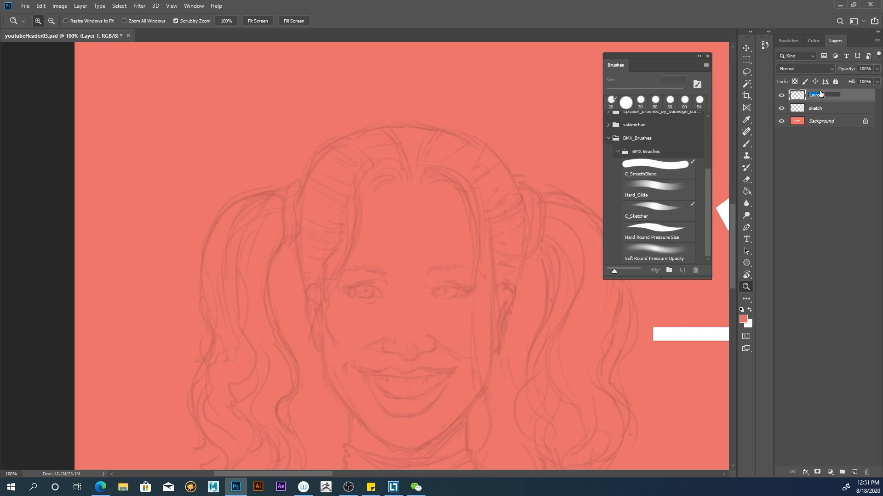
pyautogui.write('ink')
pyautogui.press('Return')
# Step: Set up the Hard Round Pressure Size brush at 20 px with the default black, trying one test stroke and undoing it
pyautogui.click(642, 237)
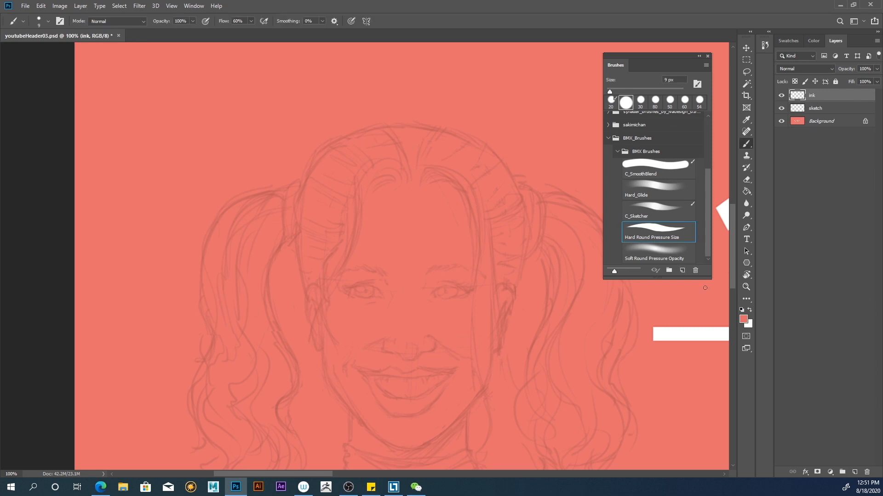
pyautogui.click(741, 311)
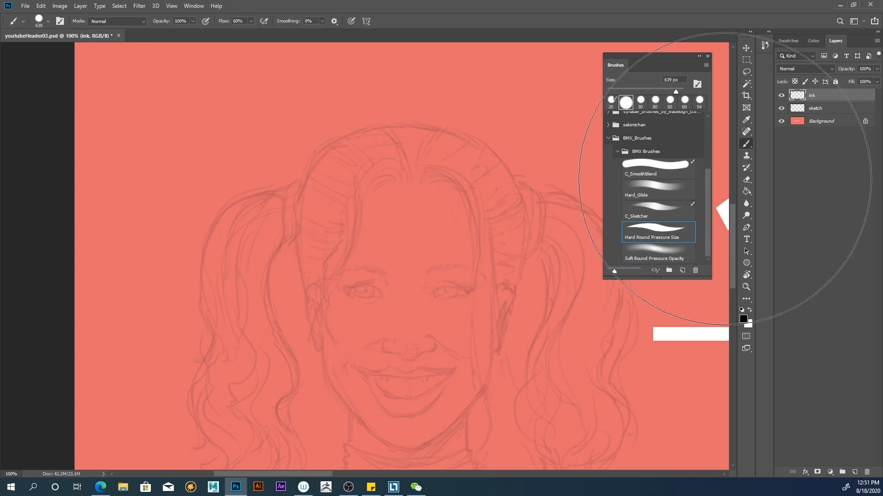
pyautogui.moveTo(678, 90); pyautogui.dragTo(615, 96)
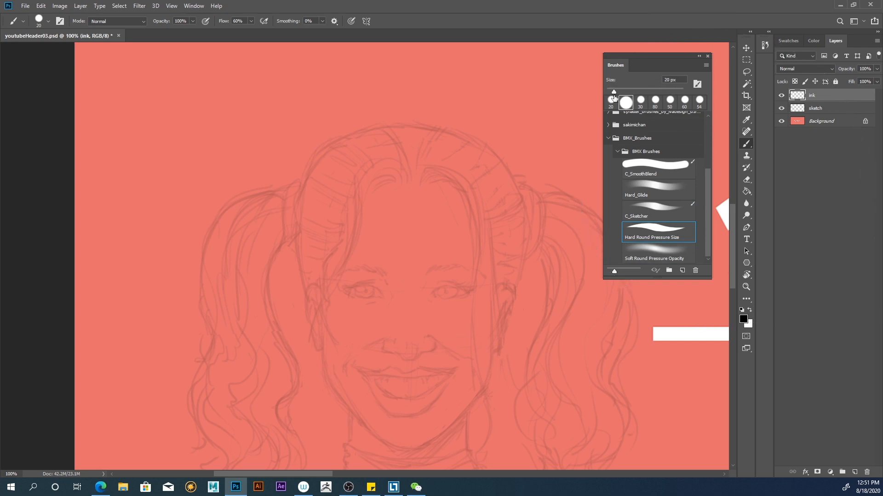
pyautogui.moveTo(291, 100); pyautogui.dragTo(217, 171)
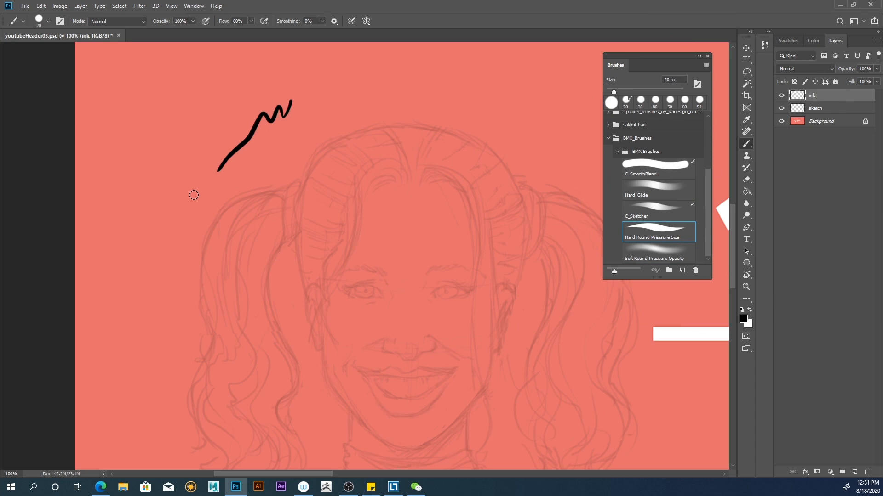
pyautogui.hotkey('ctrl', 'z')
# Step: Reduce the brush to 5 px and ink the nose outline, the left nostril fold and the smile crease beside the left mouth corner
pyautogui.hotkey('ctrl', '+')
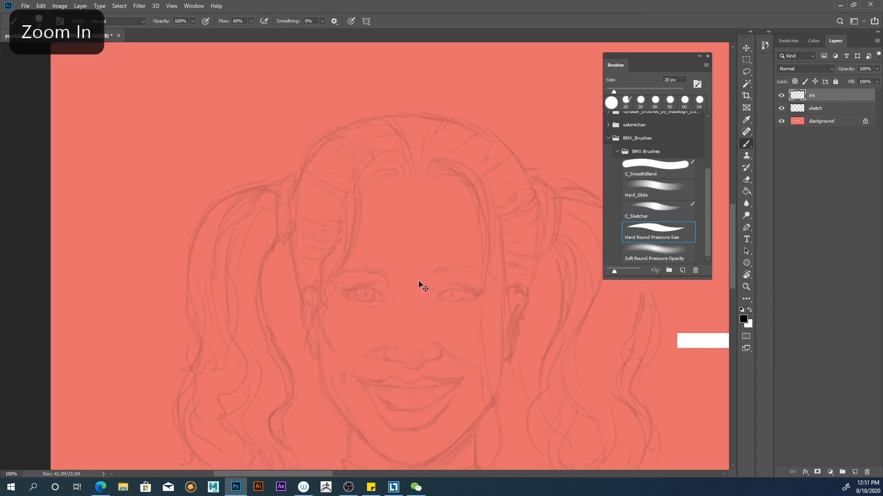
pyautogui.scroll(-3, 419, 285)
pyautogui.hscroll(4, 333, 233)
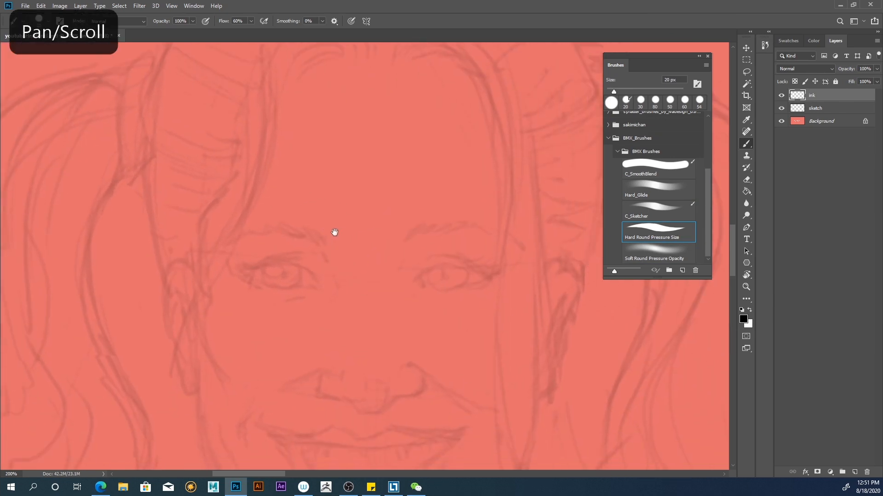
pyautogui.press('[')
pyautogui.press('[')
pyautogui.press('[')
pyautogui.press('[')
pyautogui.press('[')
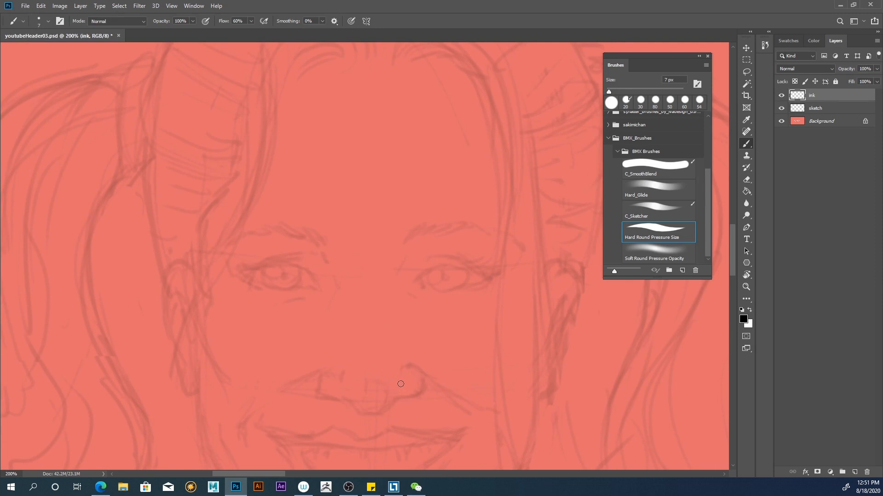
pyautogui.press('[')
pyautogui.press('[')
pyautogui.moveTo(386, 383)
pyautogui.mouseDown()
pyautogui.moveTo(379, 413)
pyautogui.moveTo(421, 388)
pyautogui.moveTo(411, 368)
pyautogui.moveTo(393, 377)
pyautogui.mouseUp()
pyautogui.moveTo(382, 413)
pyautogui.mouseDown()
pyautogui.moveTo(365, 415)
pyautogui.moveTo(320, 396)
pyautogui.moveTo(323, 374)
pyautogui.moveTo(338, 370)
pyautogui.moveTo(290, 387)
pyautogui.moveTo(300, 381)
pyautogui.mouseUp()
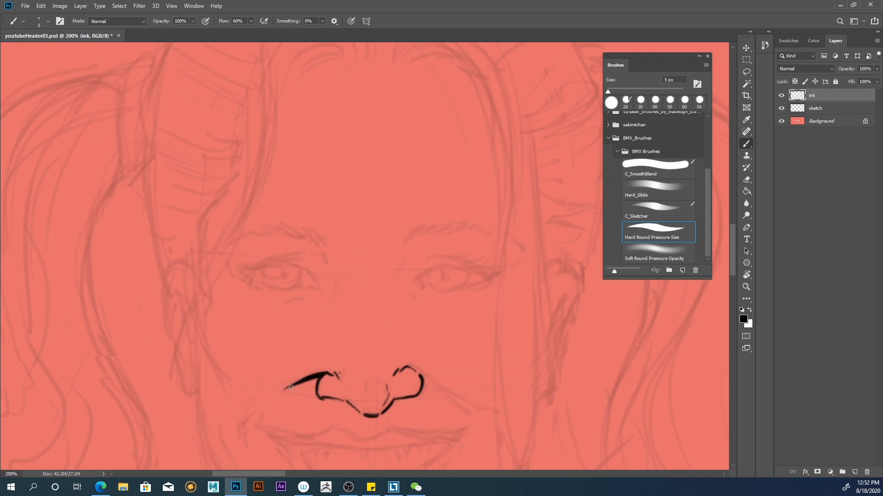
pyautogui.moveTo(257, 411)
pyautogui.mouseDown()
pyautogui.moveTo(241, 426)
pyautogui.moveTo(244, 446)
pyautogui.moveTo(241, 435)
pyautogui.mouseUp()
# Step: Ink the upper lip over the sketch, with its curved lower edge and its peaked upper contour
pyautogui.scroll(-4, 255, 318)
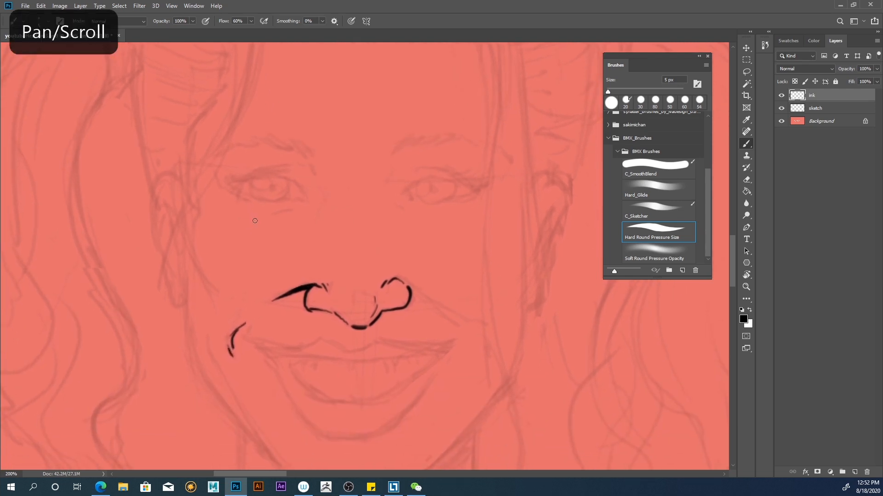
pyautogui.moveTo(446, 351)
pyautogui.mouseDown()
pyautogui.moveTo(355, 363)
pyautogui.moveTo(254, 344)
pyautogui.mouseUp()
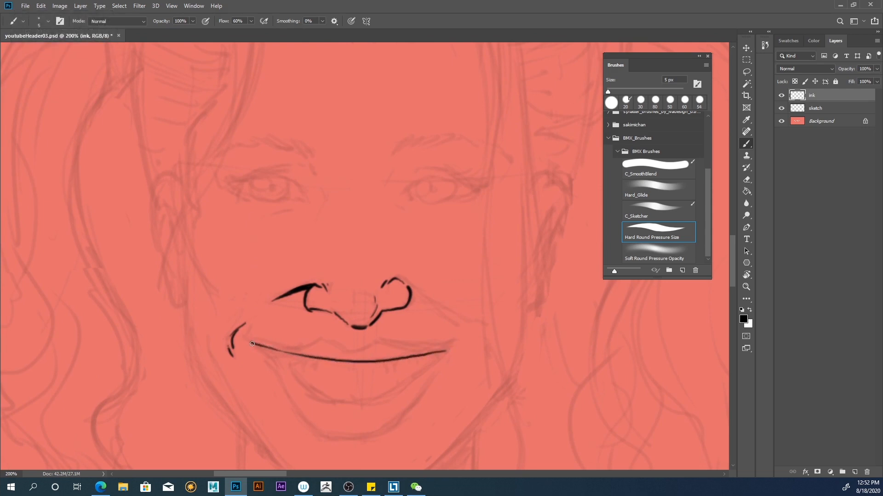
pyautogui.moveTo(441, 352)
pyautogui.mouseDown()
pyautogui.moveTo(450, 349)
pyautogui.moveTo(379, 342)
pyautogui.moveTo(355, 352)
pyautogui.moveTo(249, 341)
pyautogui.mouseUp()
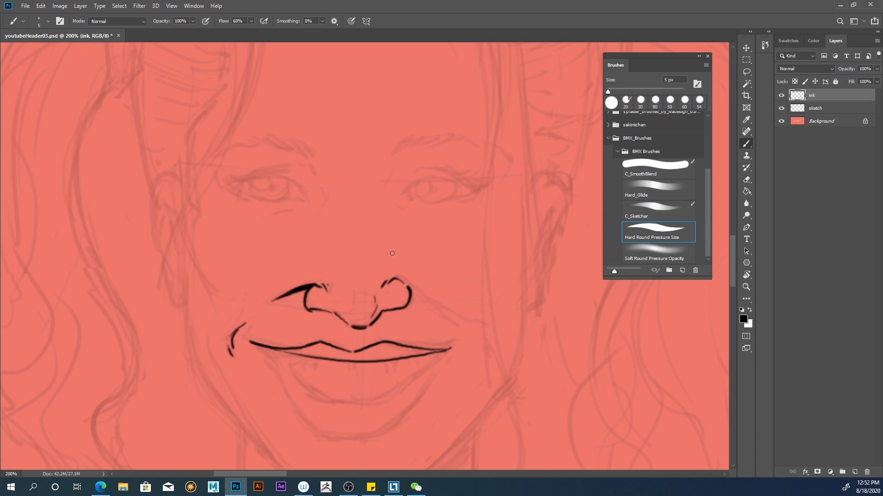
# Step: Rotate the canvas to ink the smile fold running from the right nostril towards the mouth corner, then restore the upright view
pyautogui.press('r')
pyautogui.moveTo(221, 257)
pyautogui.mouseDown()
pyautogui.moveTo(212, 231)
pyautogui.moveTo(289, 195)
pyautogui.moveTo(310, 198)
pyautogui.mouseUp()
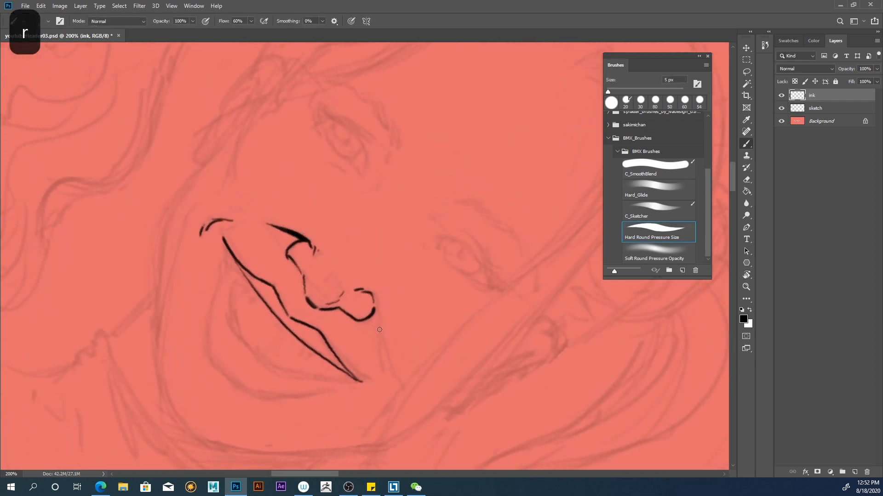
pyautogui.moveTo(371, 295); pyautogui.dragTo(394, 378)
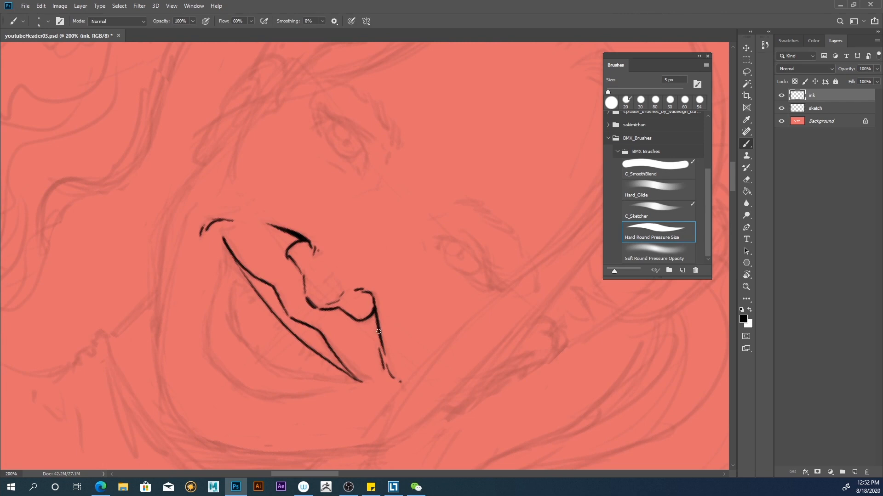
pyautogui.moveTo(375, 314); pyautogui.dragTo(380, 346)
pyautogui.press('r')
pyautogui.moveTo(224, 209); pyautogui.dragTo(264, 404)
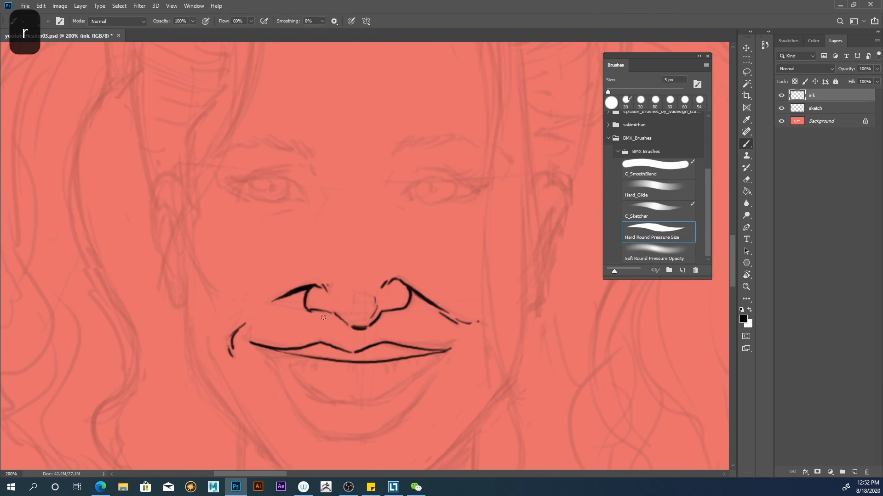
# Step: Ink the lower lip's inner edge from corner to corner and the left part of its outer contour
pyautogui.moveTo(321, 311); pyautogui.dragTo(370, 253)
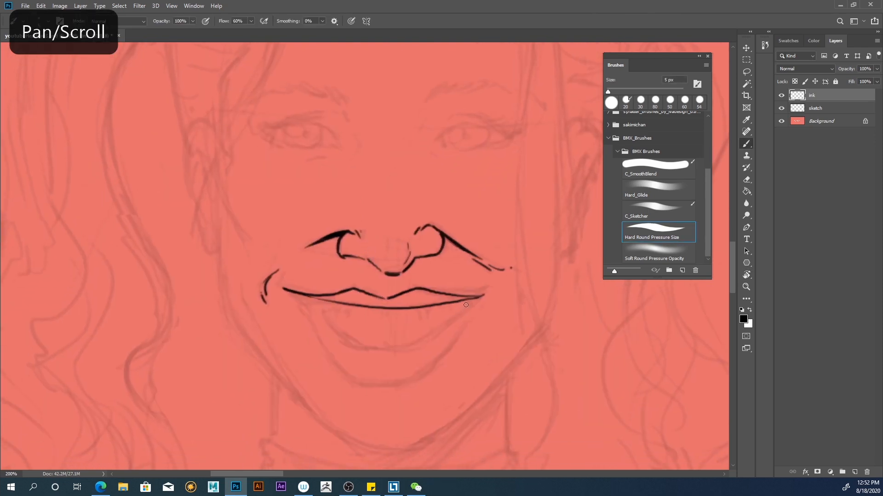
pyautogui.moveTo(471, 299); pyautogui.dragTo(401, 347)
pyautogui.moveTo(469, 300); pyautogui.dragTo(442, 327)
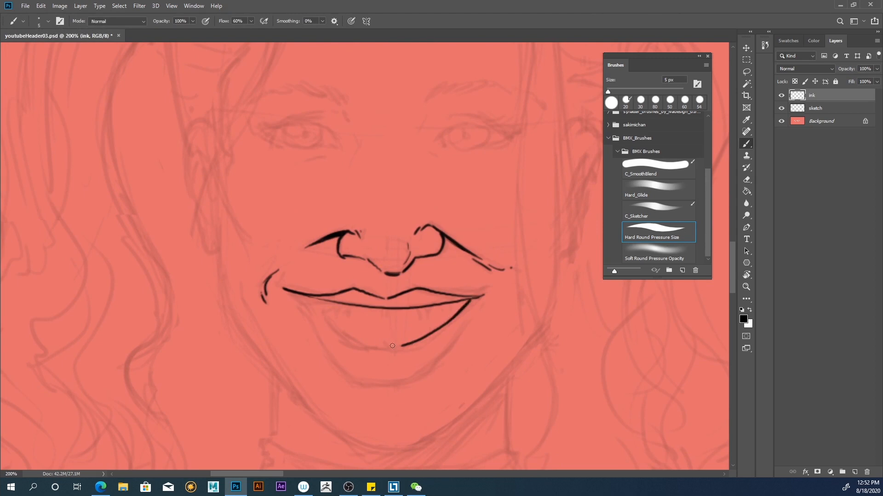
pyautogui.moveTo(398, 348); pyautogui.dragTo(359, 341)
pyautogui.moveTo(352, 340)
pyautogui.mouseDown()
pyautogui.moveTo(301, 296)
pyautogui.moveTo(332, 358)
pyautogui.moveTo(354, 379)
pyautogui.moveTo(326, 354)
pyautogui.moveTo(309, 315)
pyautogui.mouseUp()
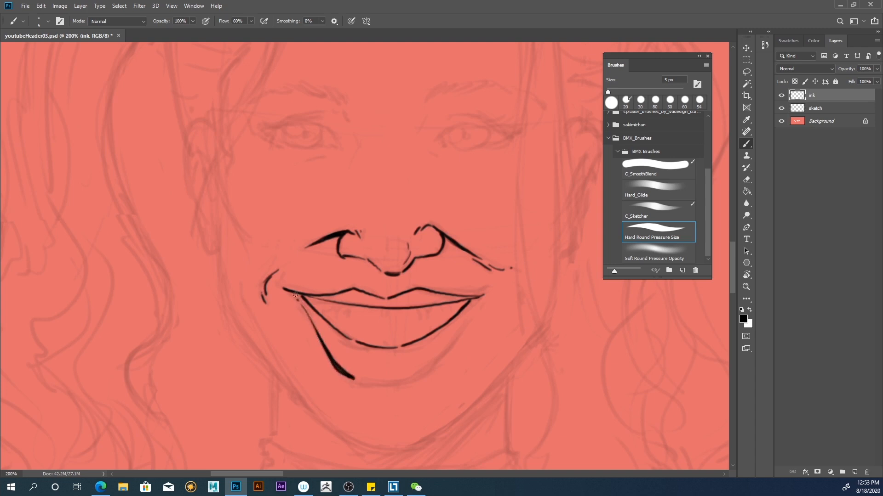
# Step: Complete the lower lip's thick outer contour, shade its sides with short strokes and add small marks separating the upper teeth
pyautogui.moveTo(468, 316)
pyautogui.mouseDown()
pyautogui.moveTo(418, 376)
pyautogui.moveTo(360, 380)
pyautogui.moveTo(417, 380)
pyautogui.moveTo(452, 344)
pyautogui.moveTo(423, 373)
pyautogui.moveTo(397, 383)
pyautogui.moveTo(418, 375)
pyautogui.mouseUp()
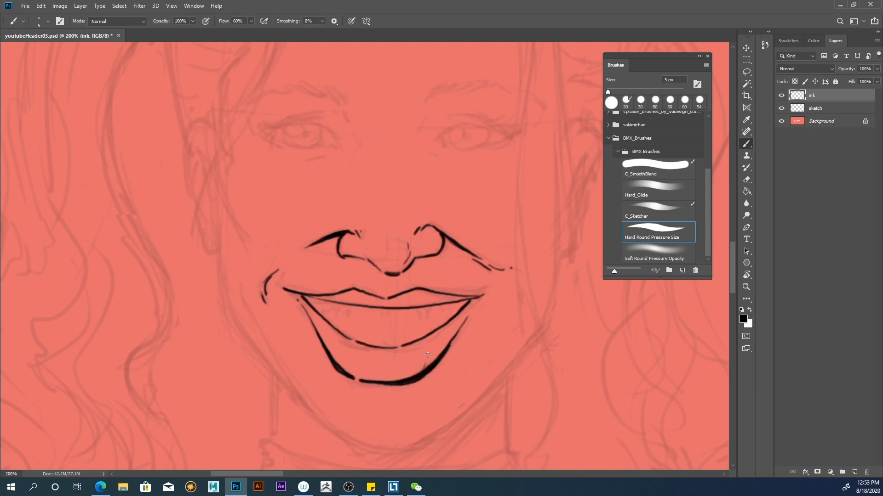
pyautogui.moveTo(426, 369)
pyautogui.mouseDown()
pyautogui.moveTo(431, 345)
pyautogui.moveTo(439, 346)
pyautogui.mouseUp()
pyautogui.moveTo(334, 362); pyautogui.dragTo(332, 341)
pyautogui.moveTo(419, 310)
pyautogui.mouseDown()
pyautogui.moveTo(420, 318)
pyautogui.moveTo(424, 307)
pyautogui.moveTo(462, 306)
pyautogui.mouseUp()
pyautogui.moveTo(346, 306); pyautogui.dragTo(346, 313)
pyautogui.moveTo(327, 302)
pyautogui.mouseDown()
pyautogui.moveTo(328, 311)
pyautogui.moveTo(313, 307)
pyautogui.mouseUp()
# Step: Ink the left cheek curve and the right cheek contour up the side of the face, adding short hatch marks near the ear
pyautogui.moveTo(248, 245); pyautogui.dragTo(222, 198)
pyautogui.moveTo(243, 246); pyautogui.dragTo(248, 251)
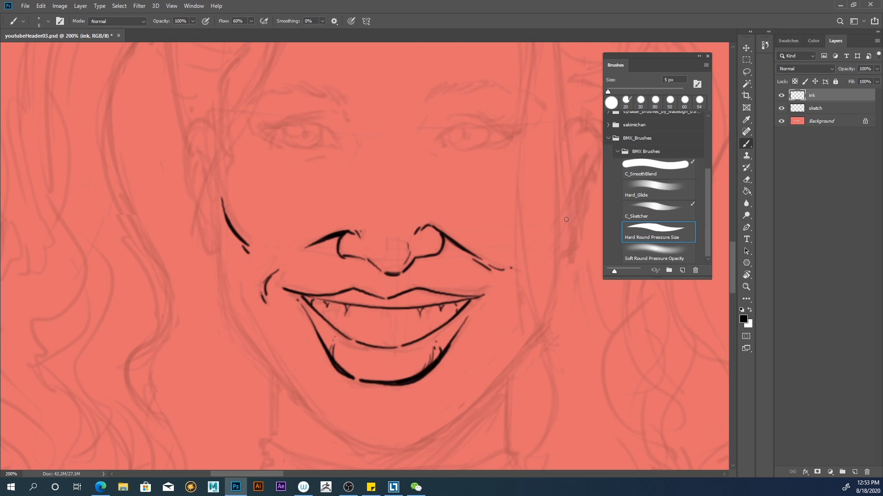
pyautogui.moveTo(567, 219); pyautogui.dragTo(532, 272)
pyautogui.moveTo(567, 216); pyautogui.dragTo(566, 152)
pyautogui.moveTo(564, 123); pyautogui.dragTo(565, 119)
pyautogui.moveTo(566, 165)
pyautogui.mouseDown()
pyautogui.moveTo(565, 119)
pyautogui.moveTo(564, 149)
pyautogui.moveTo(561, 128)
pyautogui.mouseUp()
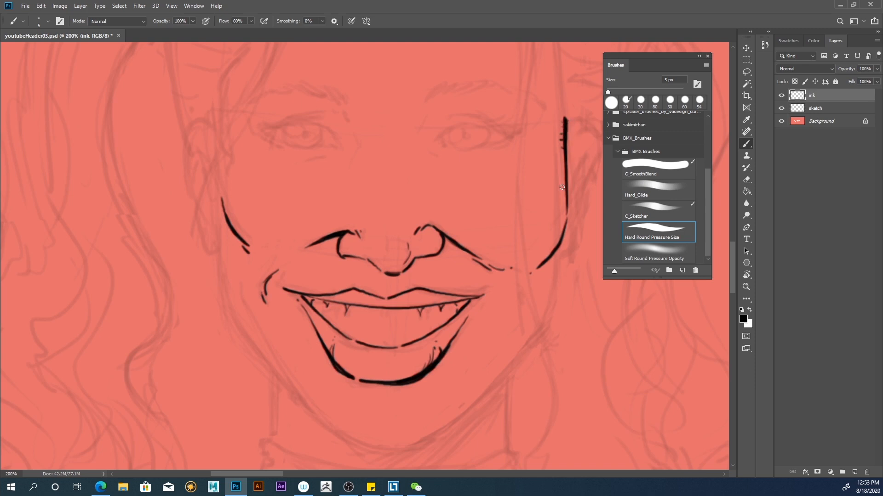
# Step: Ink the outer jaw contour below both cheeks, extending the left side down towards the chin
pyautogui.moveTo(554, 256)
pyautogui.mouseDown()
pyautogui.moveTo(548, 311)
pyautogui.moveTo(521, 354)
pyautogui.moveTo(549, 312)
pyautogui.moveTo(554, 252)
pyautogui.mouseUp()
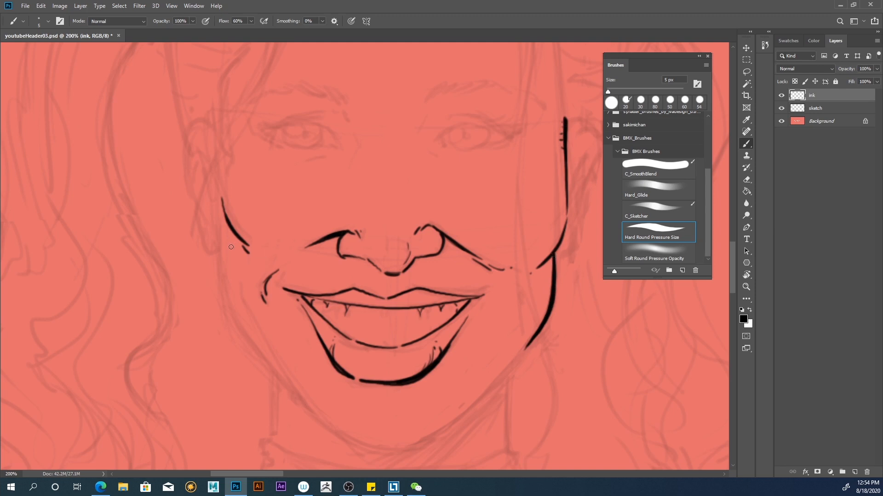
pyautogui.moveTo(224, 232)
pyautogui.mouseDown()
pyautogui.moveTo(229, 294)
pyautogui.moveTo(253, 345)
pyautogui.moveTo(231, 309)
pyautogui.moveTo(224, 235)
pyautogui.mouseUp()
pyautogui.moveTo(239, 327); pyautogui.dragTo(303, 397)
pyautogui.moveTo(273, 356); pyautogui.dragTo(310, 412)
pyautogui.moveTo(275, 358); pyautogui.dragTo(269, 351)
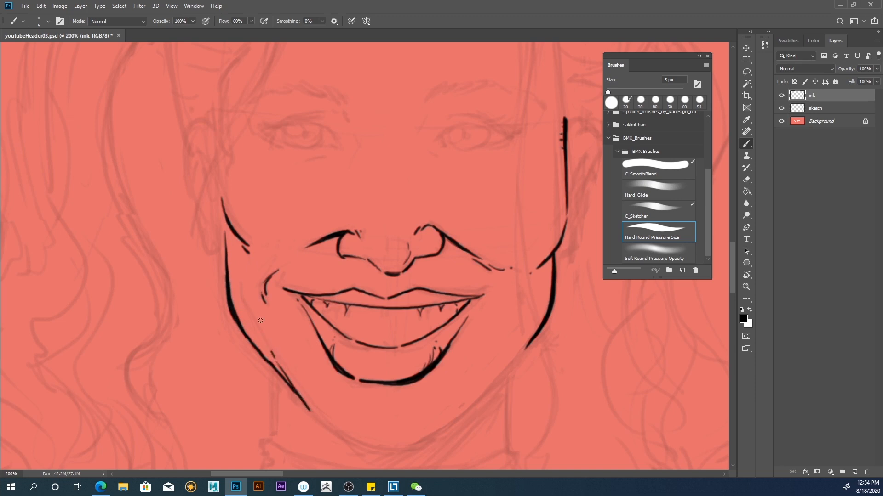
# Step: Ink the right jawline down to the bottom of the chin with a smooth, thickened contour
pyautogui.scroll(-3, 260, 321)
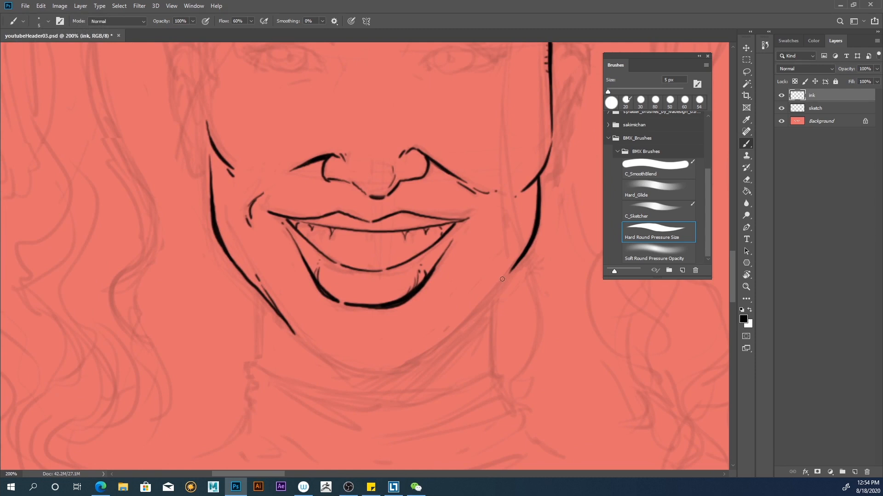
pyautogui.moveTo(520, 257); pyautogui.dragTo(452, 330)
pyautogui.moveTo(513, 269)
pyautogui.mouseDown()
pyautogui.moveTo(430, 349)
pyautogui.moveTo(386, 369)
pyautogui.mouseUp()
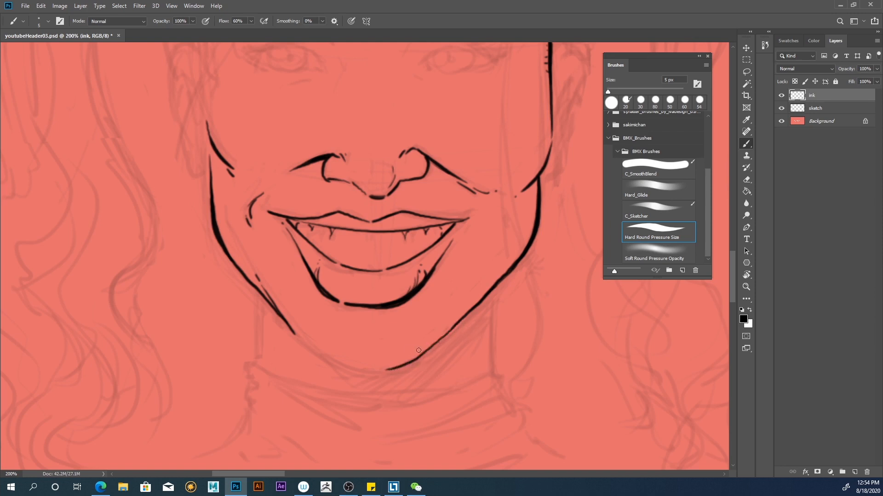
pyautogui.moveTo(437, 343)
pyautogui.mouseDown()
pyautogui.moveTo(395, 365)
pyautogui.moveTo(349, 366)
pyautogui.moveTo(414, 361)
pyautogui.moveTo(381, 368)
pyautogui.mouseUp()
# Step: Close the left side of the chin contour and ink the vertical lines on both sides of the neck
pyautogui.moveTo(348, 367)
pyautogui.mouseDown()
pyautogui.moveTo(301, 338)
pyautogui.moveTo(272, 304)
pyautogui.moveTo(314, 351)
pyautogui.moveTo(349, 369)
pyautogui.moveTo(299, 336)
pyautogui.moveTo(280, 300)
pyautogui.moveTo(261, 304)
pyautogui.moveTo(261, 363)
pyautogui.moveTo(261, 349)
pyautogui.mouseUp()
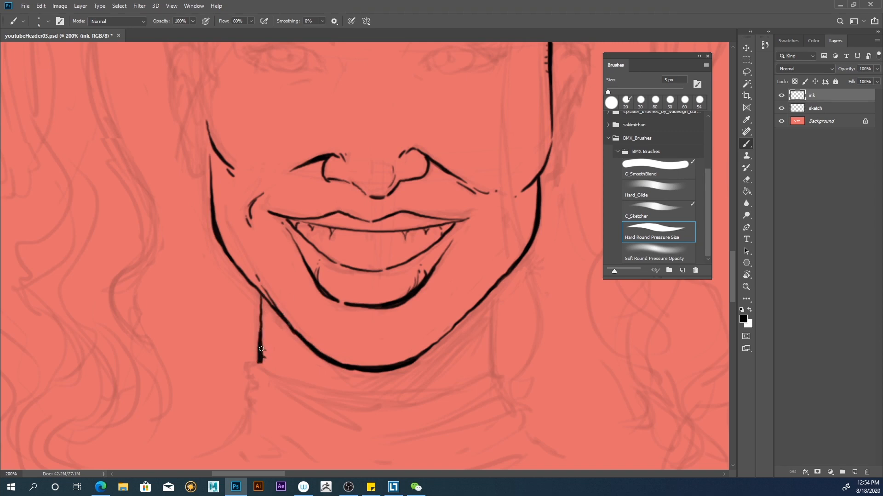
pyautogui.moveTo(260, 305); pyautogui.dragTo(263, 285)
pyautogui.moveTo(489, 293)
pyautogui.mouseDown()
pyautogui.moveTo(490, 373)
pyautogui.moveTo(487, 357)
pyautogui.mouseUp()
pyautogui.moveTo(488, 292); pyautogui.dragTo(488, 318)
# Step: Hatch the shadow beneath the chin with diagonal strokes across the right side of the neck
pyautogui.moveTo(453, 355); pyautogui.dragTo(431, 370)
pyautogui.moveTo(468, 326); pyautogui.dragTo(398, 386)
pyautogui.moveTo(444, 342)
pyautogui.mouseDown()
pyautogui.moveTo(378, 395)
pyautogui.moveTo(385, 383)
pyautogui.mouseUp()
pyautogui.moveTo(418, 358); pyautogui.dragTo(365, 389)
pyautogui.moveTo(474, 312); pyautogui.dragTo(466, 322)
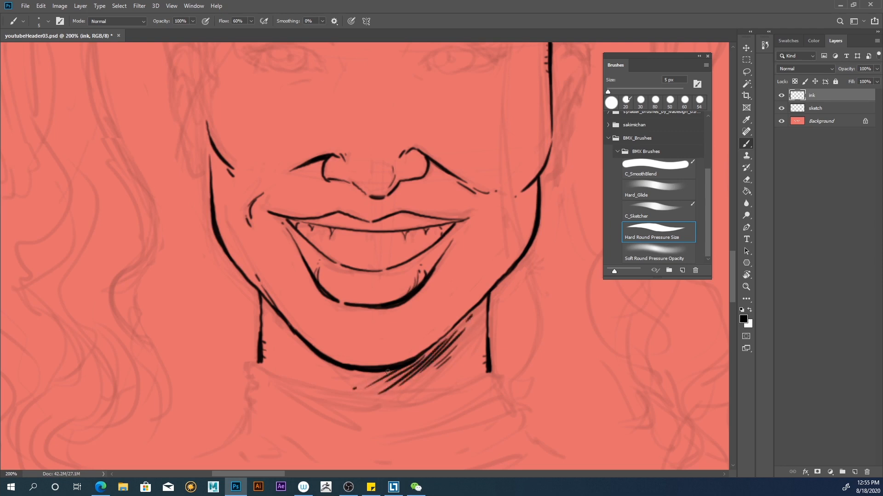
pyautogui.moveTo(386, 371)
pyautogui.mouseDown()
pyautogui.moveTo(364, 384)
pyautogui.moveTo(333, 375)
pyautogui.mouseUp()
pyautogui.moveTo(462, 353); pyautogui.dragTo(449, 371)
# Step: Ink the right side of the turtleneck collar, including its upper edge, fabric folds and stepped outer contour
pyautogui.moveTo(490, 370); pyautogui.dragTo(394, 404)
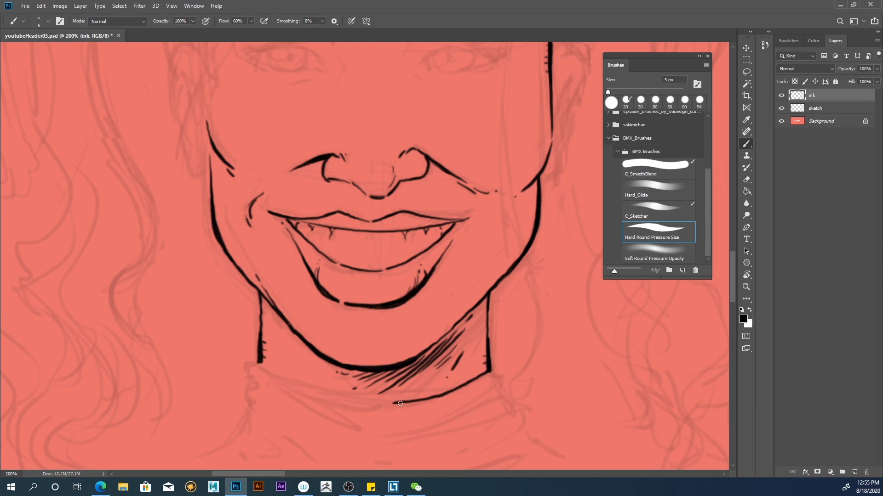
pyautogui.moveTo(487, 371); pyautogui.dragTo(449, 392)
pyautogui.moveTo(489, 370)
pyautogui.mouseDown()
pyautogui.moveTo(502, 388)
pyautogui.moveTo(442, 428)
pyautogui.mouseUp()
pyautogui.moveTo(496, 388); pyautogui.dragTo(427, 436)
pyautogui.moveTo(496, 416)
pyautogui.mouseDown()
pyautogui.moveTo(441, 434)
pyautogui.moveTo(482, 427)
pyautogui.mouseUp()
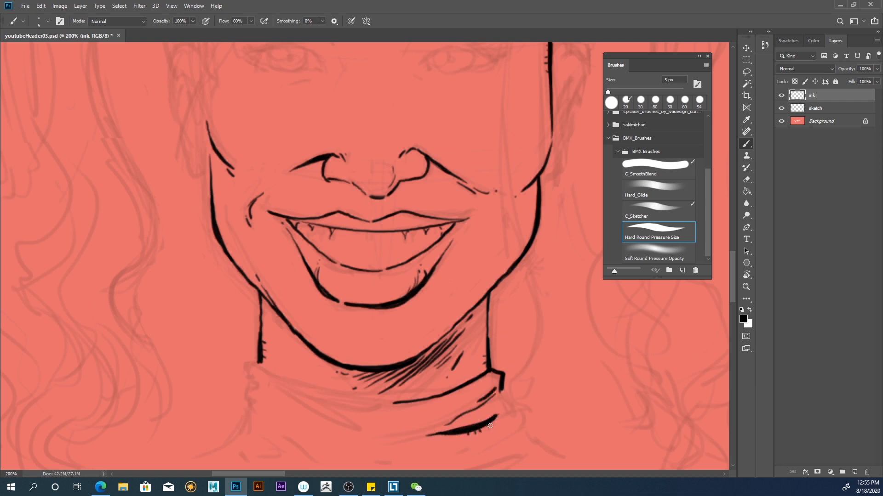
pyautogui.moveTo(501, 391)
pyautogui.mouseDown()
pyautogui.moveTo(522, 423)
pyautogui.moveTo(521, 412)
pyautogui.moveTo(522, 425)
pyautogui.moveTo(499, 447)
pyautogui.moveTo(525, 432)
pyautogui.moveTo(507, 442)
pyautogui.mouseUp()
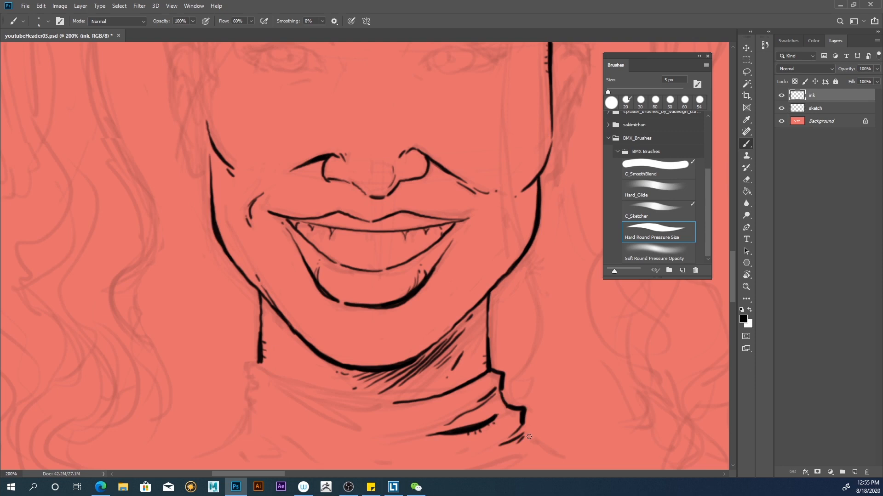
# Step: Ink the left half of the turtleneck's upper edge, the rolled left corner and the diagonal folds beneath it
pyautogui.moveTo(384, 404)
pyautogui.mouseDown()
pyautogui.moveTo(296, 384)
pyautogui.moveTo(260, 365)
pyautogui.mouseUp()
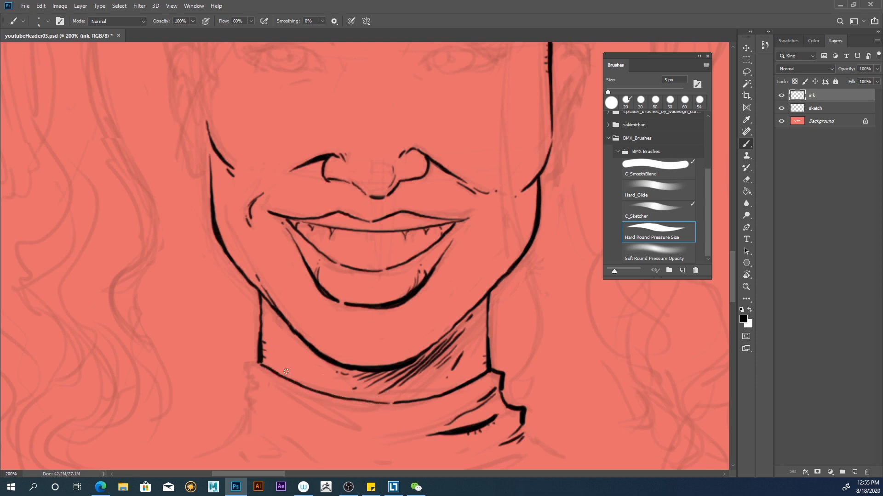
pyautogui.moveTo(319, 390); pyautogui.dragTo(261, 365)
pyautogui.moveTo(302, 387)
pyautogui.mouseDown()
pyautogui.moveTo(248, 367)
pyautogui.moveTo(248, 377)
pyautogui.moveTo(285, 402)
pyautogui.moveTo(268, 407)
pyautogui.moveTo(300, 436)
pyautogui.moveTo(345, 423)
pyautogui.moveTo(316, 413)
pyautogui.mouseUp()
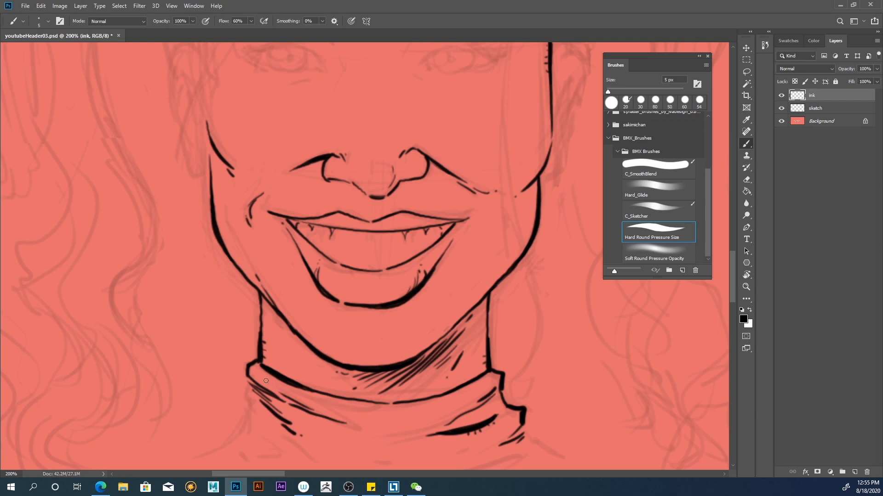
# Step: Ink the collar's left outer contour down into a tapered shoulder line, with short hatch ticks along the inner side
pyautogui.moveTo(249, 382); pyautogui.dragTo(241, 435)
pyautogui.moveTo(252, 404)
pyautogui.mouseDown()
pyautogui.moveTo(242, 432)
pyautogui.moveTo(195, 461)
pyautogui.mouseUp()
pyautogui.moveTo(237, 437); pyautogui.dragTo(188, 463)
pyautogui.moveTo(243, 440); pyautogui.dragTo(249, 436)
pyautogui.moveTo(244, 436); pyautogui.dragTo(252, 427)
pyautogui.moveTo(247, 426); pyautogui.dragTo(253, 420)
# Step: Ink the lower-right fold lines of the turtleneck and a thick, sloping right shoulder line
pyautogui.press('r')
pyautogui.moveTo(154, 213)
pyautogui.mouseDown()
pyautogui.moveTo(147, 271)
pyautogui.moveTo(177, 270)
pyautogui.moveTo(189, 247)
pyautogui.mouseUp()
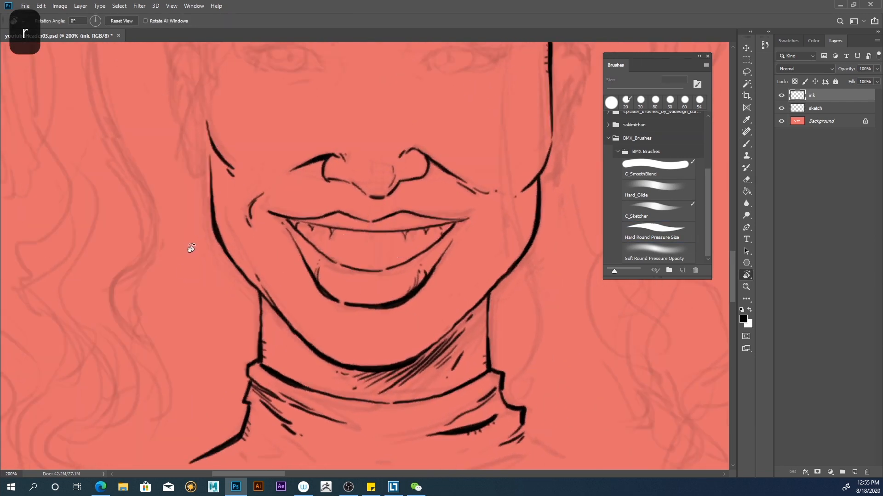
pyautogui.moveTo(239, 311); pyautogui.dragTo(236, 189)
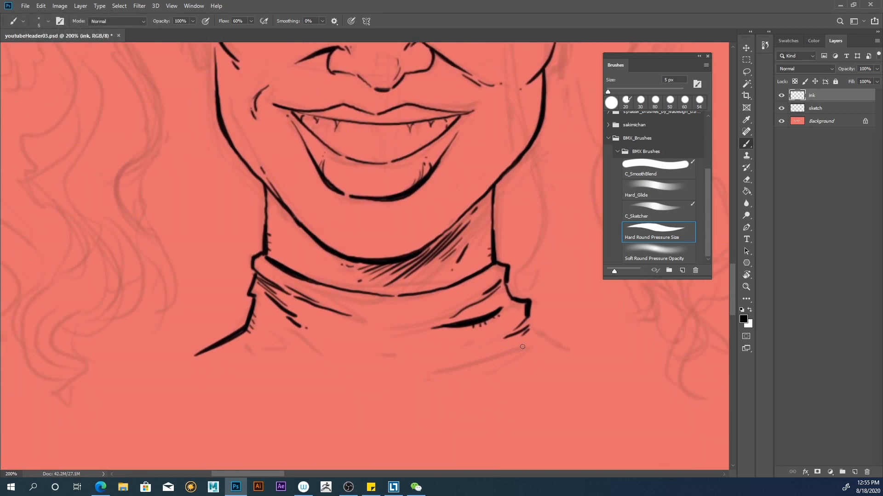
pyautogui.moveTo(526, 346); pyautogui.dragTo(407, 373)
pyautogui.moveTo(496, 365); pyautogui.dragTo(445, 381)
pyautogui.click(434, 385)
pyautogui.moveTo(526, 346); pyautogui.dragTo(471, 365)
pyautogui.moveTo(527, 317); pyautogui.dragTo(567, 353)
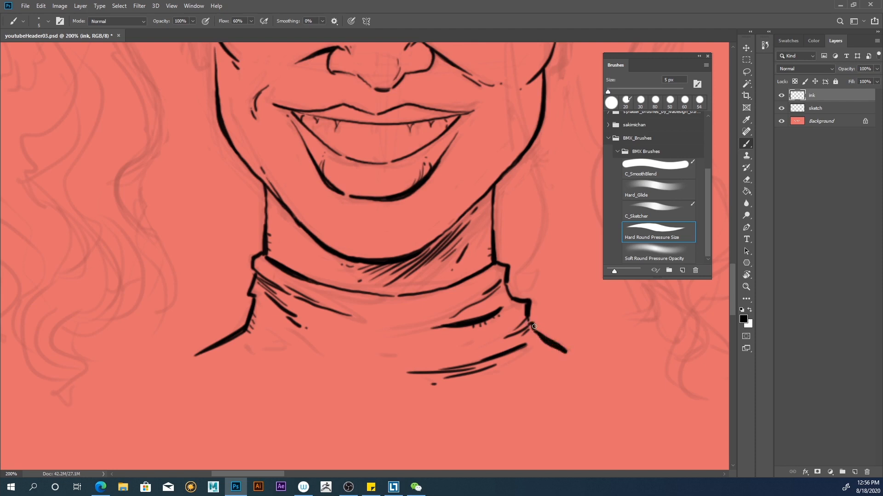
# Step: Add fold strokes and small dots across the centre and left of the turtleneck, and reinforce its right edge
pyautogui.moveTo(455, 317); pyautogui.dragTo(362, 343)
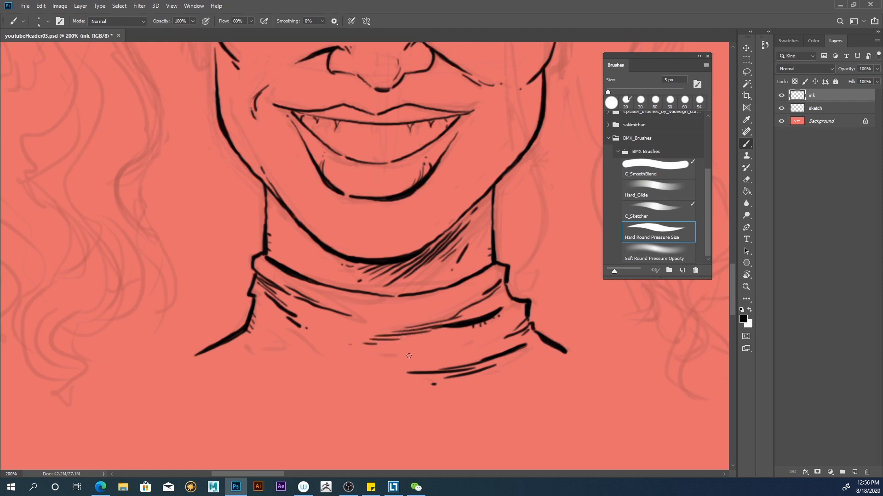
pyautogui.moveTo(426, 367); pyautogui.dragTo(383, 359)
pyautogui.moveTo(439, 318); pyautogui.dragTo(413, 316)
pyautogui.click(402, 314)
pyautogui.click(398, 315)
pyautogui.click(393, 315)
pyautogui.moveTo(335, 358)
pyautogui.mouseDown()
pyautogui.moveTo(280, 319)
pyautogui.moveTo(294, 347)
pyautogui.mouseUp()
pyautogui.click(297, 358)
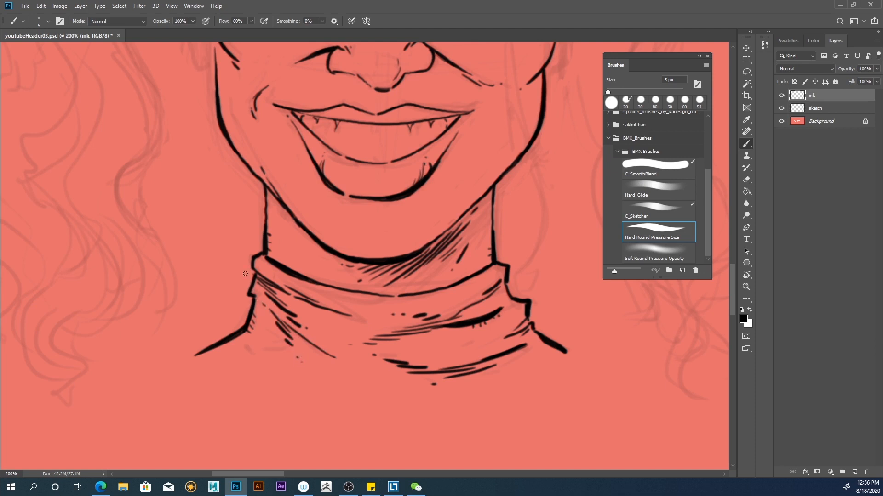
pyautogui.moveTo(493, 262); pyautogui.dragTo(394, 295)
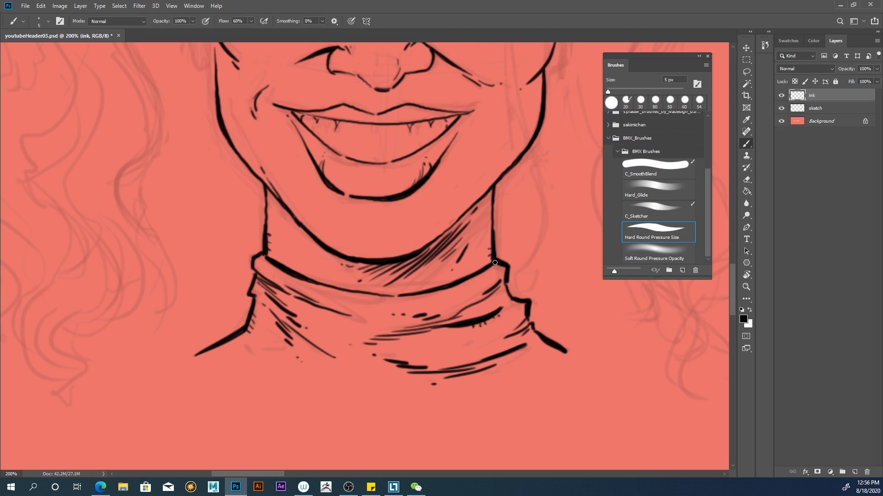
pyautogui.moveTo(513, 299); pyautogui.dragTo(534, 299)
# Step: Ink the right eye with its iris, pupil and thick winged lashes, plus the lid crease and inner-corner marks
pyautogui.moveTo(252, 283)
pyautogui.mouseDown()
pyautogui.moveTo(191, 428)
pyautogui.moveTo(148, 458)
pyautogui.mouseUp()
pyautogui.press('space')
pyautogui.moveTo(263, 228); pyautogui.dragTo(341, 262)
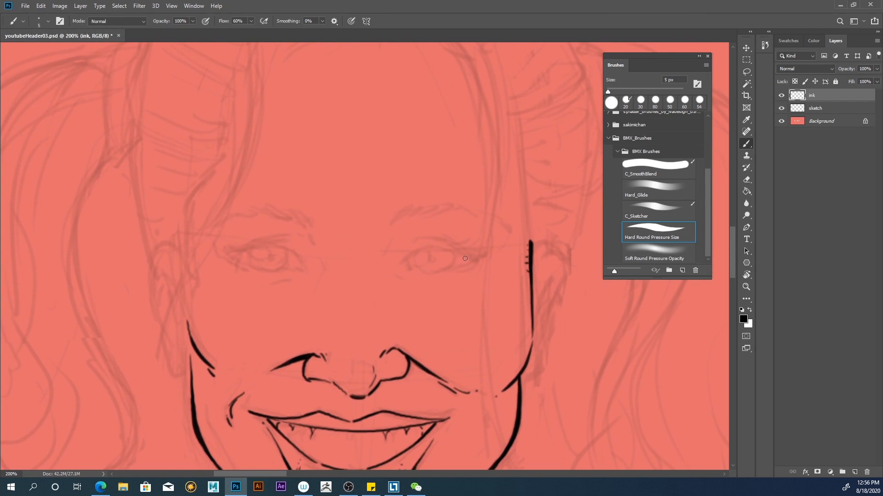
pyautogui.moveTo(472, 262)
pyautogui.mouseDown()
pyautogui.moveTo(427, 247)
pyautogui.moveTo(401, 269)
pyautogui.moveTo(411, 270)
pyautogui.moveTo(420, 251)
pyautogui.moveTo(462, 271)
pyautogui.moveTo(481, 255)
pyautogui.moveTo(451, 248)
pyautogui.moveTo(482, 254)
pyautogui.moveTo(465, 272)
pyautogui.moveTo(425, 274)
pyautogui.moveTo(414, 264)
pyautogui.moveTo(413, 255)
pyautogui.moveTo(430, 259)
pyautogui.moveTo(441, 248)
pyautogui.mouseUp()
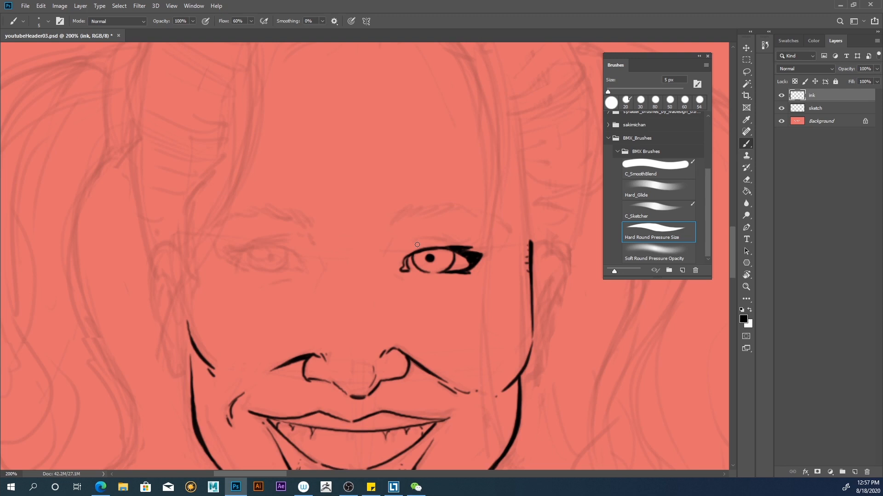
pyautogui.moveTo(380, 271); pyautogui.dragTo(391, 281)
pyautogui.click(378, 267)
pyautogui.moveTo(385, 251); pyautogui.dragTo(387, 247)
pyautogui.moveTo(461, 245); pyautogui.dragTo(401, 241)
# Step: Ink the right eyebrow with short slanted hair strokes and a thin arched tail
pyautogui.moveTo(391, 222); pyautogui.dragTo(421, 204)
pyautogui.moveTo(402, 219); pyautogui.dragTo(423, 203)
pyautogui.moveTo(410, 220)
pyautogui.mouseDown()
pyautogui.moveTo(434, 204)
pyautogui.moveTo(457, 204)
pyautogui.moveTo(511, 231)
pyautogui.mouseUp()
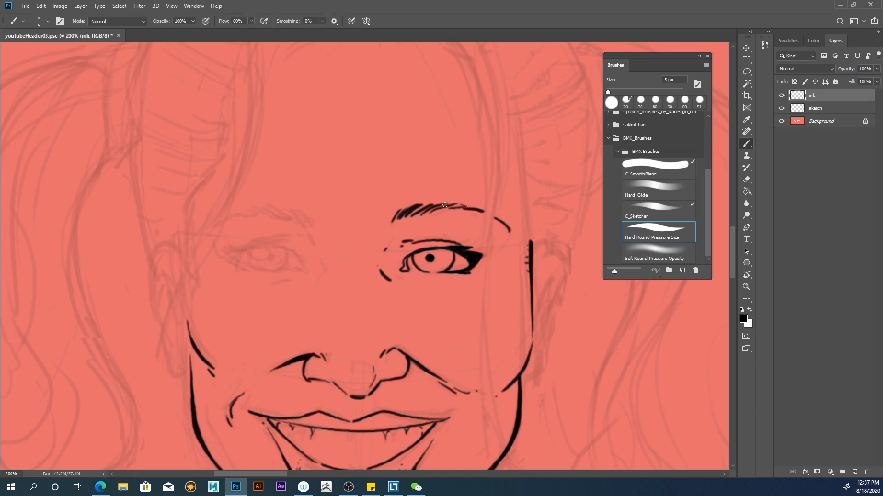
# Step: Ink the upper part of the loose hair strand from the right hairline down to the right eye
pyautogui.moveTo(462, 64)
pyautogui.mouseDown()
pyautogui.moveTo(481, 147)
pyautogui.moveTo(478, 254)
pyautogui.mouseUp()
pyautogui.moveTo(484, 172)
pyautogui.mouseDown()
pyautogui.moveTo(464, 66)
pyautogui.moveTo(491, 75)
pyautogui.moveTo(497, 124)
pyautogui.moveTo(480, 264)
pyautogui.mouseUp()
pyautogui.moveTo(499, 124)
pyautogui.mouseDown()
pyautogui.moveTo(499, 147)
pyautogui.moveTo(489, 72)
pyautogui.mouseUp()
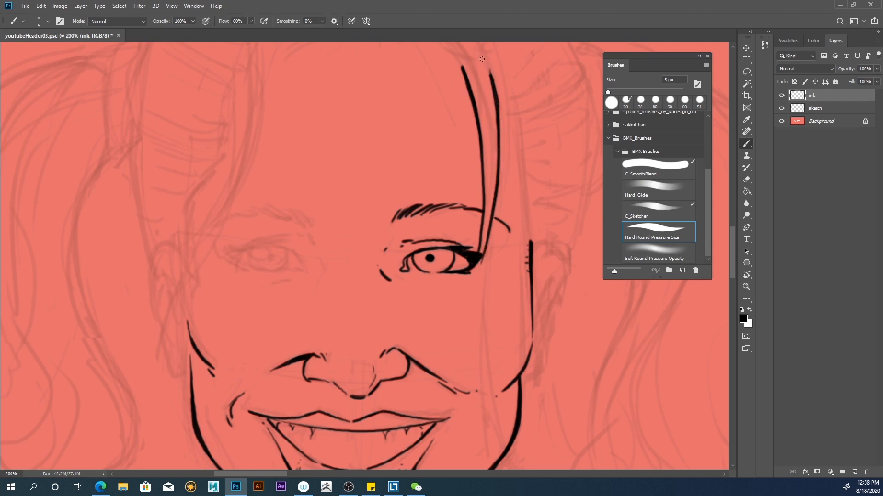
pyautogui.moveTo(485, 138); pyautogui.dragTo(472, 64)
# Step: Continue the loose hair strand from the right eye past the jaw to a curved tip, and dot the right cheek
pyautogui.moveTo(730, 244); pyautogui.dragTo(732, 261)
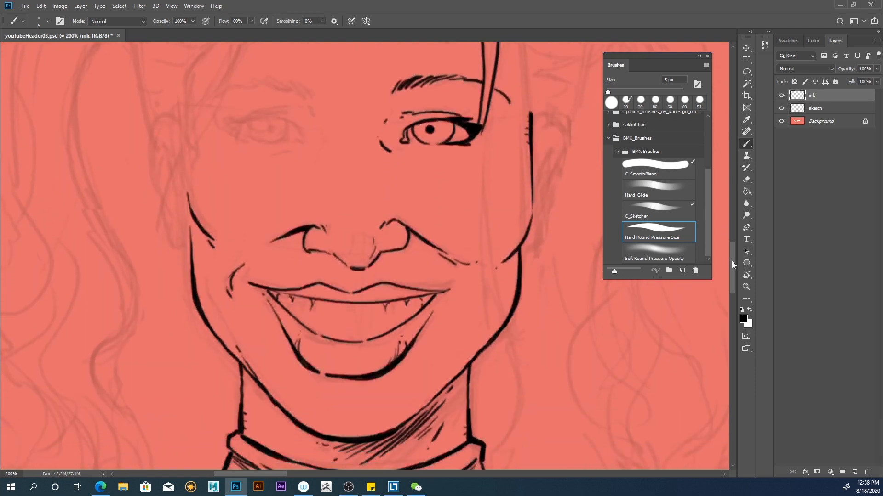
pyautogui.moveTo(490, 96)
pyautogui.mouseDown()
pyautogui.moveTo(487, 277)
pyautogui.moveTo(491, 259)
pyautogui.moveTo(521, 378)
pyautogui.moveTo(494, 446)
pyautogui.moveTo(512, 370)
pyautogui.moveTo(489, 246)
pyautogui.mouseUp()
pyautogui.rightClick(496, 268)
pyautogui.click(488, 275)
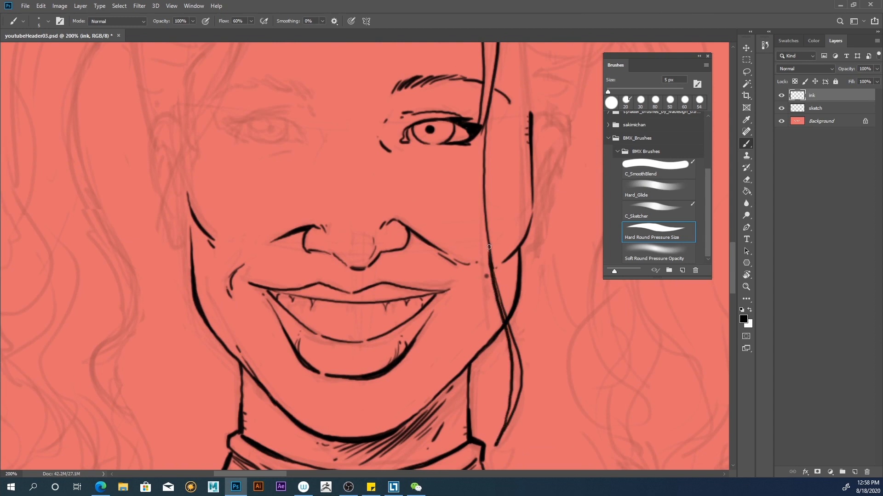
pyautogui.moveTo(513, 413)
pyautogui.mouseDown()
pyautogui.moveTo(523, 370)
pyautogui.moveTo(506, 318)
pyautogui.mouseUp()
pyautogui.moveTo(490, 267)
pyautogui.mouseDown()
pyautogui.moveTo(477, 135)
pyautogui.moveTo(491, 97)
pyautogui.moveTo(475, 101)
pyautogui.moveTo(480, 86)
pyautogui.moveTo(478, 157)
pyautogui.mouseUp()
pyautogui.moveTo(483, 66); pyautogui.dragTo(478, 134)
pyautogui.moveTo(492, 88); pyautogui.dragTo(483, 150)
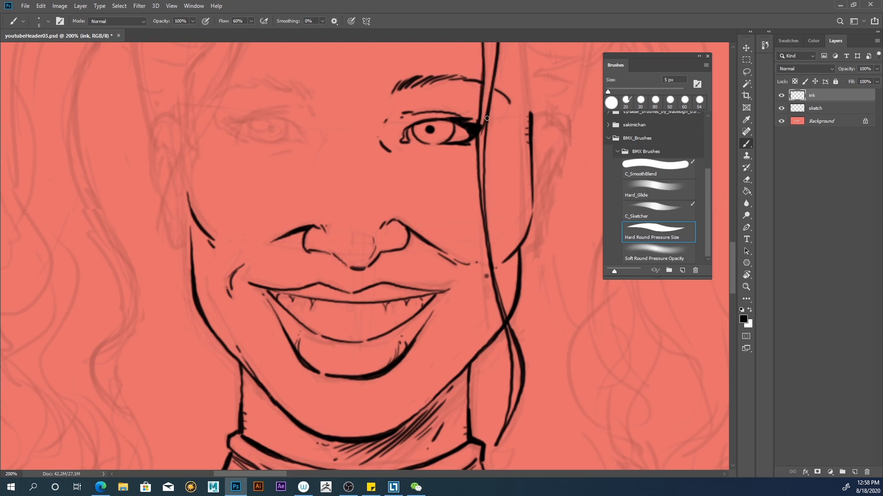
# Step: Touch up the right mouth corner and ink the right ear with its outer contour, lobe and dark inner fold
pyautogui.moveTo(438, 300); pyautogui.dragTo(435, 305)
pyautogui.moveTo(530, 119)
pyautogui.mouseDown()
pyautogui.moveTo(557, 124)
pyautogui.moveTo(556, 168)
pyautogui.moveTo(521, 257)
pyautogui.mouseUp()
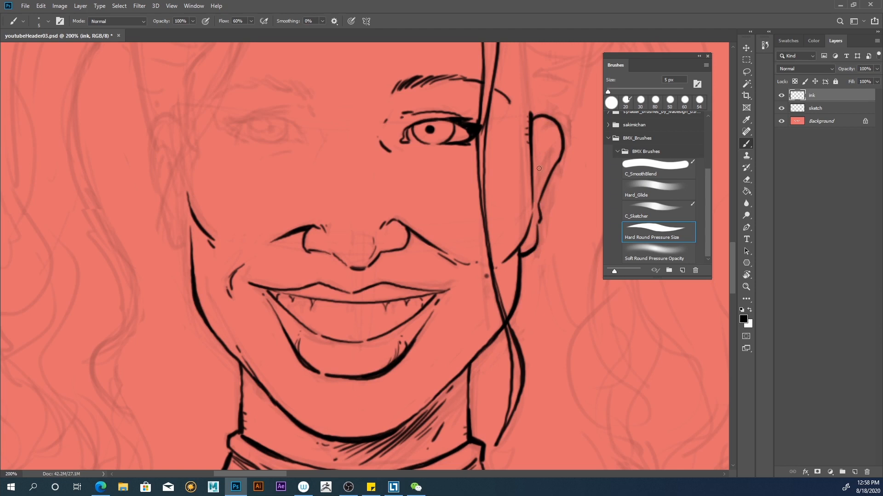
pyautogui.moveTo(552, 144); pyautogui.dragTo(530, 185)
pyautogui.moveTo(545, 155); pyautogui.dragTo(534, 179)
pyautogui.moveTo(542, 182); pyautogui.dragTo(531, 224)
# Step: Ink the left eye with its iris, pupil, winged lashes and lid crease, and add the hair strokes of both eyebrows
pyautogui.moveTo(345, 264); pyautogui.dragTo(334, 253)
pyautogui.moveTo(300, 136)
pyautogui.mouseDown()
pyautogui.moveTo(274, 116)
pyautogui.moveTo(248, 119)
pyautogui.moveTo(238, 133)
pyautogui.mouseUp()
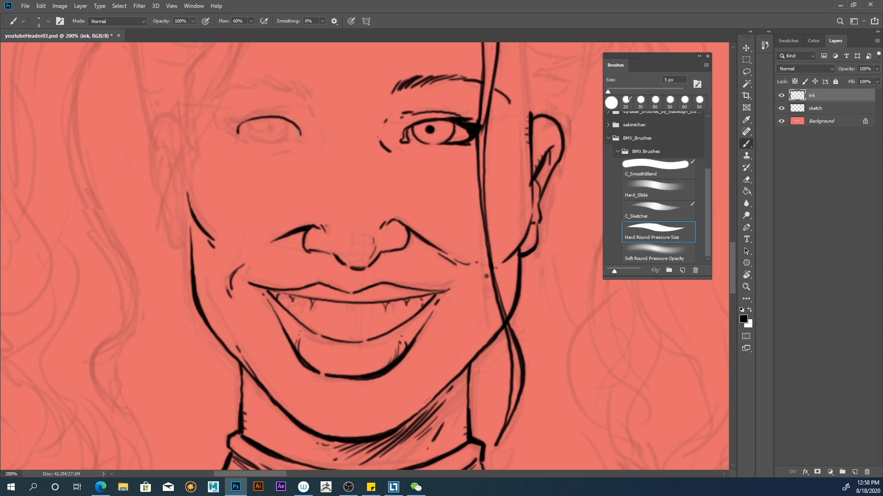
pyautogui.moveTo(301, 133)
pyautogui.mouseDown()
pyautogui.moveTo(291, 139)
pyautogui.moveTo(301, 138)
pyautogui.mouseUp()
pyautogui.moveTo(301, 132)
pyautogui.mouseDown()
pyautogui.moveTo(297, 108)
pyautogui.moveTo(231, 118)
pyautogui.moveTo(235, 130)
pyautogui.moveTo(251, 120)
pyautogui.moveTo(232, 121)
pyautogui.moveTo(273, 118)
pyautogui.moveTo(231, 122)
pyautogui.moveTo(263, 118)
pyautogui.moveTo(235, 126)
pyautogui.moveTo(263, 138)
pyautogui.moveTo(232, 130)
pyautogui.mouseUp()
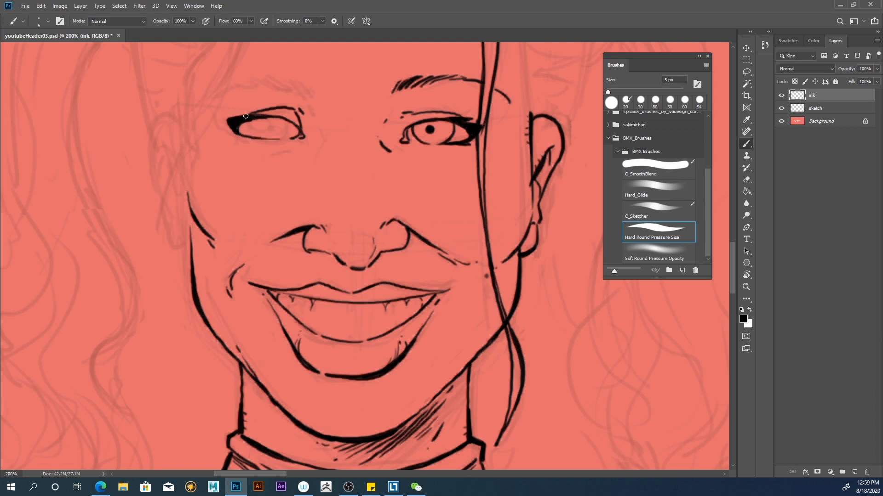
pyautogui.moveTo(285, 120)
pyautogui.mouseDown()
pyautogui.moveTo(251, 132)
pyautogui.moveTo(250, 121)
pyautogui.moveTo(264, 117)
pyautogui.moveTo(268, 126)
pyautogui.moveTo(230, 125)
pyautogui.moveTo(253, 113)
pyautogui.moveTo(263, 117)
pyautogui.moveTo(235, 112)
pyautogui.moveTo(247, 117)
pyautogui.moveTo(227, 121)
pyautogui.mouseUp()
pyautogui.moveTo(282, 119); pyautogui.dragTo(254, 120)
pyautogui.moveTo(305, 92)
pyautogui.mouseDown()
pyautogui.moveTo(294, 77)
pyautogui.moveTo(260, 79)
pyautogui.moveTo(197, 105)
pyautogui.moveTo(309, 81)
pyautogui.mouseUp()
pyautogui.moveTo(388, 95); pyautogui.dragTo(392, 81)
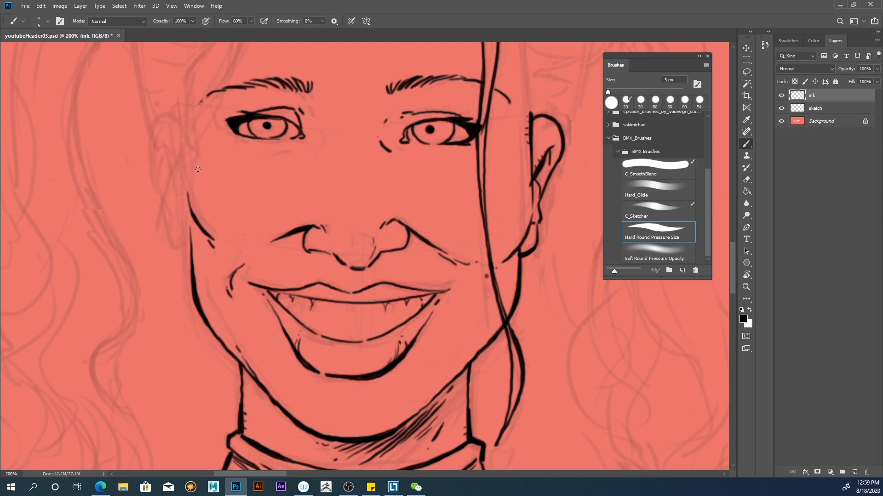
# Step: Ink the left side of the face beside the eye and the left ear with its inner fold and lobe
pyautogui.moveTo(185, 111)
pyautogui.mouseDown()
pyautogui.moveTo(186, 192)
pyautogui.moveTo(199, 224)
pyautogui.mouseUp()
pyautogui.moveTo(184, 116)
pyautogui.mouseDown()
pyautogui.moveTo(164, 113)
pyautogui.moveTo(157, 152)
pyautogui.mouseUp()
pyautogui.moveTo(185, 184)
pyautogui.mouseDown()
pyautogui.moveTo(167, 135)
pyautogui.moveTo(174, 194)
pyautogui.mouseUp()
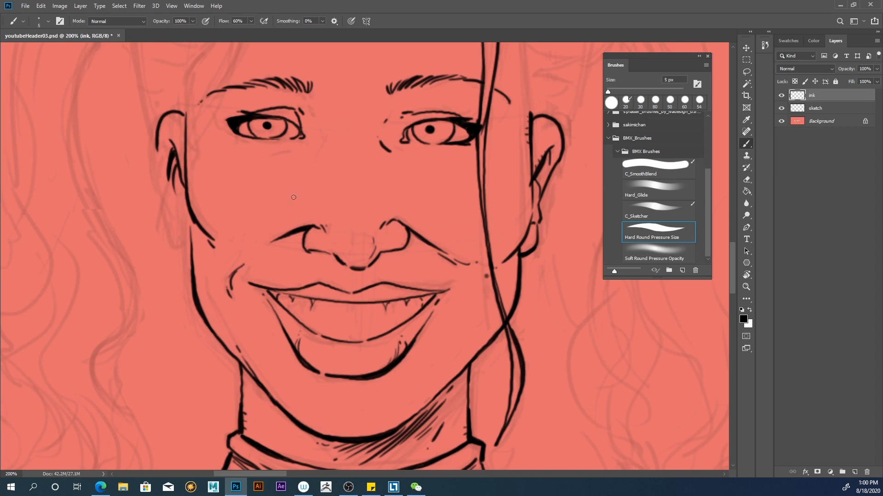
pyautogui.moveTo(192, 241); pyautogui.dragTo(173, 224)
pyautogui.moveTo(157, 150)
pyautogui.mouseDown()
pyautogui.moveTo(174, 230)
pyautogui.moveTo(157, 144)
pyautogui.moveTo(175, 151)
pyautogui.moveTo(166, 149)
pyautogui.mouseUp()
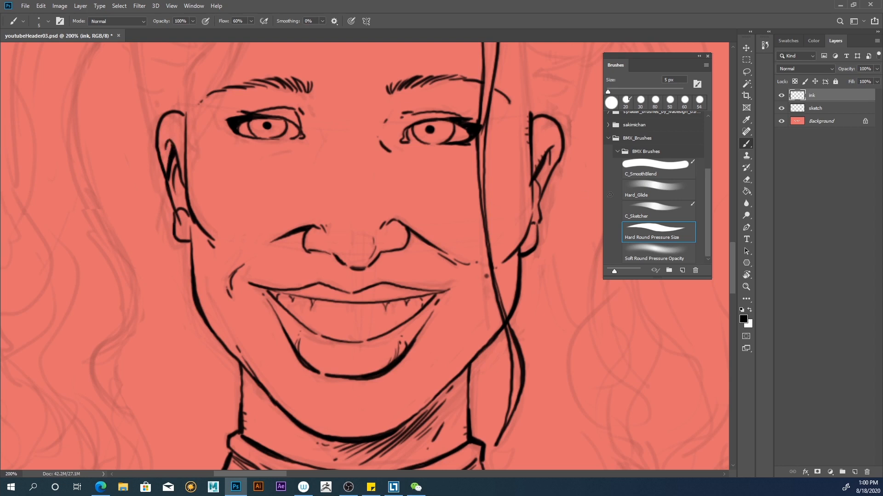
# Step: Erase the stray marks inside the left earlobe and thin the ear's lower outer contour with a smaller eraser
pyautogui.click(746, 180)
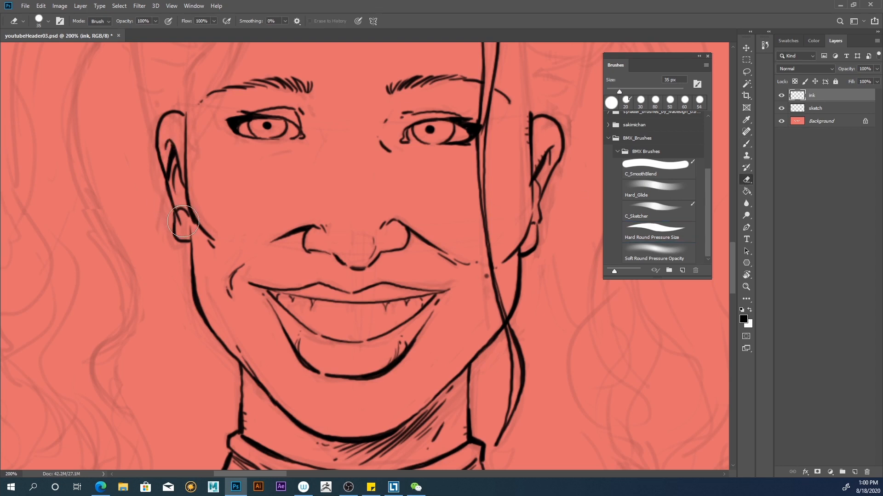
pyautogui.press('[')
pyautogui.press('[')
pyautogui.press('[')
pyautogui.press('[')
pyautogui.press('[')
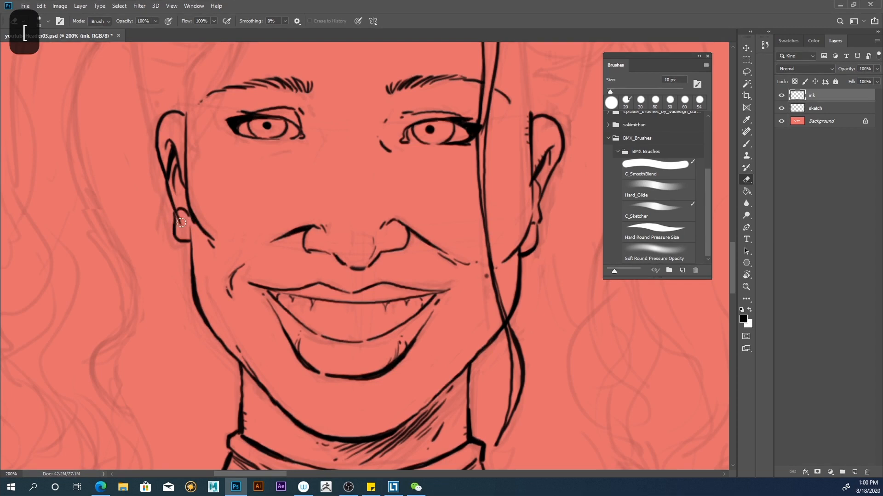
pyautogui.press('[')
pyautogui.press('[')
pyautogui.moveTo(180, 220); pyautogui.dragTo(179, 214)
pyautogui.moveTo(165, 185)
pyautogui.mouseDown()
pyautogui.moveTo(171, 206)
pyautogui.moveTo(163, 182)
pyautogui.moveTo(168, 177)
pyautogui.moveTo(175, 192)
pyautogui.moveTo(173, 180)
pyautogui.mouseUp()
# Step: Darken the left ear's inner fold with the brush and add a small crease beside the left eye's inner corner
pyautogui.click(746, 144)
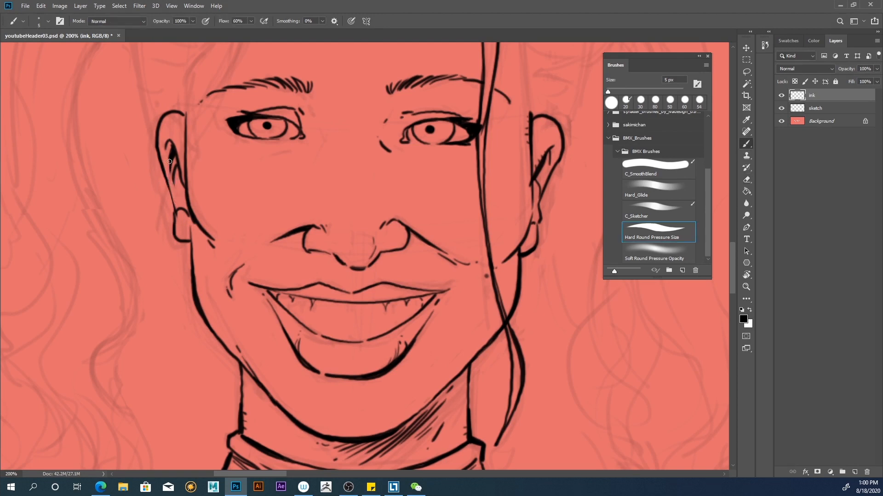
pyautogui.moveTo(170, 164); pyautogui.dragTo(177, 190)
pyautogui.hotkey('ctrl', '-')
pyautogui.hotkey('ctrl', '-')
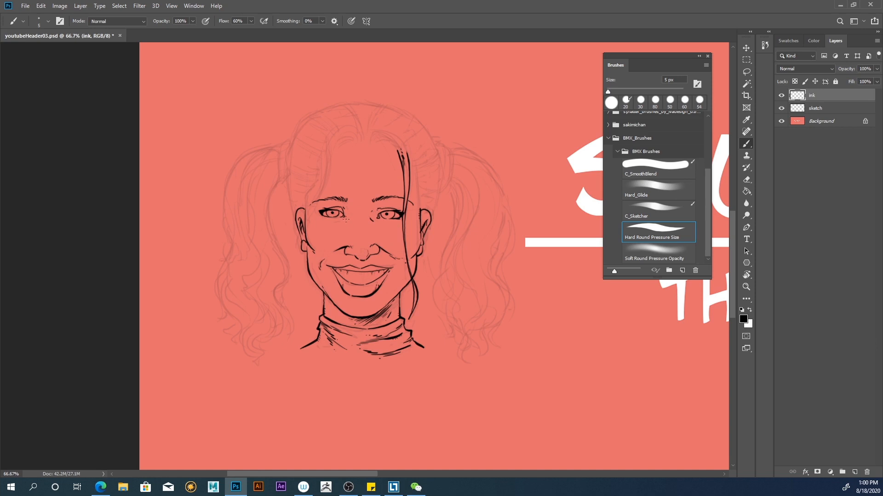
pyautogui.hotkey('ctrl', '=')
pyautogui.moveTo(343, 196); pyautogui.dragTo(339, 202)
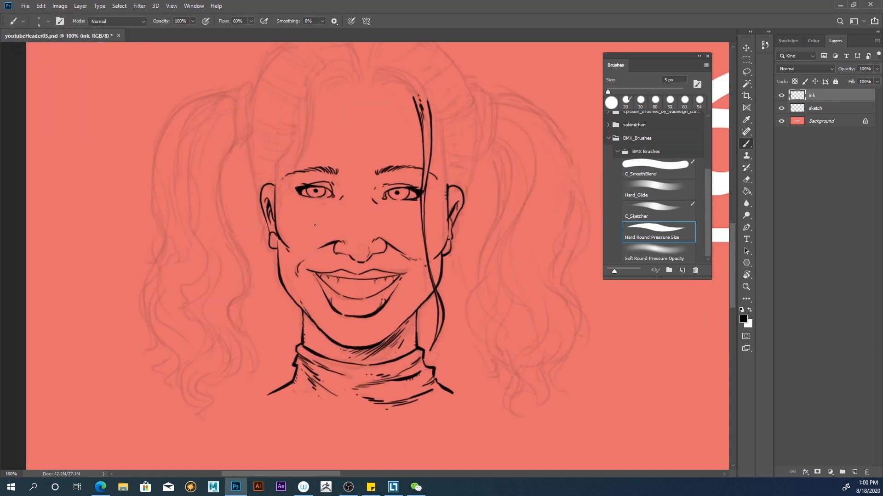
pyautogui.keyDown('alt'); pyautogui.click(246, 241); pyautogui.keyUp('alt')
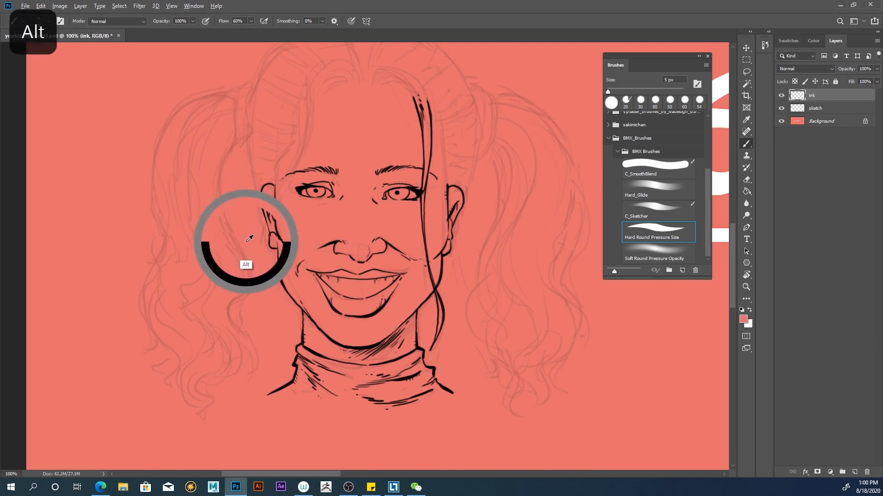
pyautogui.moveTo(220, 241); pyautogui.dragTo(232, 270)
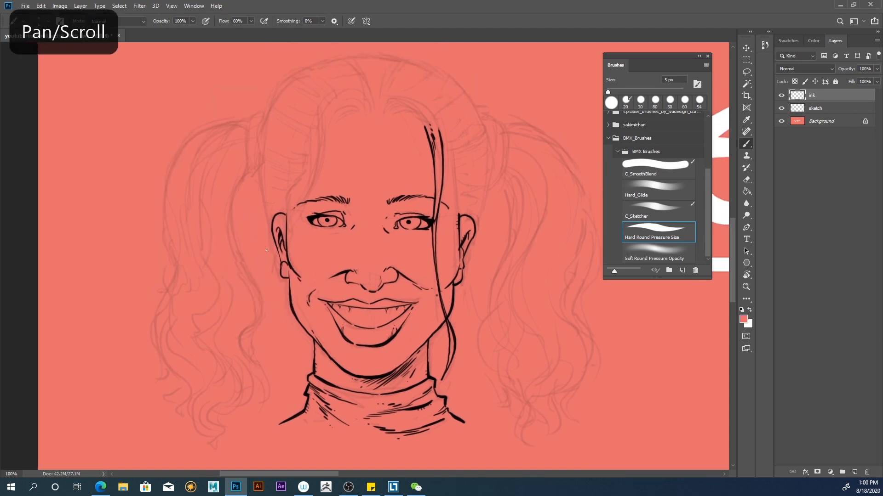
pyautogui.click(741, 311)
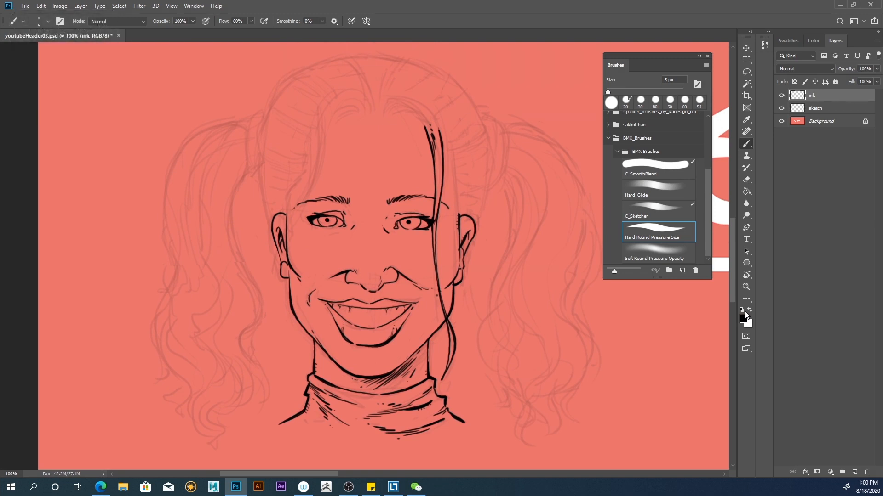
# Step: Ink the right hairline from the loose strand down to the top of the right ear, thickening its lower curve
pyautogui.hotkey('ctrl', '+')
pyautogui.moveTo(215, 247); pyautogui.dragTo(185, 269)
pyautogui.moveTo(388, 160); pyautogui.dragTo(231, 306)
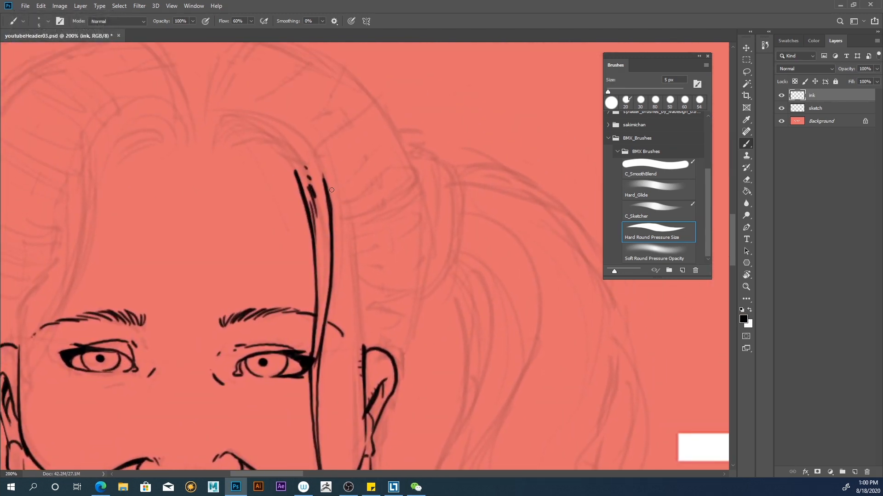
pyautogui.moveTo(327, 186)
pyautogui.mouseDown()
pyautogui.moveTo(358, 300)
pyautogui.moveTo(365, 377)
pyautogui.mouseUp()
pyautogui.moveTo(362, 322); pyautogui.dragTo(343, 258)
pyautogui.moveTo(361, 305); pyautogui.dragTo(354, 284)
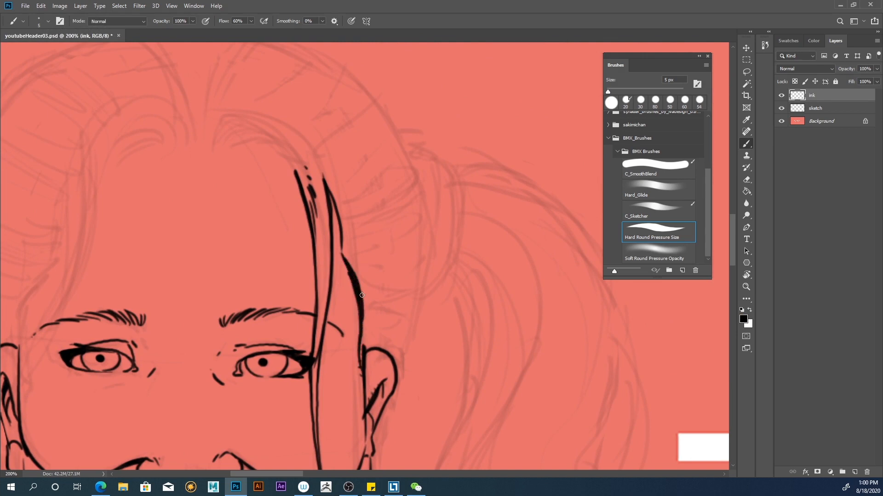
# Step: Ink the outer hair contour above the right ear and fill it with swept-back hair strokes
pyautogui.moveTo(426, 202)
pyautogui.mouseDown()
pyautogui.moveTo(430, 258)
pyautogui.moveTo(370, 292)
pyautogui.mouseUp()
pyautogui.moveTo(422, 275)
pyautogui.mouseDown()
pyautogui.moveTo(397, 291)
pyautogui.moveTo(388, 311)
pyautogui.mouseUp()
pyautogui.moveTo(376, 313); pyautogui.dragTo(392, 319)
pyautogui.moveTo(426, 293)
pyautogui.mouseDown()
pyautogui.moveTo(400, 339)
pyautogui.moveTo(410, 334)
pyautogui.moveTo(387, 352)
pyautogui.moveTo(402, 349)
pyautogui.moveTo(394, 368)
pyautogui.mouseUp()
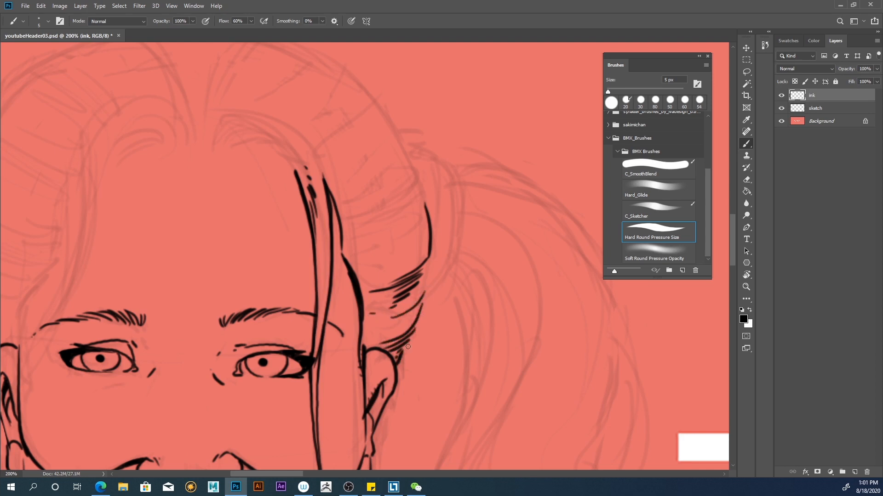
pyautogui.moveTo(409, 332); pyautogui.dragTo(428, 272)
# Step: Add swept-back hair streaks at right temple height and ink the outer hair contour beside them with short inner ticks
pyautogui.moveTo(422, 200); pyautogui.dragTo(354, 226)
pyautogui.moveTo(425, 193); pyautogui.dragTo(371, 217)
pyautogui.moveTo(413, 189); pyautogui.dragTo(364, 214)
pyautogui.moveTo(395, 197); pyautogui.dragTo(353, 216)
pyautogui.moveTo(350, 212); pyautogui.dragTo(340, 215)
pyautogui.moveTo(415, 168)
pyautogui.mouseDown()
pyautogui.moveTo(358, 201)
pyautogui.moveTo(412, 163)
pyautogui.moveTo(398, 172)
pyautogui.moveTo(402, 154)
pyautogui.mouseUp()
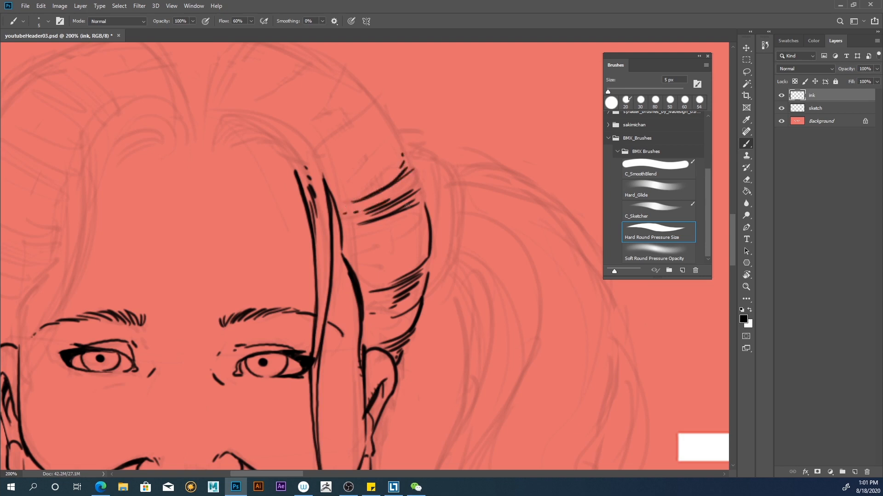
pyautogui.moveTo(430, 254); pyautogui.dragTo(407, 148)
pyautogui.moveTo(429, 242); pyautogui.dragTo(352, 261)
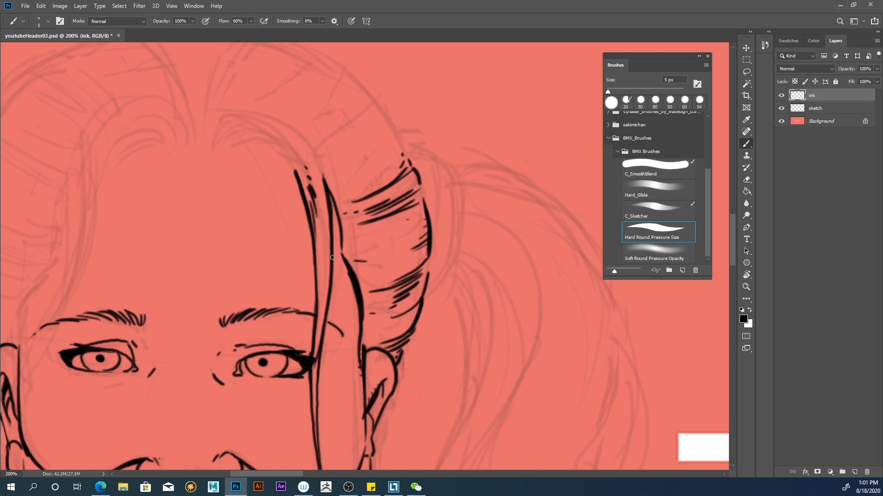
# Step: Ink two groups of hair streaks and dots on the upper-right side of the head, following the pulled-back hair
pyautogui.moveTo(400, 147); pyautogui.dragTo(355, 166)
pyautogui.moveTo(399, 143); pyautogui.dragTo(362, 151)
pyautogui.click(349, 159)
pyautogui.click(341, 164)
pyautogui.click(337, 167)
pyautogui.moveTo(373, 111); pyautogui.dragTo(316, 142)
pyautogui.moveTo(377, 104); pyautogui.dragTo(337, 113)
pyautogui.moveTo(329, 120); pyautogui.dragTo(322, 124)
pyautogui.moveTo(371, 110); pyautogui.dragTo(357, 116)
# Step: Ink the curved right forehead hairline up to the centre parting and add short root strokes beneath it
pyautogui.moveTo(299, 185)
pyautogui.mouseDown()
pyautogui.moveTo(259, 136)
pyautogui.moveTo(231, 128)
pyautogui.moveTo(224, 149)
pyautogui.moveTo(237, 134)
pyautogui.moveTo(225, 155)
pyautogui.mouseUp()
pyautogui.moveTo(245, 140)
pyautogui.mouseDown()
pyautogui.moveTo(226, 156)
pyautogui.moveTo(269, 161)
pyautogui.moveTo(236, 128)
pyautogui.moveTo(226, 130)
pyautogui.moveTo(221, 158)
pyautogui.mouseUp()
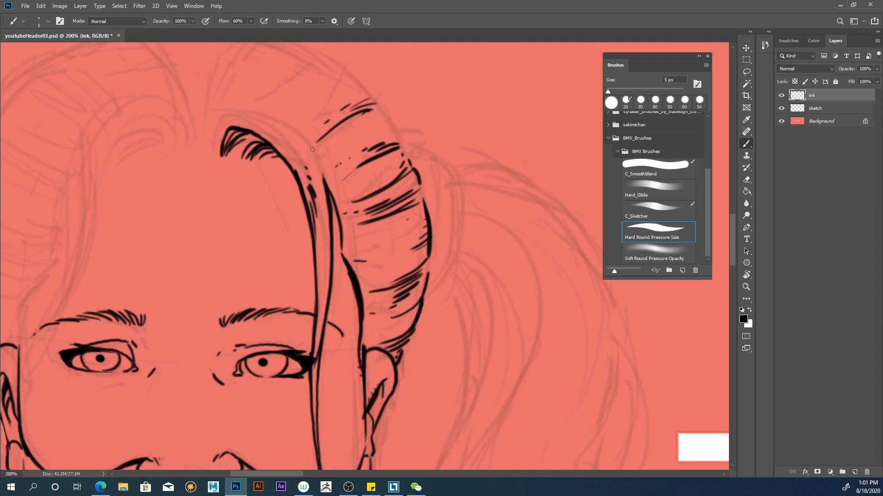
# Step: Ink the upper edge of the loose right forehead strand up to the centre parting and add fine hair lines inside it
pyautogui.moveTo(321, 167)
pyautogui.mouseDown()
pyautogui.moveTo(279, 112)
pyautogui.moveTo(236, 98)
pyautogui.moveTo(220, 105)
pyautogui.moveTo(213, 145)
pyautogui.mouseUp()
pyautogui.moveTo(227, 111); pyautogui.dragTo(214, 147)
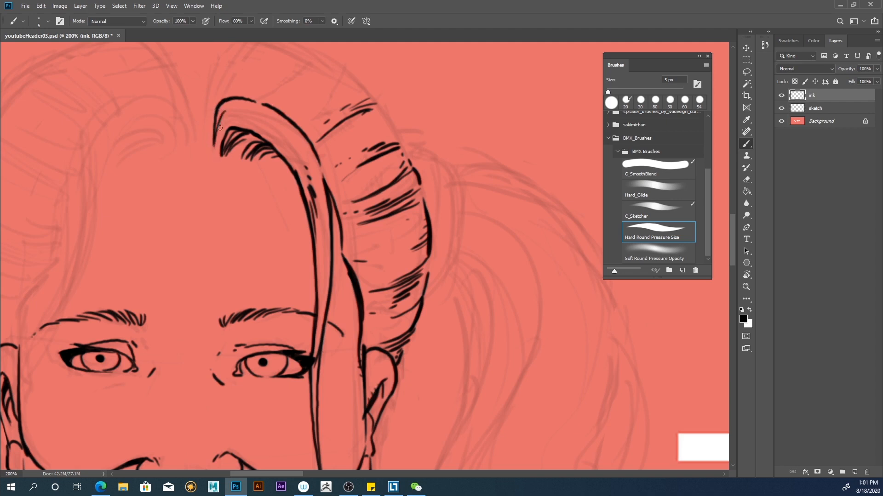
pyautogui.moveTo(236, 108)
pyautogui.mouseDown()
pyautogui.moveTo(229, 112)
pyautogui.moveTo(243, 112)
pyautogui.mouseUp()
pyautogui.moveTo(298, 178)
pyautogui.mouseDown()
pyautogui.moveTo(277, 133)
pyautogui.moveTo(294, 158)
pyautogui.moveTo(266, 122)
pyautogui.mouseUp()
pyautogui.moveTo(269, 123); pyautogui.dragTo(249, 107)
pyautogui.moveTo(248, 108); pyautogui.dragTo(242, 104)
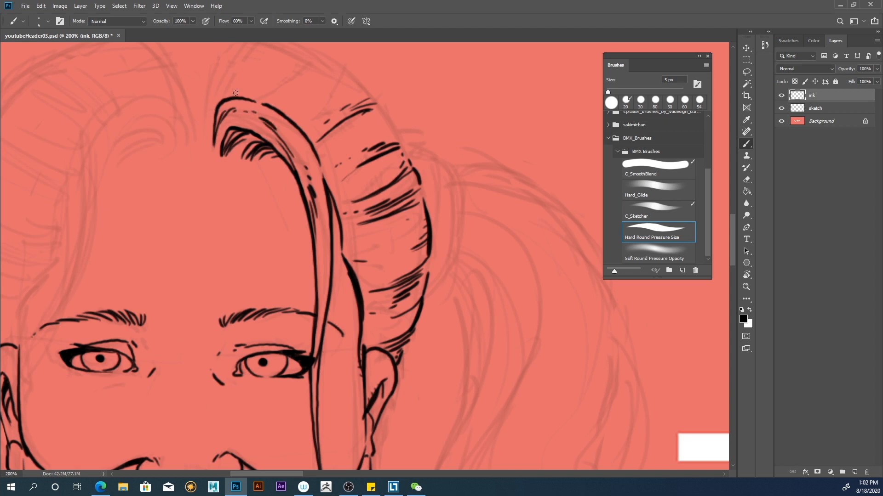
# Step: Add hair lines down the strand to the right temple and ink the upper-right outer contour of the head
pyautogui.moveTo(307, 211); pyautogui.dragTo(284, 153)
pyautogui.moveTo(326, 192); pyautogui.dragTo(313, 141)
pyautogui.moveTo(342, 254); pyautogui.dragTo(334, 192)
pyautogui.moveTo(343, 238); pyautogui.dragTo(349, 232)
pyautogui.moveTo(332, 193); pyautogui.dragTo(358, 167)
pyautogui.moveTo(405, 148); pyautogui.dragTo(370, 96)
pyautogui.moveTo(405, 147)
pyautogui.mouseDown()
pyautogui.moveTo(368, 98)
pyautogui.moveTo(405, 159)
pyautogui.mouseUp()
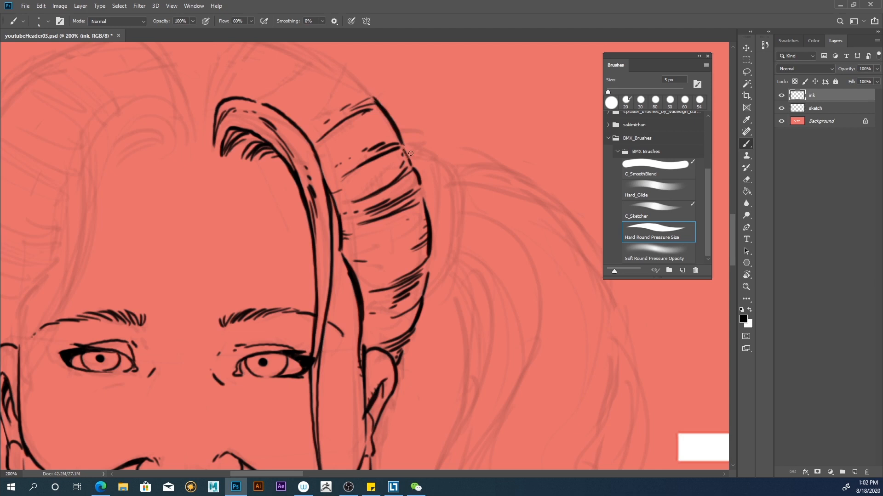
# Step: Ink upswept root strokes and small dots on the right side of the centre parting
pyautogui.moveTo(233, 70); pyautogui.dragTo(212, 137)
pyautogui.moveTo(240, 55)
pyautogui.mouseDown()
pyautogui.moveTo(203, 100)
pyautogui.moveTo(252, 60)
pyautogui.moveTo(235, 75)
pyautogui.mouseUp()
pyautogui.click(200, 118)
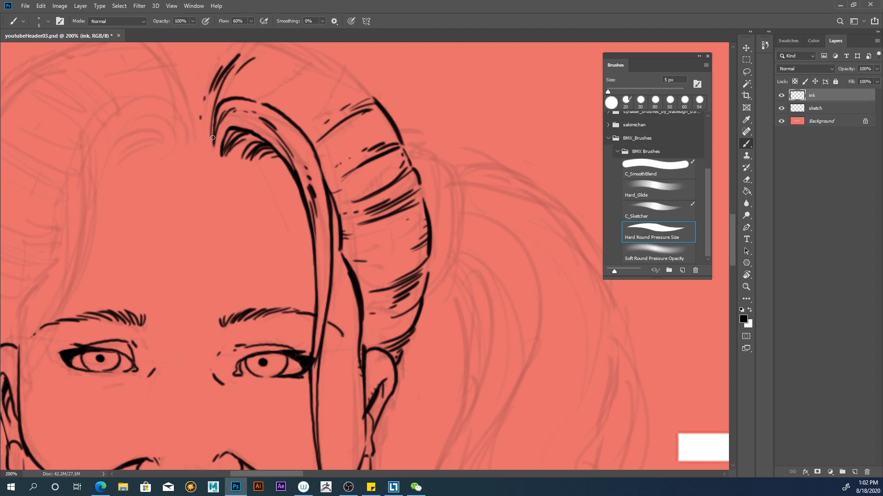
# Step: Erase the lower left edge of the turtleneck collar and the left shoulder line
pyautogui.hotkey('ctrl', '-')
pyautogui.hotkey('ctrl', '-')
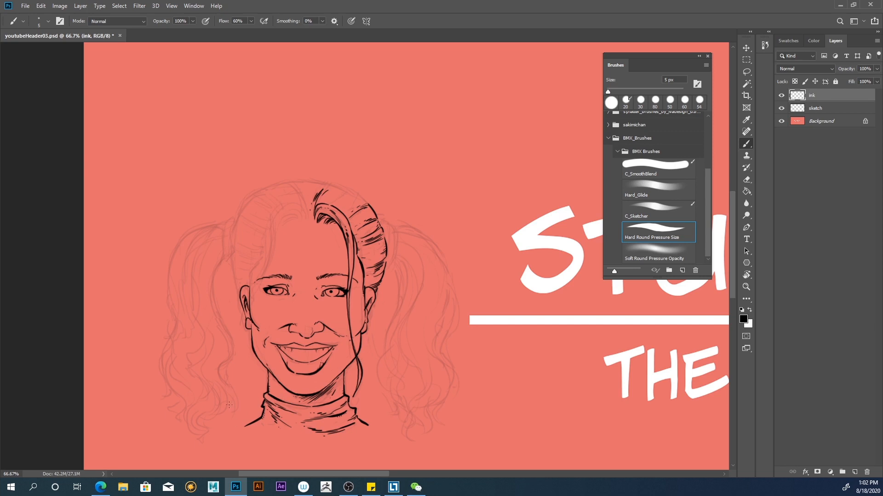
pyautogui.hotkey('ctrl', '+')
pyautogui.moveTo(258, 299); pyautogui.dragTo(343, 203)
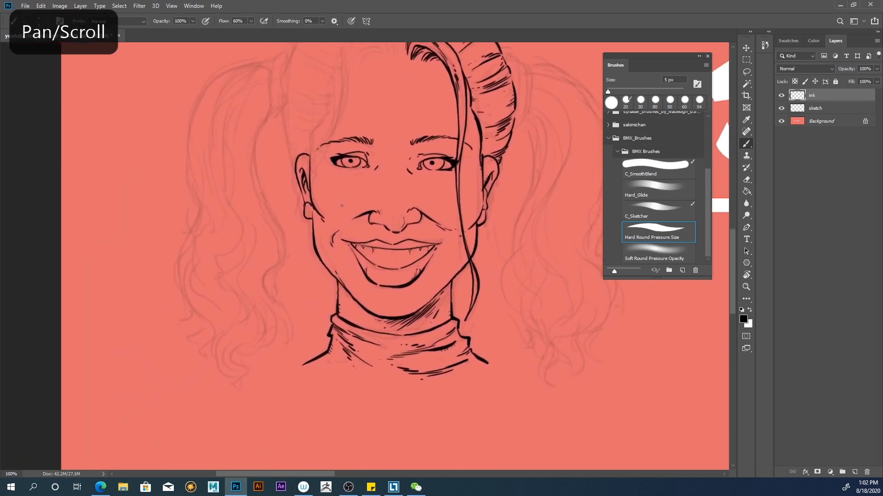
pyautogui.hotkey('ctrl', '+')
pyautogui.moveTo(256, 309); pyautogui.dragTo(227, 198)
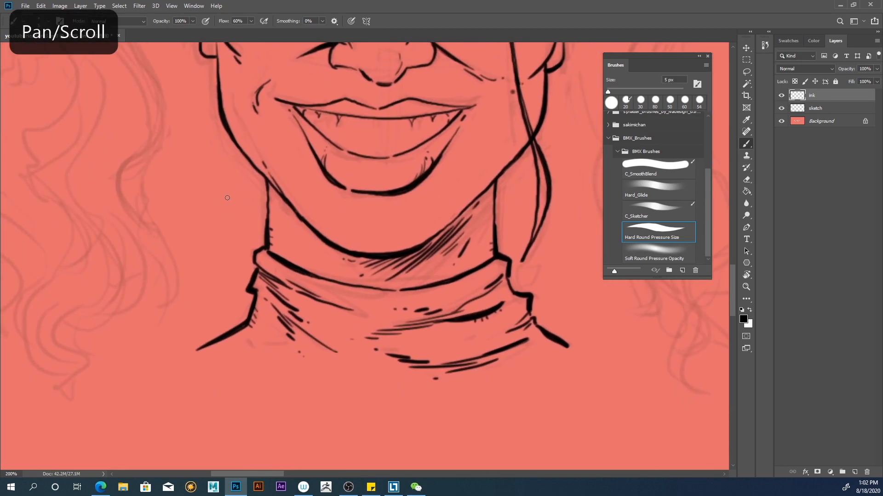
pyautogui.press('e')
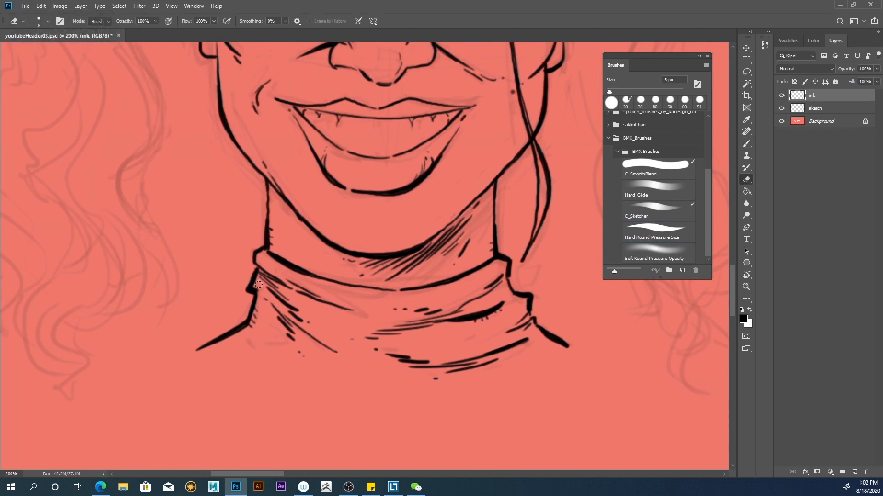
pyautogui.moveTo(244, 285)
pyautogui.mouseDown()
pyautogui.moveTo(256, 297)
pyautogui.moveTo(249, 321)
pyautogui.moveTo(193, 361)
pyautogui.mouseUp()
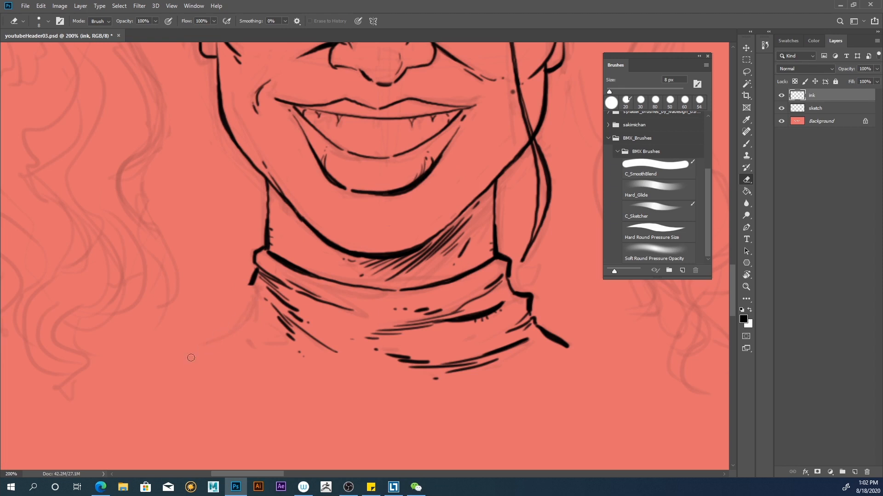
# Step: Redraw the left collar edge and shoulder line closer to the neck, with short fold strokes
pyautogui.click(746, 144)
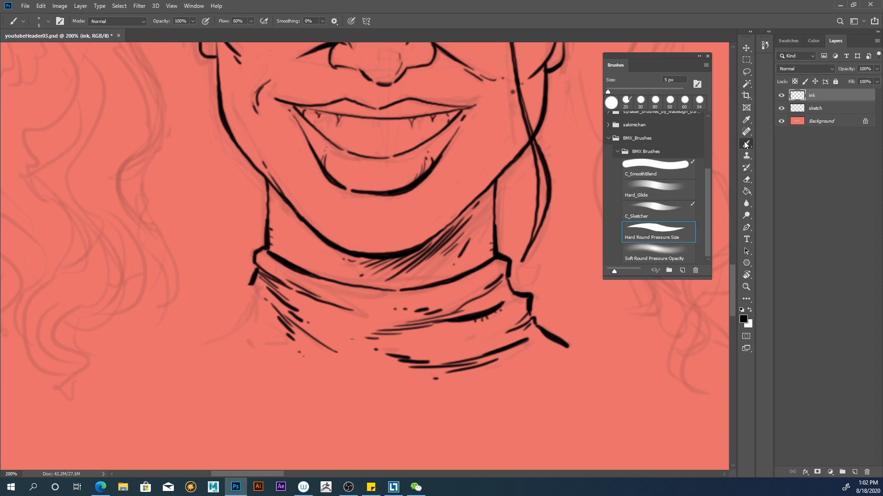
pyautogui.moveTo(251, 285)
pyautogui.mouseDown()
pyautogui.moveTo(244, 313)
pyautogui.moveTo(251, 287)
pyautogui.moveTo(246, 317)
pyautogui.moveTo(279, 352)
pyautogui.moveTo(244, 332)
pyautogui.moveTo(204, 340)
pyautogui.mouseUp()
pyautogui.moveTo(242, 305)
pyautogui.mouseDown()
pyautogui.moveTo(194, 340)
pyautogui.moveTo(225, 323)
pyautogui.mouseUp()
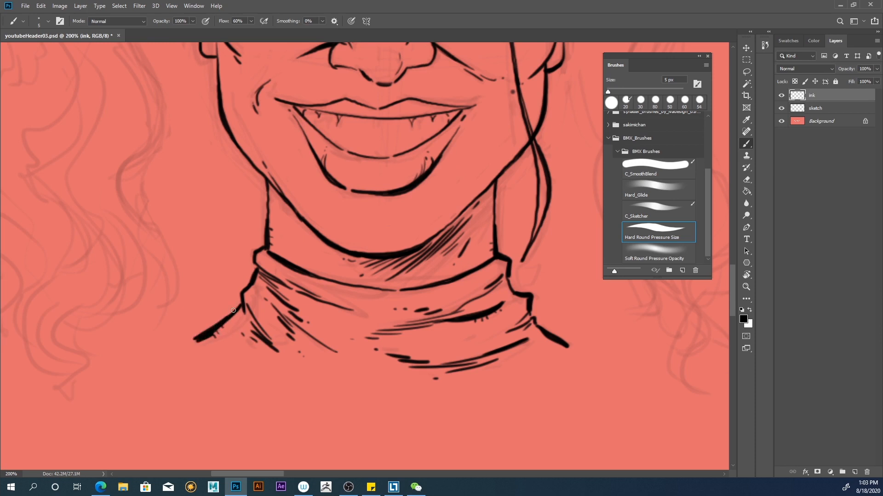
# Step: Ink the curved left forehead hairline with root strokes and the strands rising beside the parting, undoing the stray mark outside the head
pyautogui.hotkey('ctrl', '-')
pyautogui.hotkey('ctrl', '-')
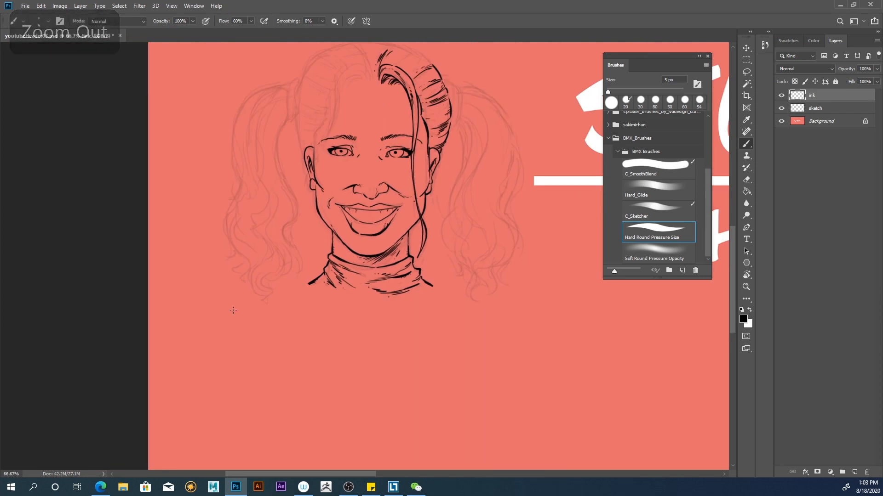
pyautogui.moveTo(258, 247); pyautogui.dragTo(275, 380)
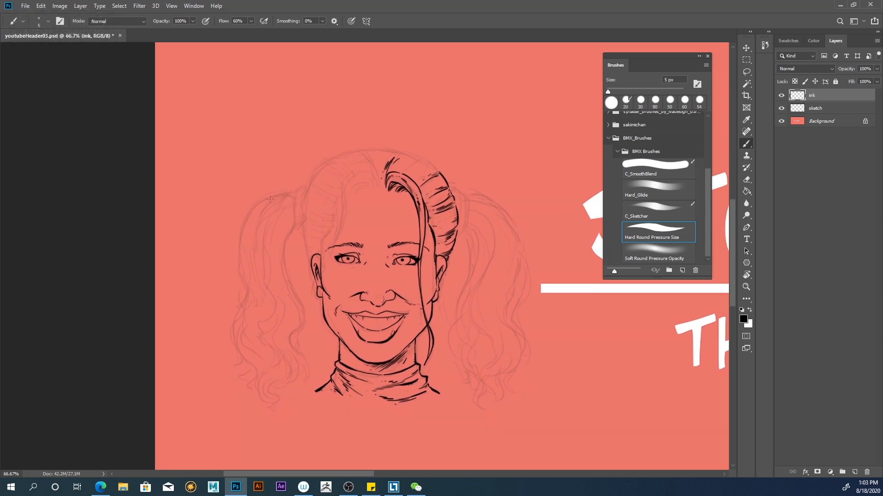
pyautogui.hotkey('ctrl', '+')
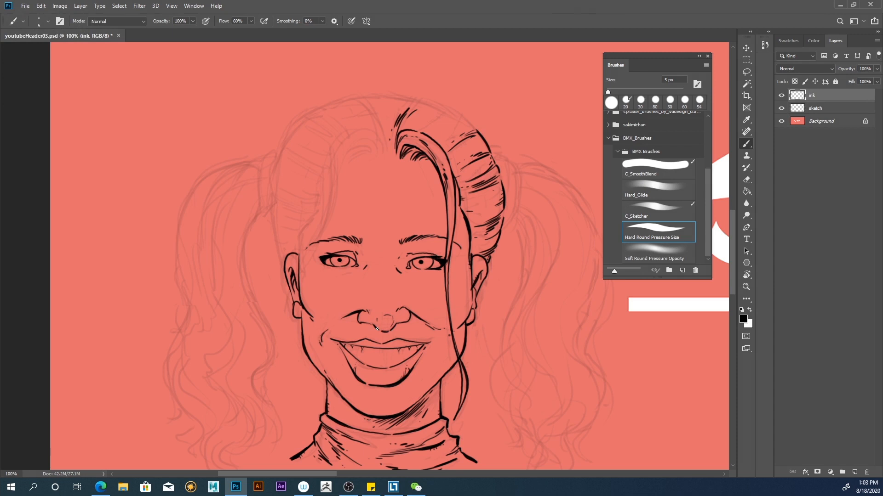
pyautogui.moveTo(376, 147)
pyautogui.mouseDown()
pyautogui.moveTo(355, 131)
pyautogui.moveTo(339, 139)
pyautogui.moveTo(335, 162)
pyautogui.moveTo(352, 141)
pyautogui.moveTo(345, 161)
pyautogui.moveTo(359, 142)
pyautogui.moveTo(372, 144)
pyautogui.moveTo(371, 106)
pyautogui.mouseUp()
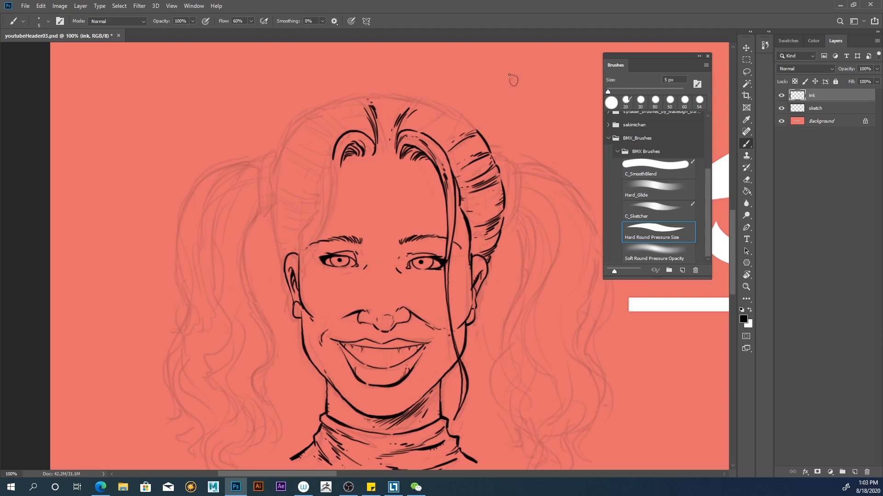
pyautogui.hotkey('ctrl', 'z')
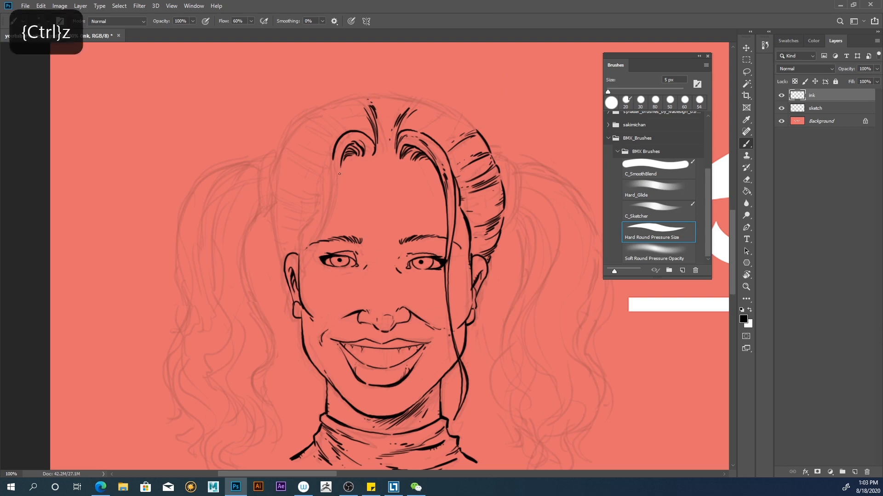
# Step: Ink the long loose strand from the left hairline past the ear to a wavy tip beside the jaw, doubling its edges
pyautogui.moveTo(340, 171); pyautogui.dragTo(301, 300)
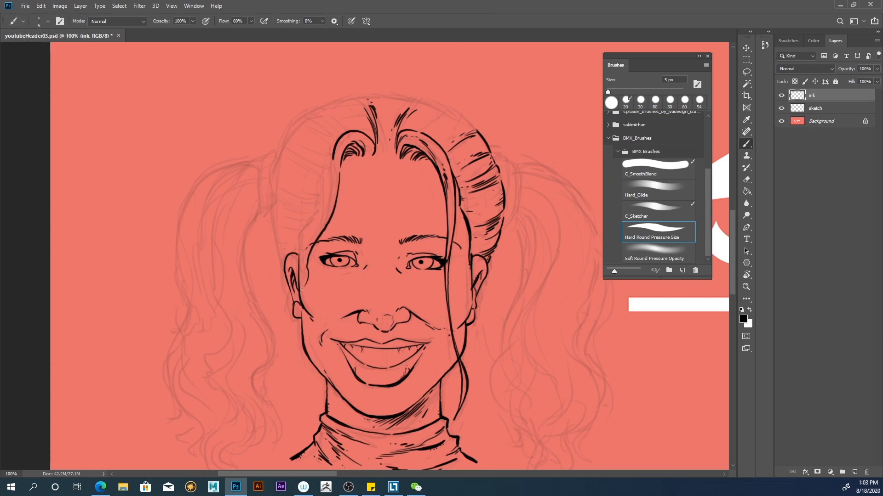
pyautogui.moveTo(302, 295)
pyautogui.mouseDown()
pyautogui.moveTo(292, 342)
pyautogui.moveTo(297, 402)
pyautogui.mouseUp()
pyautogui.moveTo(332, 163)
pyautogui.mouseDown()
pyautogui.moveTo(327, 212)
pyautogui.moveTo(309, 250)
pyautogui.mouseUp()
pyautogui.moveTo(331, 190); pyautogui.dragTo(316, 239)
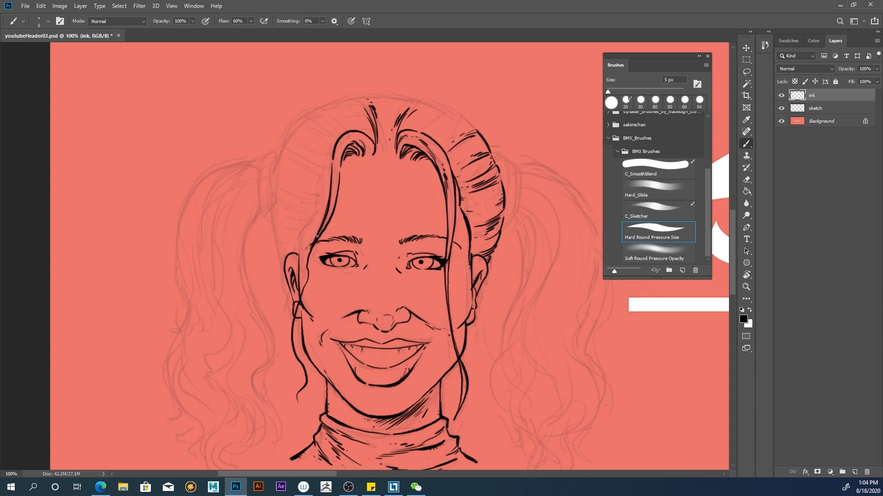
pyautogui.moveTo(313, 243); pyautogui.dragTo(300, 295)
pyautogui.moveTo(310, 254); pyautogui.dragTo(298, 304)
# Step: Add inner lines to the left forehead strand and ink the hairline behind it down to the left ear
pyautogui.moveTo(340, 168); pyautogui.dragTo(335, 207)
pyautogui.moveTo(336, 156); pyautogui.dragTo(336, 200)
pyautogui.moveTo(371, 153); pyautogui.dragTo(364, 138)
pyautogui.moveTo(327, 172)
pyautogui.mouseDown()
pyautogui.moveTo(320, 201)
pyautogui.moveTo(328, 171)
pyautogui.moveTo(300, 260)
pyautogui.mouseUp()
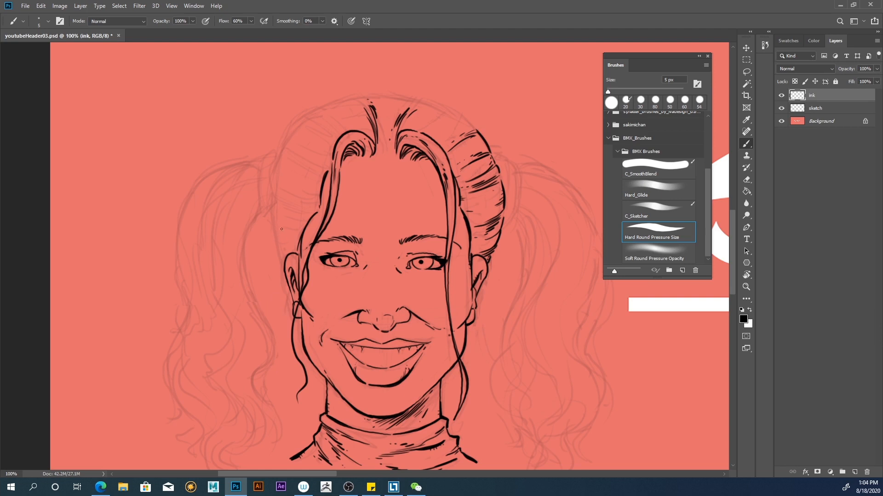
# Step: Ink the outer hair contour above the left ear with short swept-back strokes, redoing the first attempt
pyautogui.moveTo(278, 232)
pyautogui.mouseDown()
pyautogui.moveTo(287, 240)
pyautogui.moveTo(291, 232)
pyautogui.moveTo(279, 224)
pyautogui.moveTo(285, 266)
pyautogui.mouseUp()
pyautogui.hotkey('ctrl', 'z')
pyautogui.hotkey('ctrl', 'z')
pyautogui.moveTo(276, 233); pyautogui.dragTo(283, 263)
pyautogui.moveTo(275, 222); pyautogui.dragTo(274, 205)
# Step: Ink the crown's outer contour across the top of the head and fill it with hair streaks running to the parting
pyautogui.moveTo(448, 108)
pyautogui.mouseDown()
pyautogui.moveTo(421, 130)
pyautogui.moveTo(446, 107)
pyautogui.moveTo(415, 124)
pyautogui.moveTo(450, 110)
pyautogui.moveTo(427, 127)
pyautogui.moveTo(463, 112)
pyautogui.moveTo(473, 128)
pyautogui.moveTo(454, 112)
pyautogui.mouseUp()
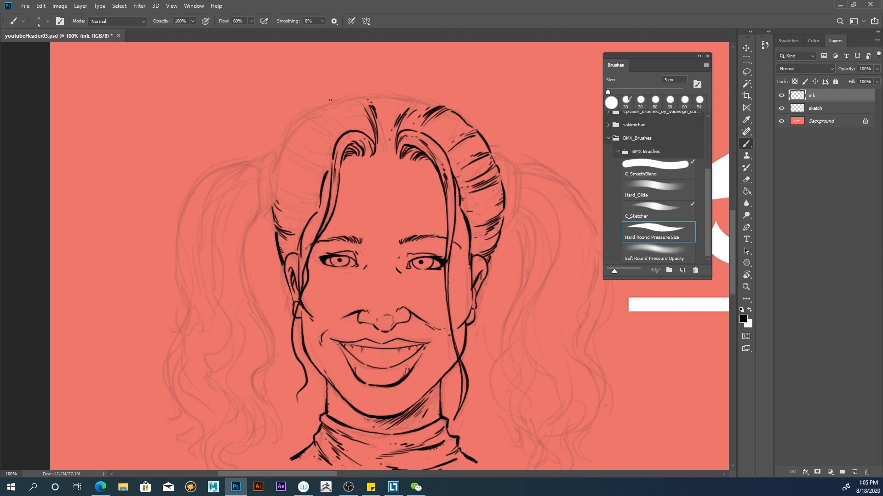
pyautogui.moveTo(354, 99); pyautogui.dragTo(299, 129)
pyautogui.moveTo(351, 101)
pyautogui.mouseDown()
pyautogui.moveTo(364, 125)
pyautogui.moveTo(343, 117)
pyautogui.moveTo(356, 130)
pyautogui.moveTo(331, 113)
pyautogui.moveTo(349, 128)
pyautogui.moveTo(330, 114)
pyautogui.mouseUp()
pyautogui.moveTo(385, 103)
pyautogui.mouseDown()
pyautogui.moveTo(384, 141)
pyautogui.moveTo(389, 120)
pyautogui.moveTo(390, 134)
pyautogui.moveTo(378, 154)
pyautogui.mouseUp()
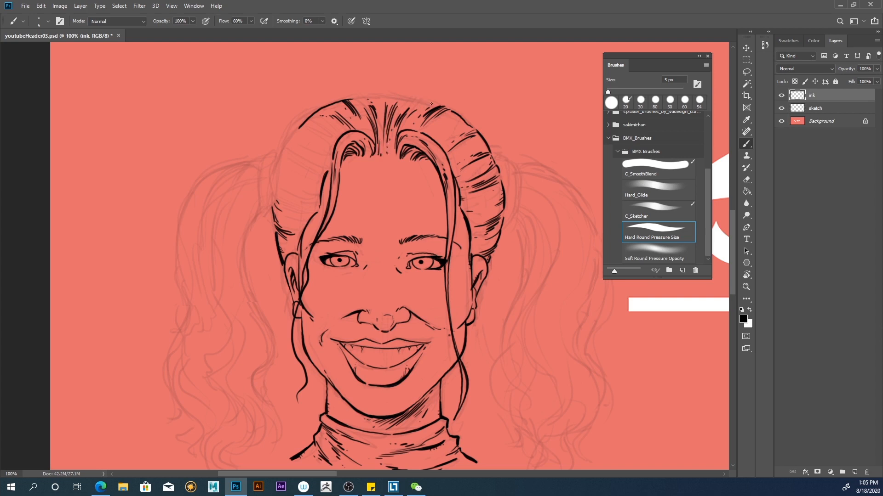
pyautogui.moveTo(434, 103); pyautogui.dragTo(359, 98)
# Step: Ink the head's left outer contour down to ear level and add swept-back hair streaks on both sides
pyautogui.moveTo(294, 131); pyautogui.dragTo(273, 186)
pyautogui.moveTo(282, 151)
pyautogui.mouseDown()
pyautogui.moveTo(273, 193)
pyautogui.moveTo(293, 158)
pyautogui.moveTo(285, 191)
pyautogui.moveTo(273, 192)
pyautogui.moveTo(299, 207)
pyautogui.moveTo(280, 151)
pyautogui.moveTo(296, 167)
pyautogui.moveTo(276, 195)
pyautogui.moveTo(298, 203)
pyautogui.moveTo(278, 188)
pyautogui.moveTo(312, 200)
pyautogui.moveTo(298, 198)
pyautogui.moveTo(288, 177)
pyautogui.mouseUp()
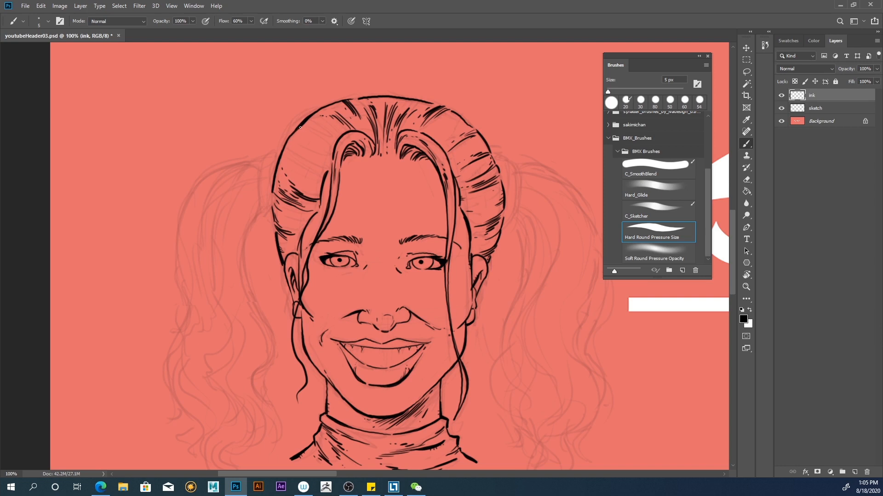
pyautogui.moveTo(285, 146); pyautogui.dragTo(299, 128)
pyautogui.moveTo(499, 185)
pyautogui.mouseDown()
pyautogui.moveTo(477, 194)
pyautogui.moveTo(475, 208)
pyautogui.mouseUp()
# Step: Fill the upper-left side of the hair with pulled-back streaks on a rotated canvas, and restore the upright view
pyautogui.press('r')
pyautogui.moveTo(253, 193)
pyautogui.mouseDown()
pyautogui.moveTo(276, 173)
pyautogui.moveTo(364, 138)
pyautogui.moveTo(415, 151)
pyautogui.moveTo(432, 167)
pyautogui.mouseUp()
pyautogui.moveTo(435, 131)
pyautogui.mouseDown()
pyautogui.moveTo(436, 157)
pyautogui.moveTo(438, 133)
pyautogui.moveTo(438, 154)
pyautogui.moveTo(446, 134)
pyautogui.moveTo(443, 171)
pyautogui.moveTo(452, 136)
pyautogui.moveTo(448, 167)
pyautogui.moveTo(458, 162)
pyautogui.moveTo(454, 175)
pyautogui.moveTo(471, 192)
pyautogui.mouseUp()
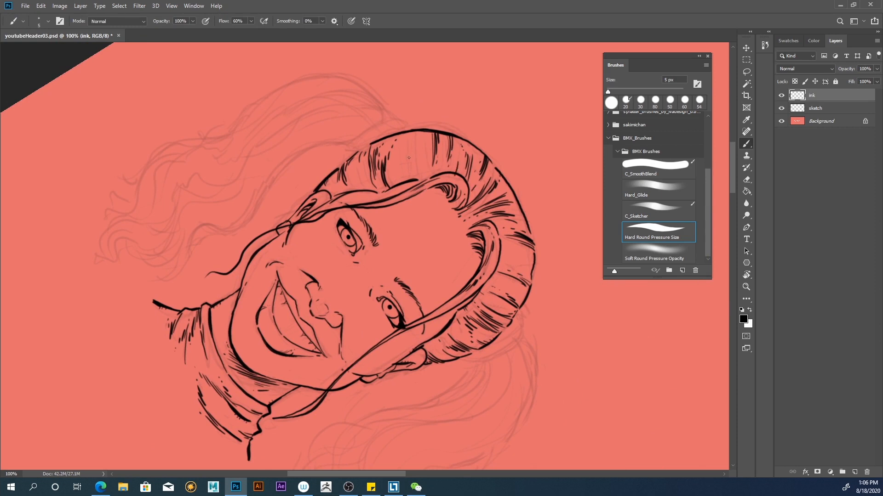
pyautogui.moveTo(402, 134)
pyautogui.mouseDown()
pyautogui.moveTo(391, 185)
pyautogui.moveTo(419, 182)
pyautogui.mouseUp()
pyautogui.moveTo(427, 146); pyautogui.dragTo(424, 178)
pyautogui.moveTo(431, 148); pyautogui.dragTo(425, 179)
pyautogui.moveTo(421, 145); pyautogui.dragTo(423, 160)
pyautogui.moveTo(532, 277); pyautogui.dragTo(524, 271)
pyautogui.press('r')
pyautogui.moveTo(199, 230); pyautogui.dragTo(297, 378)
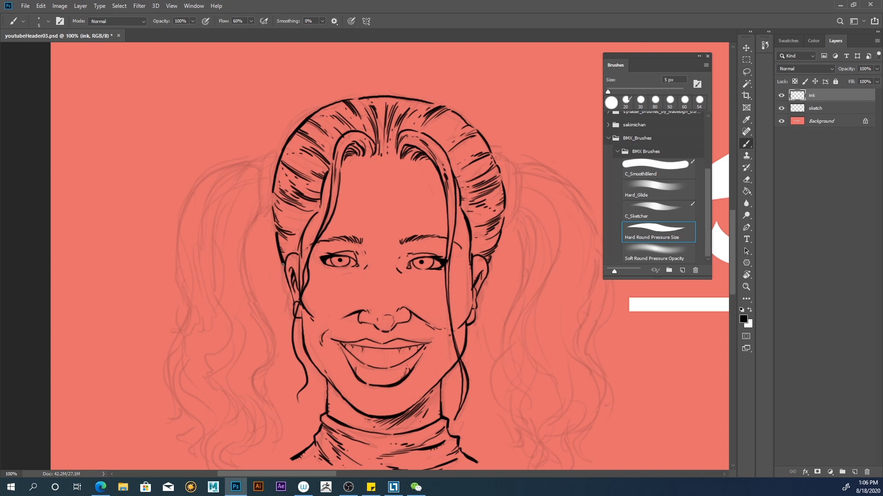
# Step: Touch up the left ear's outline and lobe and add short hair streaks at the left temple
pyautogui.moveTo(284, 263); pyautogui.dragTo(289, 294)
pyautogui.hotkey('ctrl', 'z')
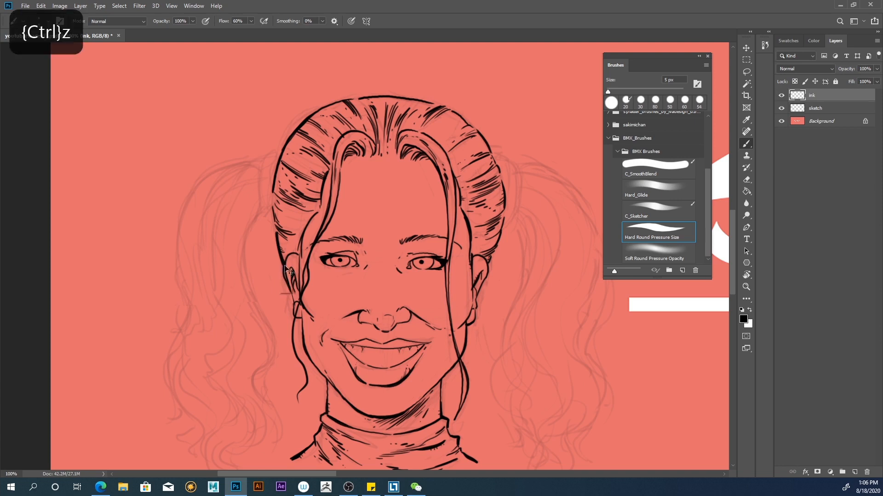
pyautogui.moveTo(284, 263); pyautogui.dragTo(284, 272)
pyautogui.moveTo(295, 316); pyautogui.dragTo(301, 319)
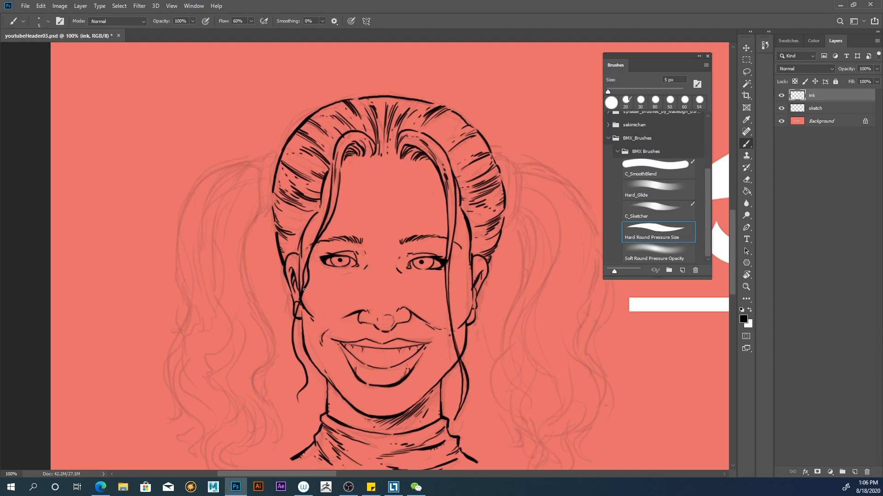
pyautogui.moveTo(313, 217); pyautogui.dragTo(293, 216)
pyautogui.moveTo(310, 219); pyautogui.dragTo(297, 221)
# Step: Ink the banded hair ties on both sides of the head with short shading lines
pyautogui.moveTo(275, 156)
pyautogui.mouseDown()
pyautogui.moveTo(268, 208)
pyautogui.moveTo(266, 191)
pyautogui.mouseUp()
pyautogui.moveTo(265, 162)
pyautogui.mouseDown()
pyautogui.moveTo(263, 202)
pyautogui.moveTo(272, 211)
pyautogui.moveTo(261, 210)
pyautogui.moveTo(259, 166)
pyautogui.moveTo(271, 157)
pyautogui.moveTo(257, 164)
pyautogui.moveTo(258, 192)
pyautogui.mouseUp()
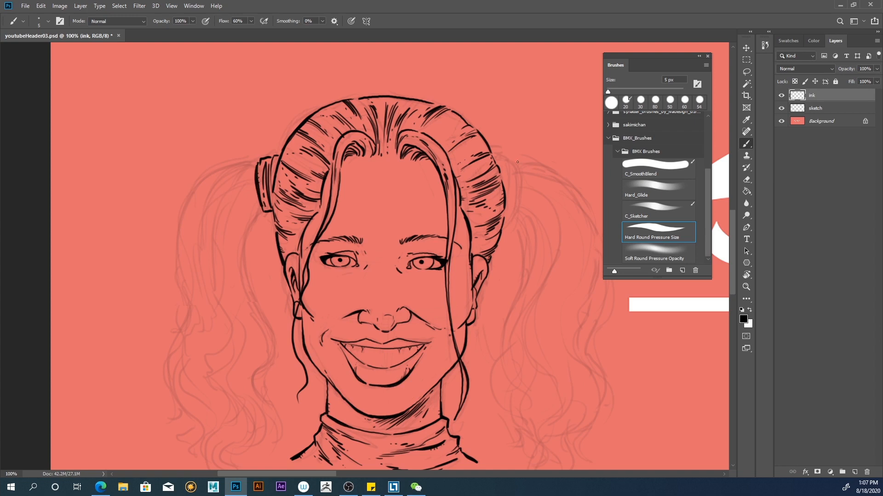
pyautogui.moveTo(492, 159)
pyautogui.mouseDown()
pyautogui.moveTo(500, 161)
pyautogui.moveTo(511, 198)
pyautogui.mouseUp()
pyautogui.moveTo(504, 215)
pyautogui.mouseDown()
pyautogui.moveTo(519, 180)
pyautogui.moveTo(517, 164)
pyautogui.moveTo(502, 163)
pyautogui.mouseUp()
# Step: Touch up the right iris, the hair streaks on the upper right of the head and the left neck line
pyautogui.moveTo(422, 261); pyautogui.dragTo(433, 262)
pyautogui.moveTo(449, 114); pyautogui.dragTo(438, 135)
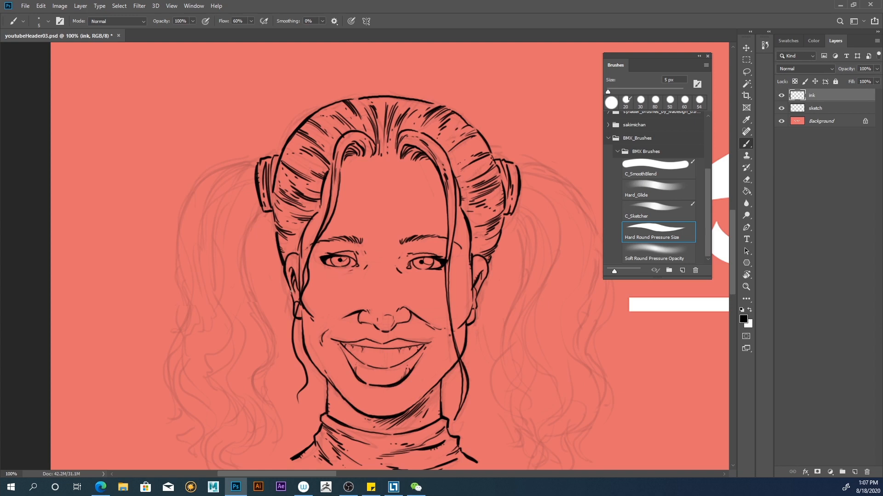
pyautogui.moveTo(326, 395); pyautogui.dragTo(325, 377)
# Step: Ink the left pigtail's wavy inner contour from the hair tie to its tip and add flowing hair lines along it
pyautogui.moveTo(261, 211)
pyautogui.mouseDown()
pyautogui.moveTo(244, 256)
pyautogui.moveTo(246, 285)
pyautogui.moveTo(272, 335)
pyautogui.moveTo(274, 357)
pyautogui.moveTo(255, 385)
pyautogui.moveTo(278, 415)
pyautogui.moveTo(275, 442)
pyautogui.mouseUp()
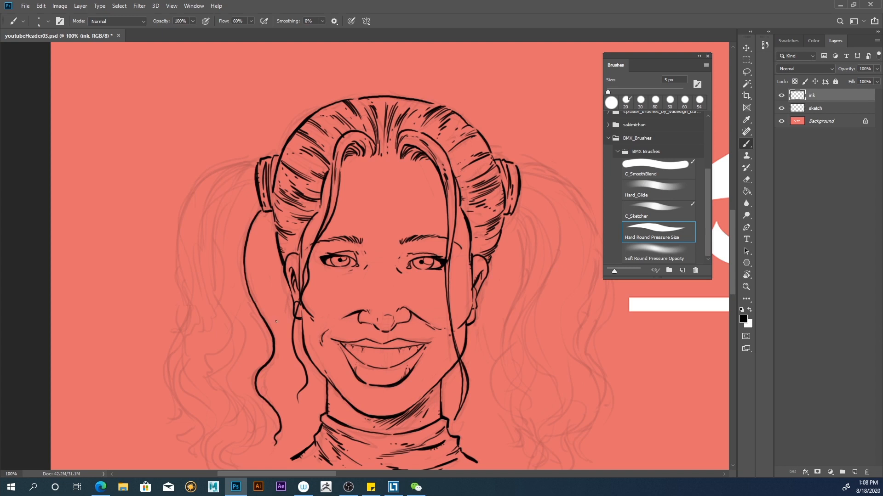
pyautogui.moveTo(268, 360); pyautogui.dragTo(271, 332)
pyautogui.moveTo(254, 387)
pyautogui.mouseDown()
pyautogui.moveTo(266, 349)
pyautogui.moveTo(257, 321)
pyautogui.moveTo(262, 353)
pyautogui.moveTo(256, 323)
pyautogui.moveTo(261, 352)
pyautogui.moveTo(251, 313)
pyautogui.mouseUp()
pyautogui.moveTo(242, 290); pyautogui.dragTo(238, 256)
pyautogui.moveTo(258, 209); pyautogui.dragTo(236, 254)
pyautogui.moveTo(242, 221)
pyautogui.mouseDown()
pyautogui.moveTo(232, 254)
pyautogui.moveTo(230, 243)
pyautogui.mouseUp()
pyautogui.moveTo(231, 243); pyautogui.dragTo(233, 278)
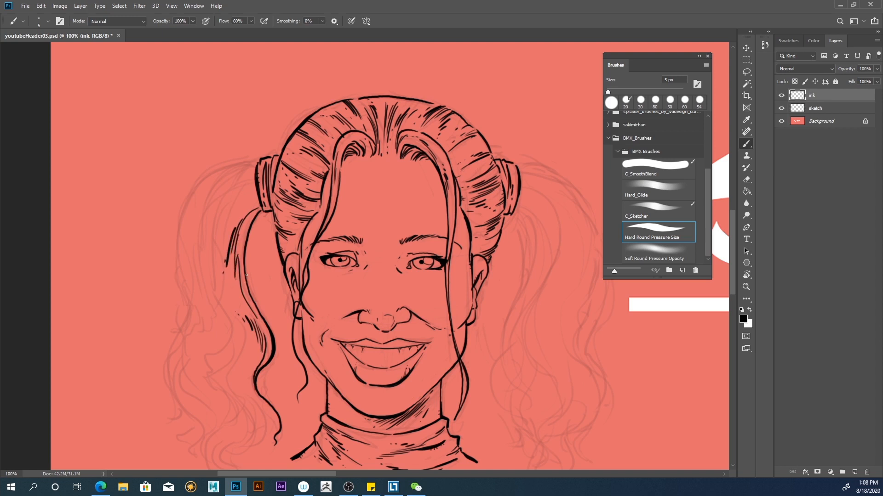
# Step: Ink the left pigtail's middle lock with strokes at the hair tie, and its long outer contour down to the curled tip
pyautogui.moveTo(256, 206); pyautogui.dragTo(229, 227)
pyautogui.moveTo(255, 182)
pyautogui.mouseDown()
pyautogui.moveTo(227, 201)
pyautogui.moveTo(220, 234)
pyautogui.mouseUp()
pyautogui.moveTo(252, 184)
pyautogui.mouseDown()
pyautogui.moveTo(219, 210)
pyautogui.moveTo(217, 300)
pyautogui.moveTo(231, 336)
pyautogui.moveTo(213, 353)
pyautogui.moveTo(213, 369)
pyautogui.moveTo(227, 321)
pyautogui.moveTo(230, 330)
pyautogui.moveTo(221, 306)
pyautogui.moveTo(224, 344)
pyautogui.mouseUp()
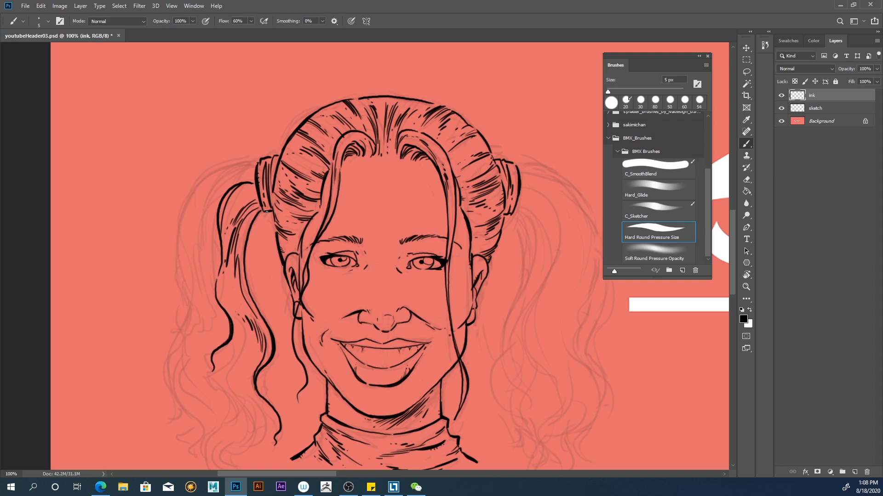
pyautogui.moveTo(255, 215); pyautogui.dragTo(246, 236)
pyautogui.moveTo(252, 181)
pyautogui.mouseDown()
pyautogui.moveTo(214, 197)
pyautogui.moveTo(255, 167)
pyautogui.moveTo(218, 170)
pyautogui.moveTo(179, 223)
pyautogui.moveTo(176, 266)
pyautogui.moveTo(189, 304)
pyautogui.moveTo(170, 355)
pyautogui.moveTo(172, 425)
pyautogui.moveTo(183, 344)
pyautogui.moveTo(168, 375)
pyautogui.moveTo(173, 399)
pyautogui.moveTo(166, 367)
pyautogui.moveTo(180, 329)
pyautogui.moveTo(165, 373)
pyautogui.moveTo(170, 346)
pyautogui.moveTo(166, 363)
pyautogui.mouseUp()
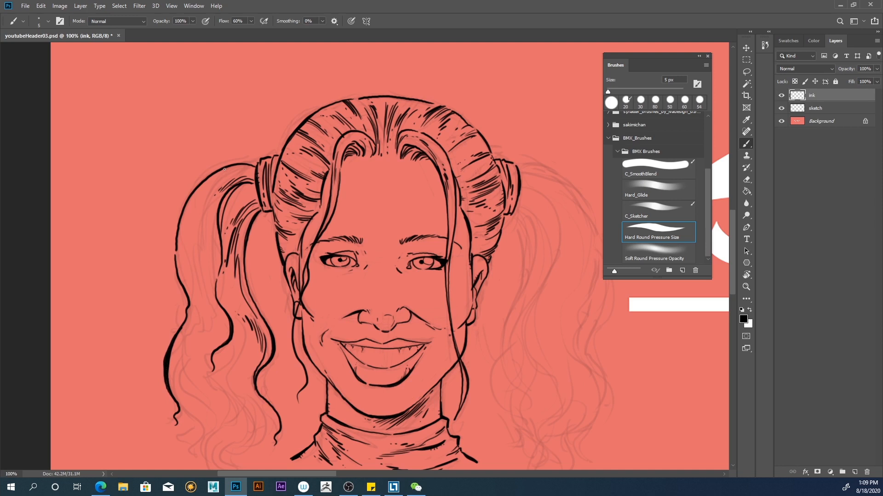
pyautogui.moveTo(226, 166); pyautogui.dragTo(185, 204)
# Step: Set the brush smoothing to 100%, try it with a long wavy line outside the left pigtail, and undo that test line
pyautogui.click(322, 22)
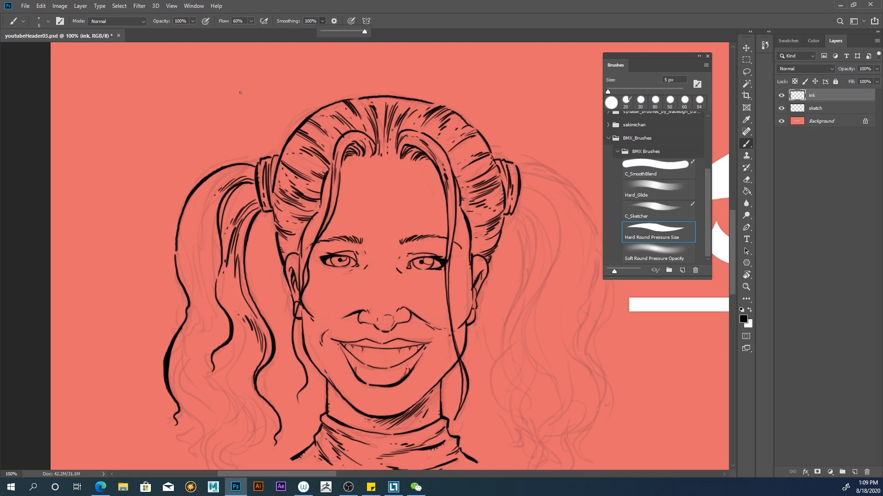
pyautogui.moveTo(254, 92)
pyautogui.mouseDown()
pyautogui.moveTo(226, 75)
pyautogui.moveTo(231, 122)
pyautogui.moveTo(186, 103)
pyautogui.moveTo(197, 143)
pyautogui.moveTo(124, 235)
pyautogui.moveTo(145, 355)
pyautogui.moveTo(51, 379)
pyautogui.mouseUp()
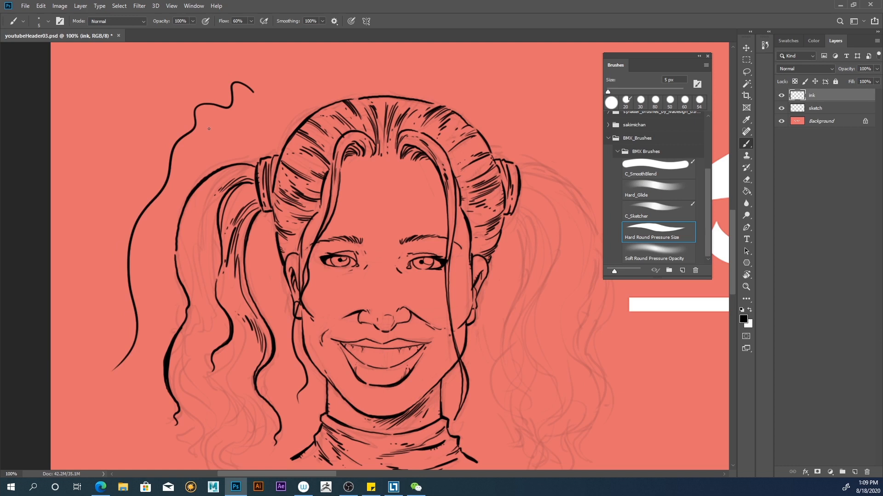
pyautogui.hotkey('ctrl', 'z')
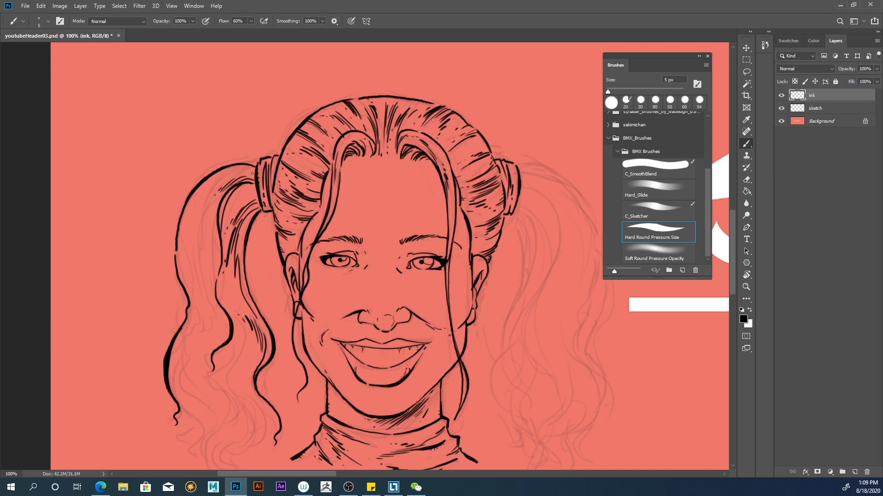
# Step: Ink the left pigtail's outer lock with two long wavy lines running down to its tip
pyautogui.moveTo(214, 181)
pyautogui.mouseDown()
pyautogui.moveTo(192, 223)
pyautogui.moveTo(194, 284)
pyautogui.mouseUp()
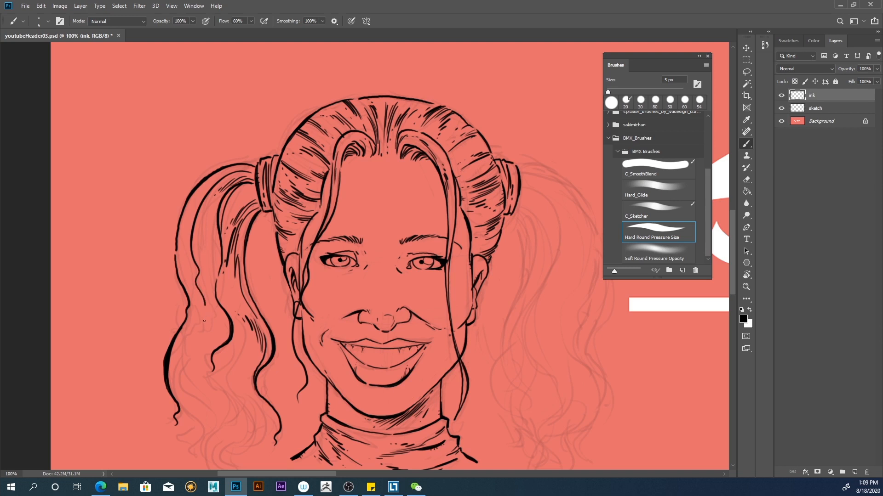
pyautogui.moveTo(194, 328)
pyautogui.mouseDown()
pyautogui.moveTo(173, 386)
pyautogui.moveTo(205, 428)
pyautogui.moveTo(186, 456)
pyautogui.mouseUp()
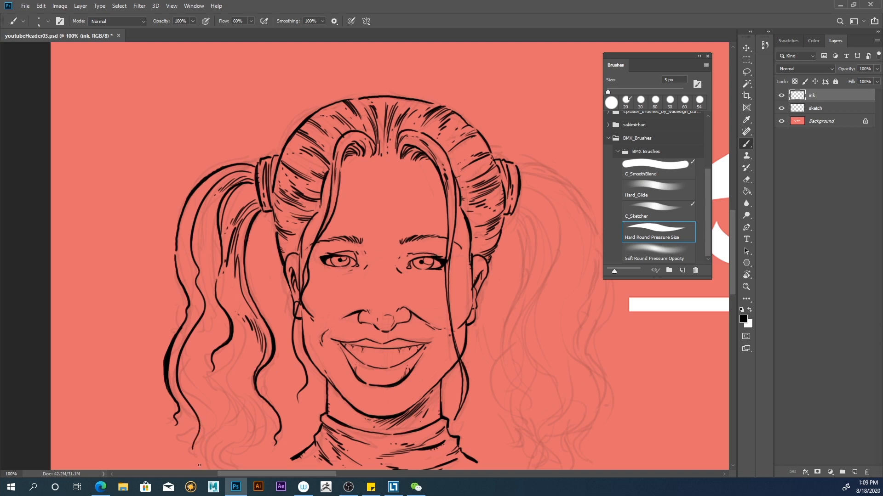
# Step: Set the brush smoothing to 0% and ink wavy strands and fine hair lines through the left pigtail's middle and lower locks
pyautogui.click(323, 21)
pyautogui.moveTo(320, 31); pyautogui.dragTo(267, 30)
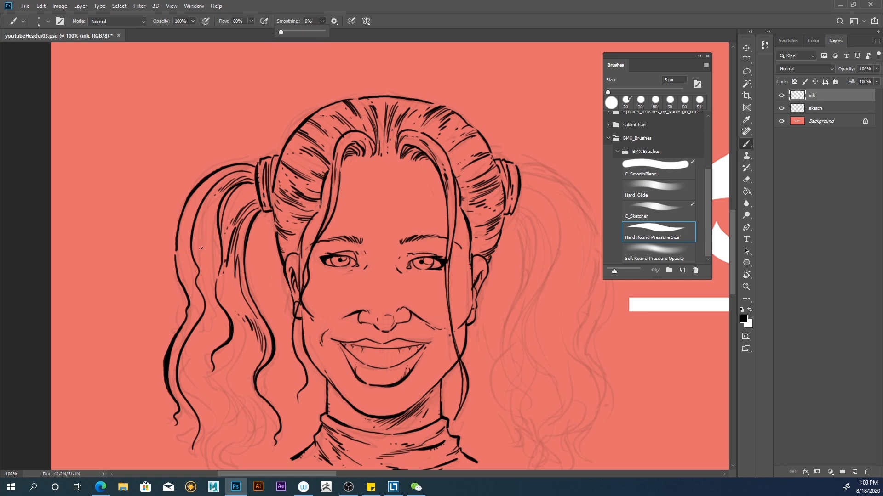
pyautogui.moveTo(207, 304); pyautogui.dragTo(196, 348)
pyautogui.moveTo(206, 336)
pyautogui.mouseDown()
pyautogui.moveTo(205, 370)
pyautogui.moveTo(191, 385)
pyautogui.moveTo(206, 423)
pyautogui.moveTo(195, 452)
pyautogui.mouseUp()
pyautogui.moveTo(194, 366); pyautogui.dragTo(207, 408)
pyautogui.moveTo(210, 375)
pyautogui.mouseDown()
pyautogui.moveTo(228, 401)
pyautogui.moveTo(222, 435)
pyautogui.mouseUp()
pyautogui.moveTo(228, 397)
pyautogui.mouseDown()
pyautogui.moveTo(234, 421)
pyautogui.moveTo(232, 391)
pyautogui.mouseUp()
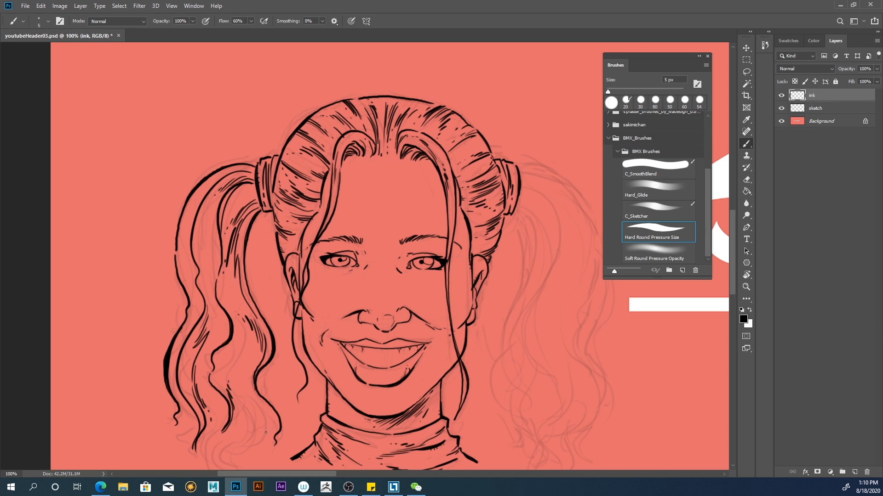
# Step: Ink the left pigtail's inner lower strands and add hair lines along the upper part of its outer lock
pyautogui.moveTo(259, 446)
pyautogui.mouseDown()
pyautogui.moveTo(267, 422)
pyautogui.moveTo(246, 390)
pyautogui.moveTo(248, 348)
pyautogui.mouseUp()
pyautogui.moveTo(226, 380)
pyautogui.mouseDown()
pyautogui.moveTo(234, 461)
pyautogui.moveTo(251, 424)
pyautogui.moveTo(237, 462)
pyautogui.moveTo(247, 441)
pyautogui.moveTo(232, 464)
pyautogui.mouseUp()
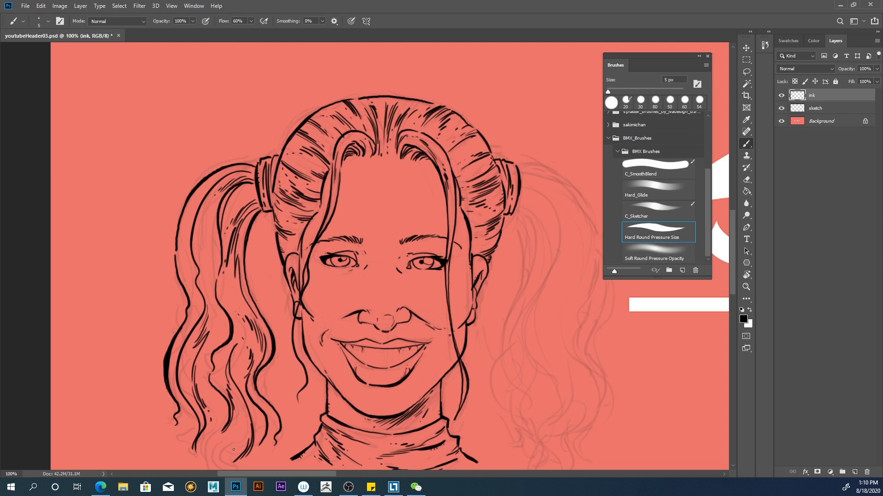
pyautogui.moveTo(198, 192); pyautogui.dragTo(180, 251)
pyautogui.moveTo(192, 218)
pyautogui.mouseDown()
pyautogui.moveTo(181, 252)
pyautogui.moveTo(190, 221)
pyautogui.moveTo(185, 253)
pyautogui.moveTo(196, 281)
pyautogui.mouseUp()
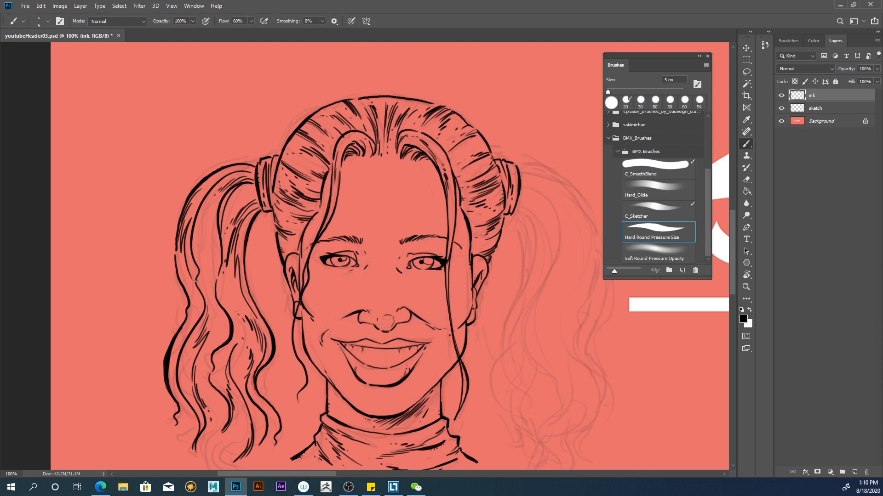
# Step: Ink the left pigtail's curled ends along its bottom edge and fill them with short hair lines
pyautogui.moveTo(735, 250); pyautogui.dragTo(730, 263)
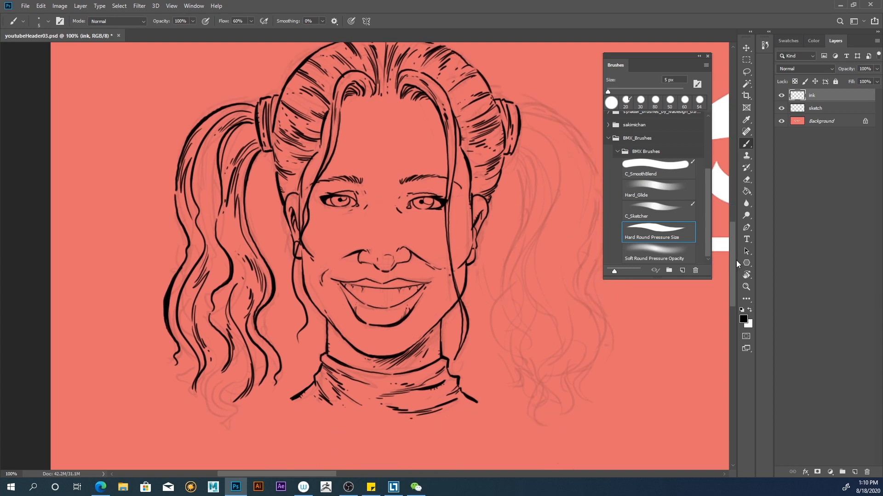
pyautogui.moveTo(239, 399)
pyautogui.mouseDown()
pyautogui.moveTo(227, 425)
pyautogui.moveTo(222, 407)
pyautogui.moveTo(242, 377)
pyautogui.moveTo(226, 401)
pyautogui.moveTo(255, 399)
pyautogui.moveTo(236, 416)
pyautogui.mouseUp()
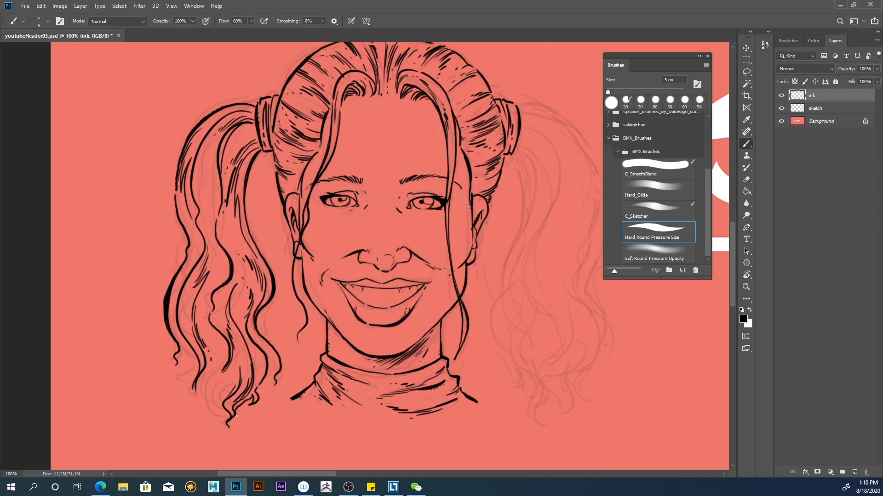
pyautogui.moveTo(271, 389)
pyautogui.mouseDown()
pyautogui.moveTo(254, 413)
pyautogui.moveTo(258, 398)
pyautogui.mouseUp()
pyautogui.moveTo(262, 374); pyautogui.dragTo(264, 358)
pyautogui.moveTo(193, 388)
pyautogui.mouseDown()
pyautogui.moveTo(208, 409)
pyautogui.moveTo(204, 419)
pyautogui.moveTo(214, 375)
pyautogui.moveTo(206, 398)
pyautogui.mouseUp()
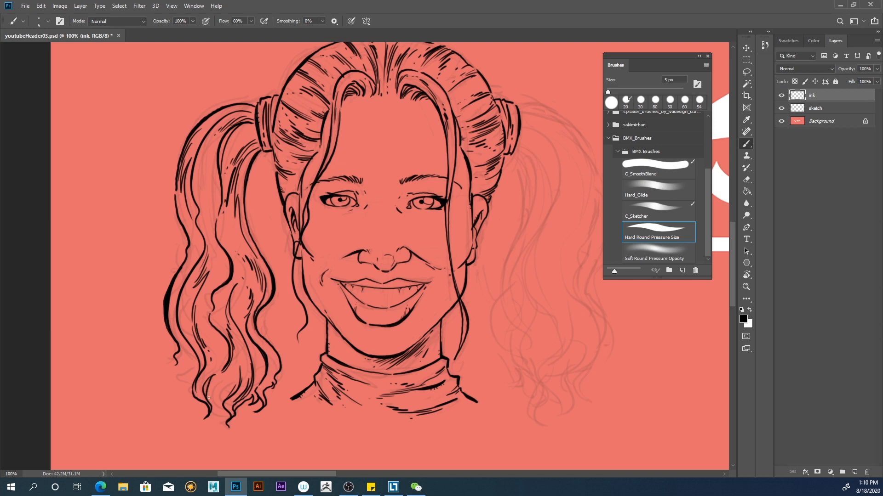
pyautogui.moveTo(212, 406)
pyautogui.mouseDown()
pyautogui.moveTo(224, 430)
pyautogui.moveTo(226, 391)
pyautogui.moveTo(220, 398)
pyautogui.moveTo(236, 375)
pyautogui.moveTo(235, 389)
pyautogui.moveTo(240, 364)
pyautogui.mouseUp()
pyautogui.moveTo(189, 344)
pyautogui.mouseDown()
pyautogui.moveTo(197, 362)
pyautogui.moveTo(178, 391)
pyautogui.moveTo(197, 366)
pyautogui.moveTo(199, 373)
pyautogui.moveTo(184, 397)
pyautogui.moveTo(188, 347)
pyautogui.mouseUp()
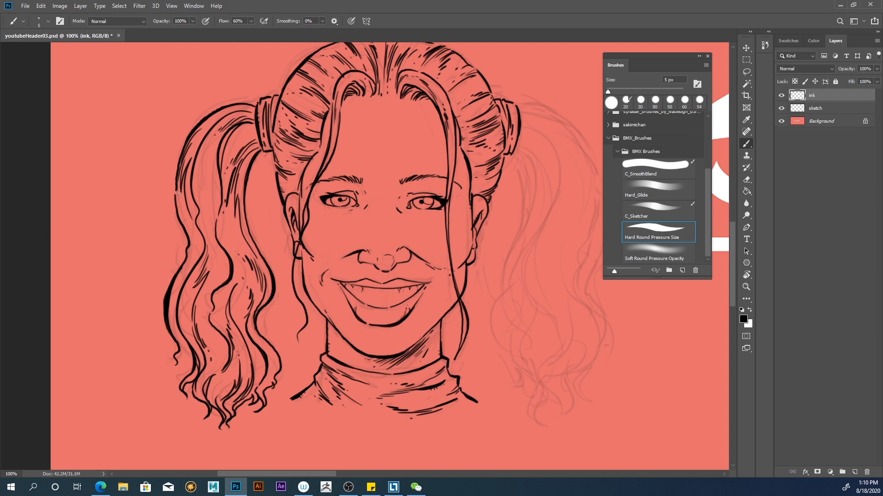
# Step: Add a loose curl and heavier line to the left pigtail's outer edge, and reinforce the jawline on both sides
pyautogui.moveTo(177, 216)
pyautogui.mouseDown()
pyautogui.moveTo(175, 262)
pyautogui.moveTo(177, 168)
pyautogui.moveTo(177, 212)
pyautogui.moveTo(176, 185)
pyautogui.moveTo(195, 235)
pyautogui.moveTo(174, 207)
pyautogui.moveTo(183, 234)
pyautogui.mouseUp()
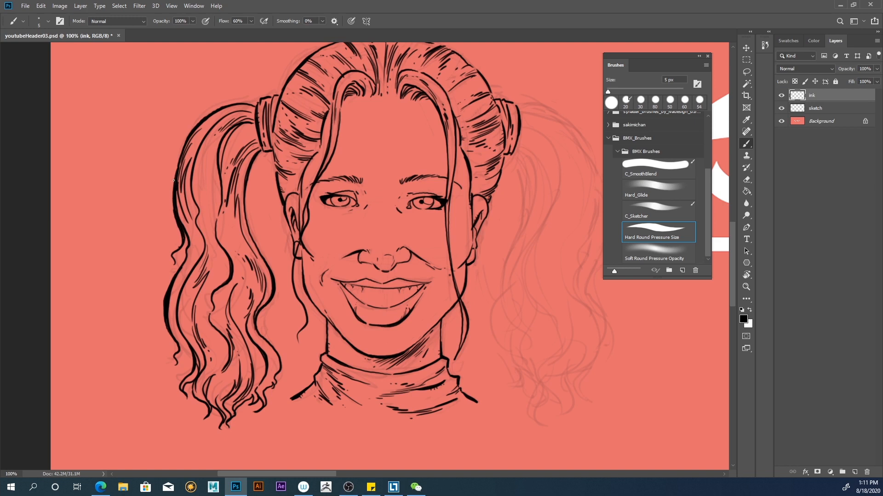
pyautogui.moveTo(182, 157); pyautogui.dragTo(178, 171)
pyautogui.moveTo(302, 261); pyautogui.dragTo(306, 283)
pyautogui.moveTo(316, 305); pyautogui.dragTo(337, 328)
pyautogui.moveTo(448, 313)
pyautogui.mouseDown()
pyautogui.moveTo(458, 304)
pyautogui.moveTo(414, 348)
pyautogui.mouseUp()
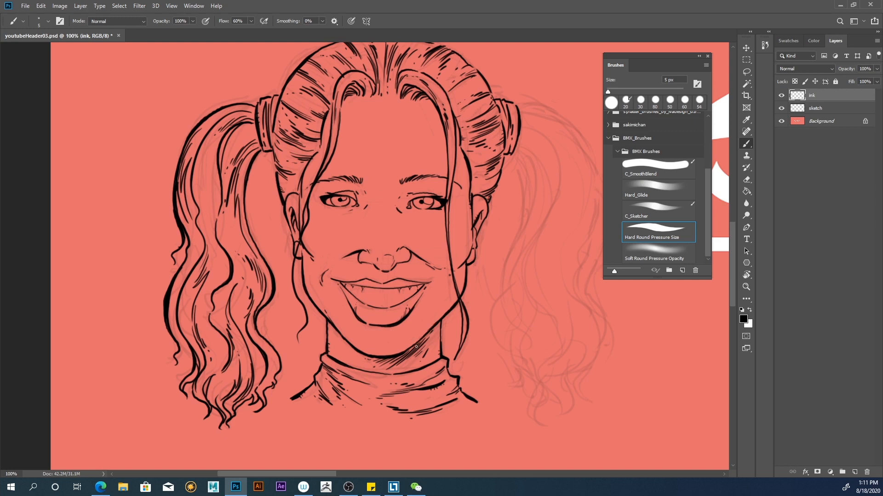
pyautogui.moveTo(459, 301); pyautogui.dragTo(467, 283)
# Step: Ink the right pigtail's inner lock with wavy contours from the hair tie down to its curled tips
pyautogui.moveTo(275, 473); pyautogui.dragTo(293, 473)
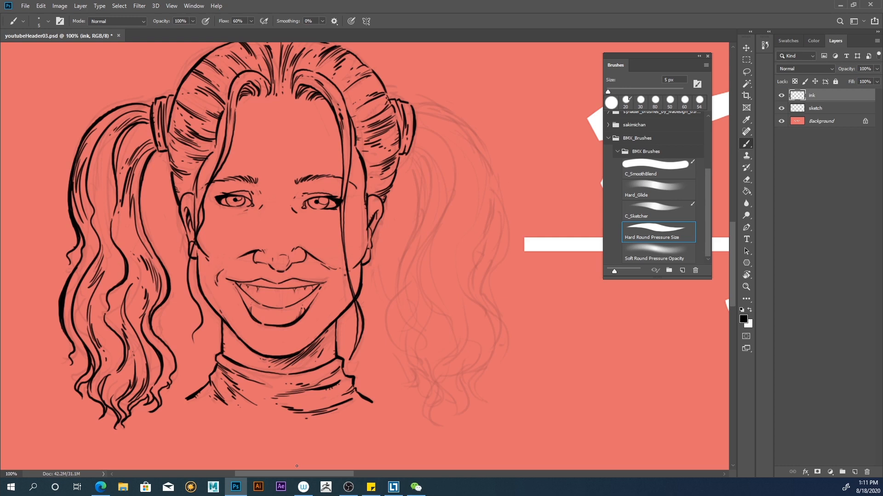
pyautogui.moveTo(407, 153); pyautogui.dragTo(418, 218)
pyautogui.moveTo(422, 182); pyautogui.dragTo(411, 155)
pyautogui.moveTo(415, 223); pyautogui.dragTo(398, 290)
pyautogui.moveTo(409, 152)
pyautogui.mouseDown()
pyautogui.moveTo(423, 235)
pyautogui.moveTo(428, 216)
pyautogui.moveTo(400, 282)
pyautogui.moveTo(406, 270)
pyautogui.moveTo(408, 347)
pyautogui.moveTo(415, 315)
pyautogui.moveTo(418, 331)
pyautogui.moveTo(404, 272)
pyautogui.moveTo(402, 316)
pyautogui.moveTo(397, 287)
pyautogui.mouseUp()
pyautogui.moveTo(406, 367)
pyautogui.mouseDown()
pyautogui.moveTo(414, 383)
pyautogui.moveTo(416, 365)
pyautogui.moveTo(433, 424)
pyautogui.moveTo(428, 407)
pyautogui.moveTo(456, 329)
pyautogui.moveTo(437, 252)
pyautogui.mouseUp()
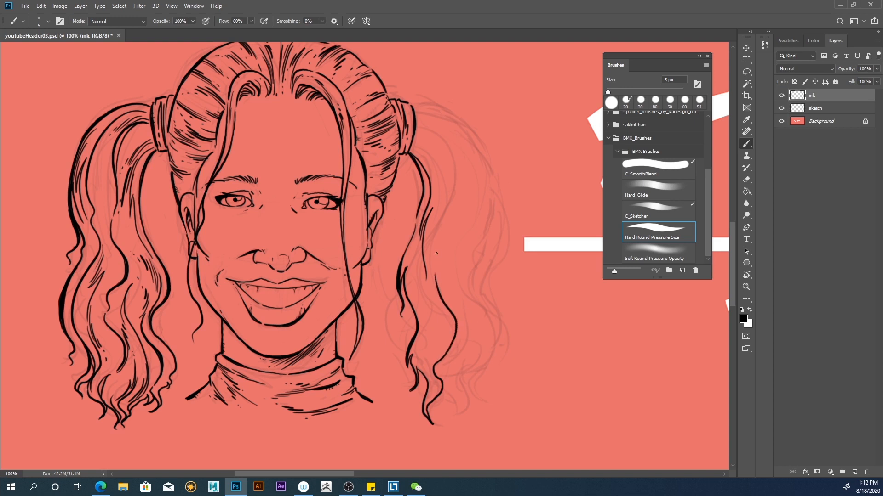
# Step: Ink the right pigtail's middle lock, with its curved upper contour and flowing hair lines out of the hair tie
pyautogui.moveTo(441, 290); pyautogui.dragTo(438, 243)
pyautogui.moveTo(442, 275)
pyautogui.mouseDown()
pyautogui.moveTo(462, 173)
pyautogui.moveTo(445, 141)
pyautogui.mouseUp()
pyautogui.moveTo(464, 161); pyautogui.dragTo(423, 121)
pyautogui.moveTo(458, 191)
pyautogui.mouseDown()
pyautogui.moveTo(455, 168)
pyautogui.moveTo(430, 141)
pyautogui.mouseUp()
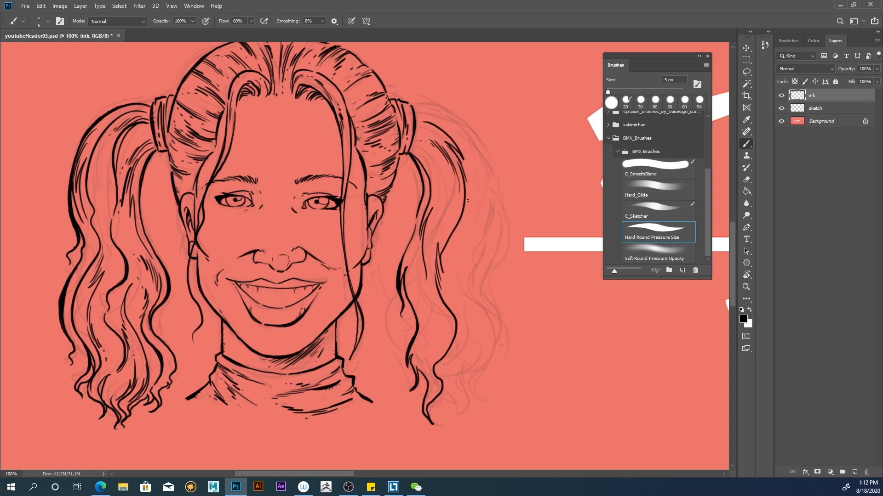
# Step: Thicken the outer edge of the right pigtail's middle lock and add hair lines down through its inner strands
pyautogui.moveTo(464, 194); pyautogui.dragTo(442, 261)
pyautogui.moveTo(458, 225)
pyautogui.mouseDown()
pyautogui.moveTo(441, 255)
pyautogui.moveTo(447, 247)
pyautogui.moveTo(444, 272)
pyautogui.moveTo(450, 240)
pyautogui.moveTo(449, 275)
pyautogui.moveTo(441, 268)
pyautogui.moveTo(451, 294)
pyautogui.moveTo(441, 267)
pyautogui.moveTo(423, 285)
pyautogui.mouseUp()
pyautogui.moveTo(423, 253)
pyautogui.mouseDown()
pyautogui.moveTo(424, 326)
pyautogui.moveTo(444, 314)
pyautogui.moveTo(445, 333)
pyautogui.moveTo(443, 310)
pyautogui.moveTo(442, 353)
pyautogui.moveTo(447, 328)
pyautogui.moveTo(430, 367)
pyautogui.moveTo(442, 346)
pyautogui.moveTo(430, 367)
pyautogui.mouseUp()
pyautogui.moveTo(436, 356)
pyautogui.mouseDown()
pyautogui.moveTo(435, 303)
pyautogui.moveTo(434, 341)
pyautogui.mouseUp()
pyautogui.moveTo(437, 298)
pyautogui.mouseDown()
pyautogui.moveTo(434, 319)
pyautogui.moveTo(424, 292)
pyautogui.mouseUp()
pyautogui.moveTo(420, 195); pyautogui.dragTo(423, 205)
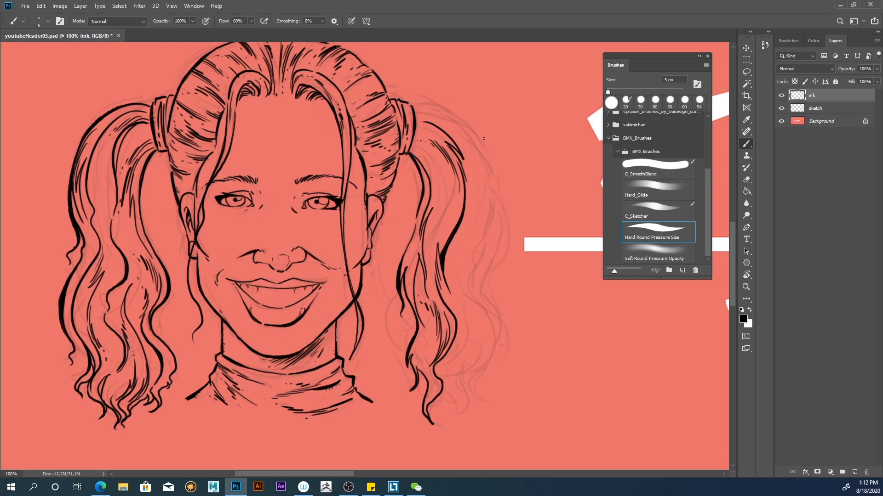
# Step: Ink the right pigtail's lower outer locks with curled tips and fill them with short hair lines
pyautogui.moveTo(489, 331)
pyautogui.mouseDown()
pyautogui.moveTo(466, 420)
pyautogui.moveTo(457, 388)
pyautogui.moveTo(480, 352)
pyautogui.moveTo(475, 346)
pyautogui.moveTo(471, 366)
pyautogui.moveTo(462, 302)
pyautogui.moveTo(475, 327)
pyautogui.moveTo(464, 295)
pyautogui.mouseUp()
pyautogui.moveTo(497, 372)
pyautogui.mouseDown()
pyautogui.moveTo(491, 341)
pyautogui.moveTo(494, 357)
pyautogui.moveTo(493, 304)
pyautogui.moveTo(502, 304)
pyautogui.moveTo(487, 287)
pyautogui.mouseUp()
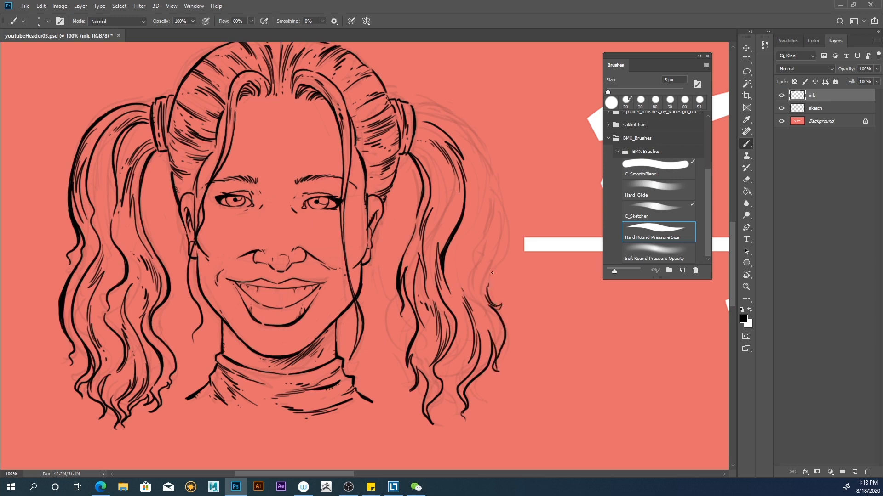
pyautogui.moveTo(488, 347); pyautogui.dragTo(480, 326)
pyautogui.moveTo(459, 396)
pyautogui.mouseDown()
pyautogui.moveTo(451, 424)
pyautogui.moveTo(459, 341)
pyautogui.moveTo(437, 424)
pyautogui.moveTo(451, 373)
pyautogui.moveTo(434, 398)
pyautogui.moveTo(435, 376)
pyautogui.mouseUp()
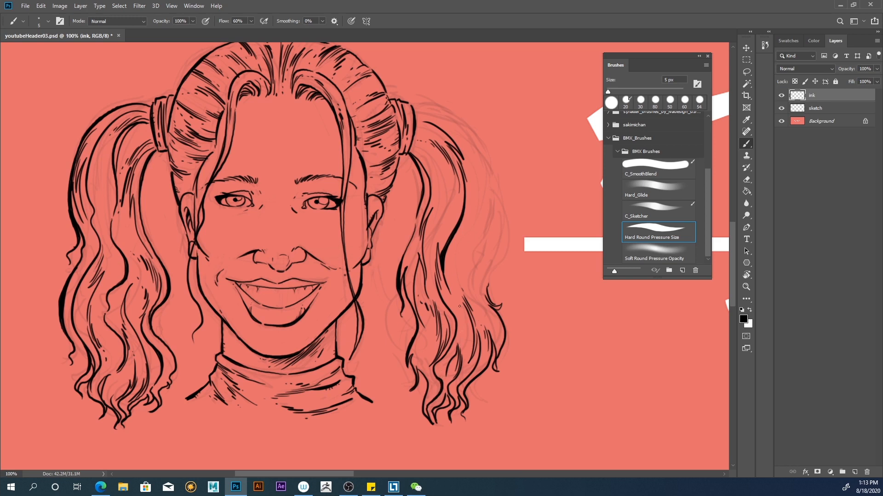
pyautogui.moveTo(454, 358); pyautogui.dragTo(460, 322)
pyautogui.moveTo(453, 358); pyautogui.dragTo(461, 336)
# Step: Ink the right pigtail's upper outer contour from the hair tie, with a flicked curl and long wavy strands below it
pyautogui.moveTo(413, 108)
pyautogui.mouseDown()
pyautogui.moveTo(452, 116)
pyautogui.moveTo(494, 153)
pyautogui.moveTo(467, 141)
pyautogui.moveTo(441, 105)
pyautogui.mouseUp()
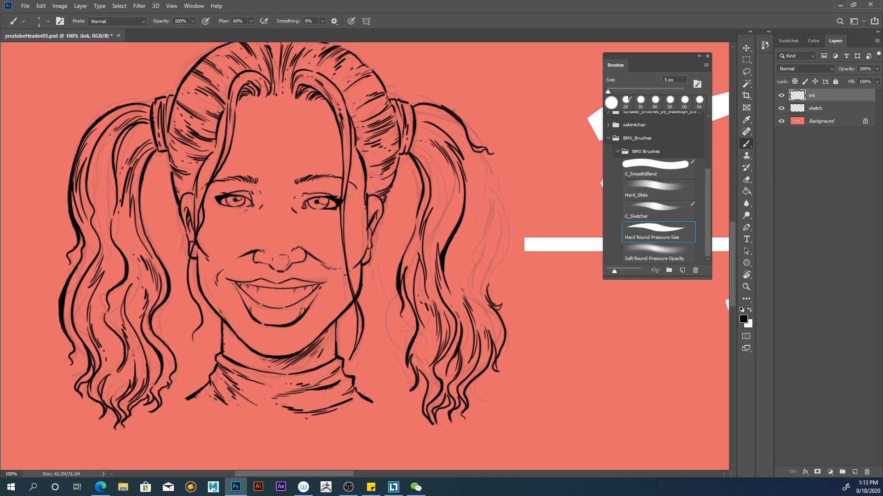
pyautogui.moveTo(440, 106); pyautogui.dragTo(431, 105)
pyautogui.moveTo(482, 158)
pyautogui.mouseDown()
pyautogui.moveTo(505, 194)
pyautogui.moveTo(510, 271)
pyautogui.moveTo(493, 233)
pyautogui.moveTo(490, 189)
pyautogui.mouseUp()
pyautogui.moveTo(494, 235)
pyautogui.mouseDown()
pyautogui.moveTo(490, 191)
pyautogui.moveTo(493, 222)
pyautogui.mouseUp()
pyautogui.moveTo(479, 174); pyautogui.dragTo(485, 225)
pyautogui.moveTo(478, 190); pyautogui.dragTo(480, 238)
pyautogui.moveTo(480, 206)
pyautogui.mouseDown()
pyautogui.moveTo(466, 293)
pyautogui.moveTo(479, 297)
pyautogui.mouseUp()
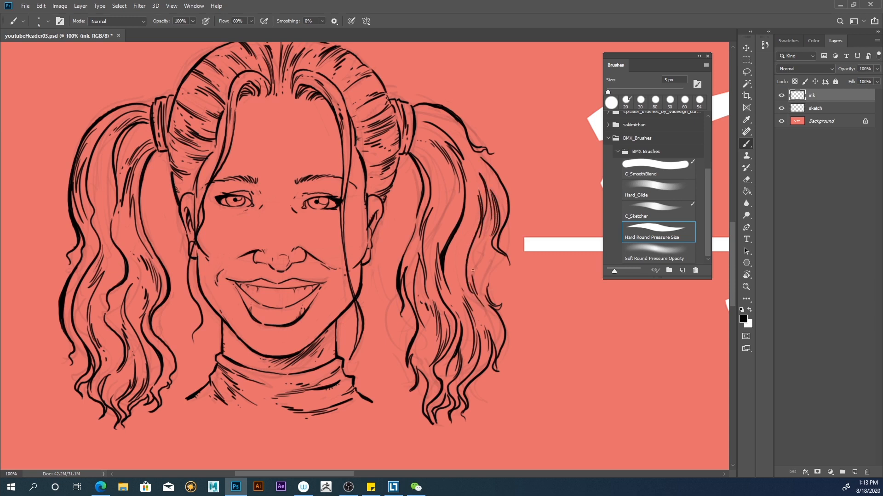
# Step: Add a small flick to the right pigtail's outer edge and hair lines inside its outer lock
pyautogui.moveTo(503, 288)
pyautogui.mouseDown()
pyautogui.moveTo(492, 291)
pyautogui.moveTo(489, 280)
pyautogui.moveTo(492, 246)
pyautogui.moveTo(489, 277)
pyautogui.mouseUp()
pyautogui.moveTo(476, 191); pyautogui.dragTo(462, 247)
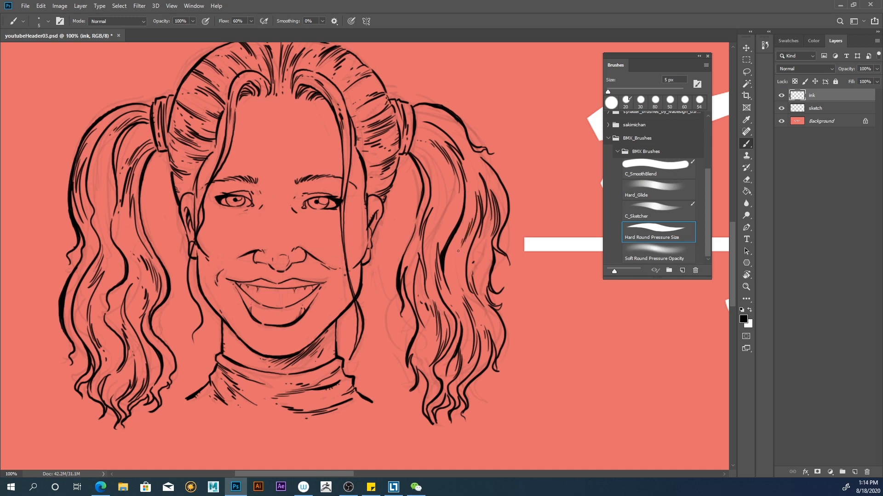
pyautogui.moveTo(458, 287); pyautogui.dragTo(455, 281)
pyautogui.moveTo(457, 280); pyautogui.dragTo(453, 261)
# Step: Fill the right pigtail's inner, middle and top locks with fine hair lines and detail the strands near its outer curl
pyautogui.moveTo(418, 215); pyautogui.dragTo(406, 247)
pyautogui.moveTo(431, 206); pyautogui.dragTo(420, 154)
pyautogui.moveTo(434, 183); pyautogui.dragTo(417, 142)
pyautogui.moveTo(439, 180); pyautogui.dragTo(434, 157)
pyautogui.moveTo(451, 194)
pyautogui.mouseDown()
pyautogui.moveTo(439, 166)
pyautogui.moveTo(447, 229)
pyautogui.mouseUp()
pyautogui.moveTo(458, 130); pyautogui.dragTo(439, 113)
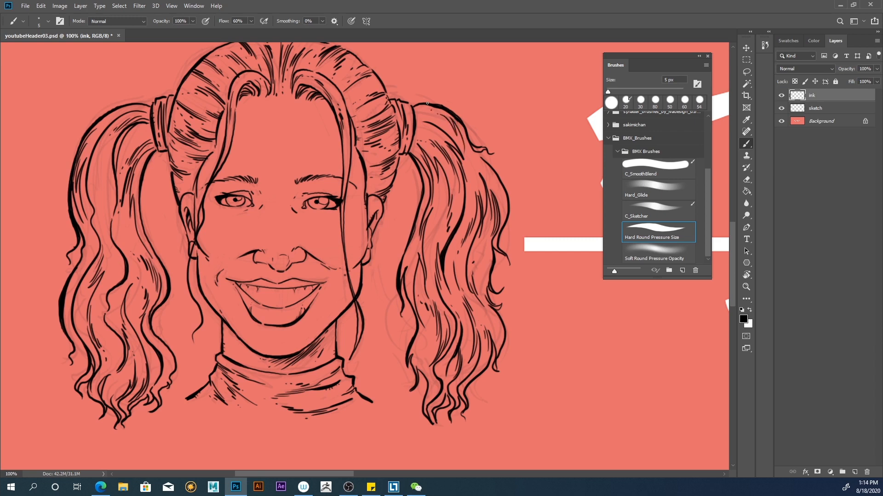
pyautogui.moveTo(492, 310); pyautogui.dragTo(481, 296)
pyautogui.moveTo(483, 297)
pyautogui.mouseDown()
pyautogui.moveTo(472, 270)
pyautogui.moveTo(476, 243)
pyautogui.mouseUp()
# Step: Thicken the side contours of both nostrils
pyautogui.hotkey('ctrl', '+')
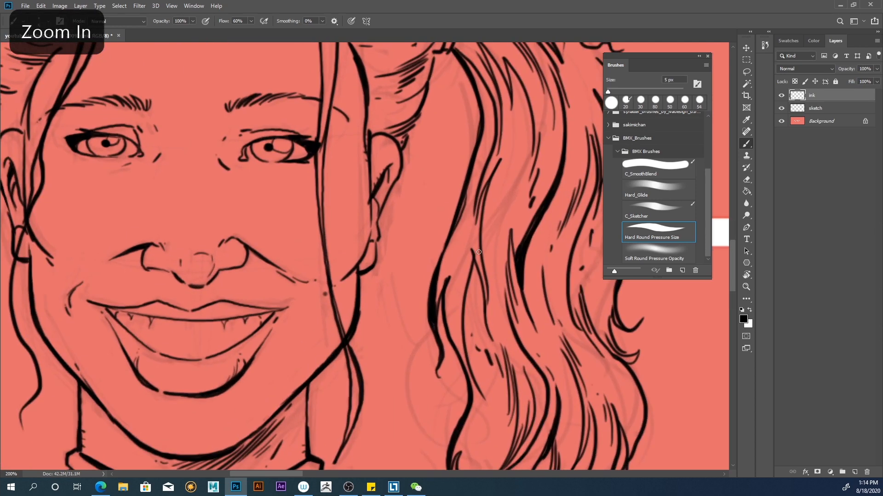
pyautogui.moveTo(237, 357); pyautogui.dragTo(421, 347)
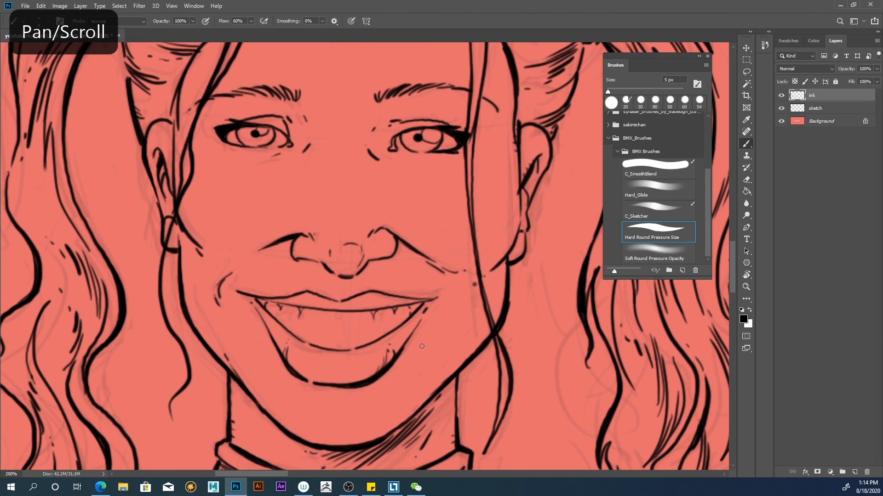
pyautogui.moveTo(291, 258); pyautogui.dragTo(296, 237)
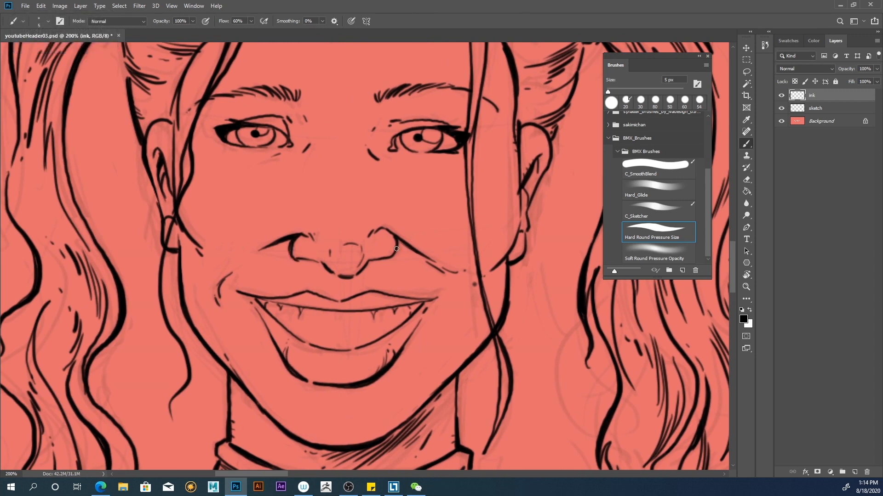
pyautogui.moveTo(391, 257); pyautogui.dragTo(397, 236)
# Step: Reinforce both sides of the lower lip's outline, the left cheek crease and the right corner of the mouth
pyautogui.moveTo(421, 321); pyautogui.dragTo(398, 358)
pyautogui.moveTo(274, 340); pyautogui.dragTo(254, 305)
pyautogui.moveTo(230, 272); pyautogui.dragTo(217, 294)
pyautogui.moveTo(232, 274); pyautogui.dragTo(218, 293)
pyautogui.moveTo(434, 292); pyautogui.dragTo(443, 300)
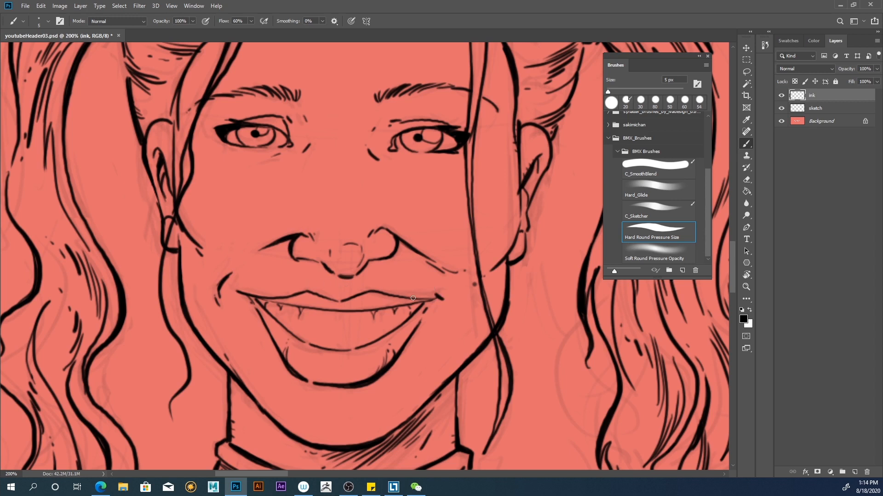
# Step: Thicken the upper lip's contours and the inner mouth lines toward both corners
pyautogui.moveTo(434, 300)
pyautogui.mouseDown()
pyautogui.moveTo(367, 293)
pyautogui.moveTo(339, 302)
pyautogui.moveTo(307, 293)
pyautogui.moveTo(251, 299)
pyautogui.mouseUp()
pyautogui.moveTo(422, 302); pyautogui.dragTo(383, 309)
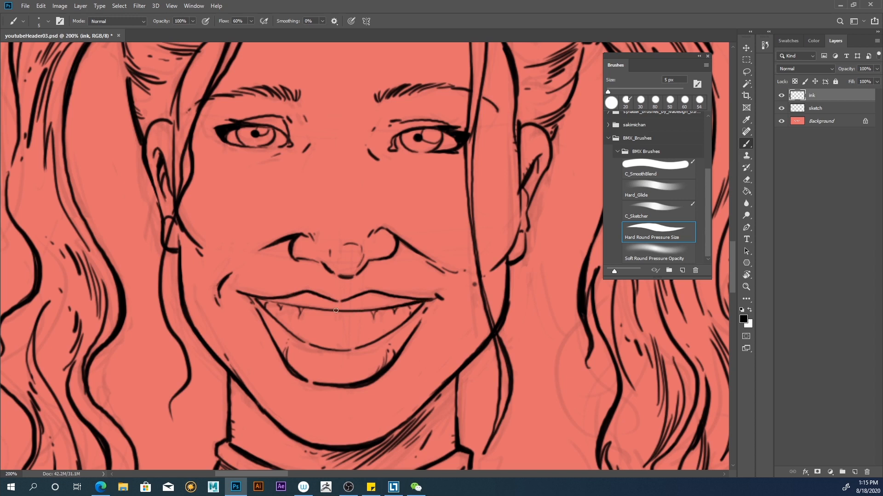
pyautogui.moveTo(313, 311); pyautogui.dragTo(260, 301)
pyautogui.moveTo(427, 300); pyautogui.dragTo(396, 328)
pyautogui.moveTo(283, 328)
pyautogui.mouseDown()
pyautogui.moveTo(258, 302)
pyautogui.moveTo(257, 309)
pyautogui.mouseUp()
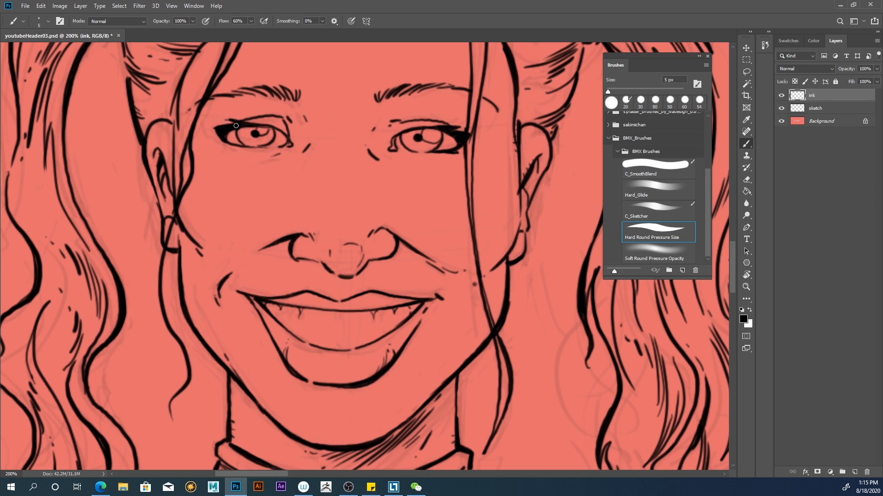
# Step: Darken the left eye's upper lid line and touch up the underside of the nose tip
pyautogui.moveTo(217, 128); pyautogui.dragTo(259, 126)
pyautogui.moveTo(238, 123); pyautogui.dragTo(265, 125)
pyautogui.moveTo(363, 256); pyautogui.dragTo(357, 269)
# Step: Move the Brushes panel off the artwork and flip the whole canvas horizontally to check the portrait mirrored
pyautogui.hotkey('ctrl', '-')
pyautogui.hotkey('ctrl', '-')
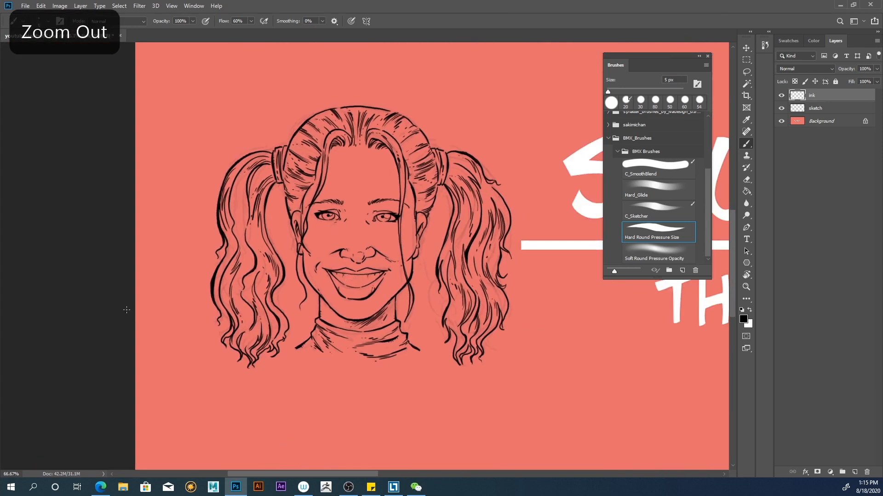
pyautogui.hotkey('ctrl', '-')
pyautogui.hotkey('ctrl', '-')
pyautogui.press('space')
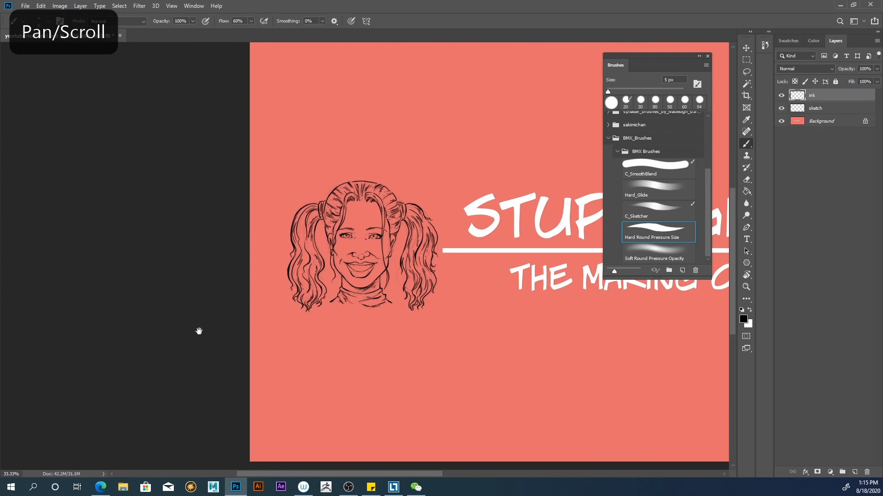
pyautogui.moveTo(619, 56)
pyautogui.mouseDown()
pyautogui.moveTo(188, 119)
pyautogui.moveTo(76, 127)
pyautogui.mouseUp()
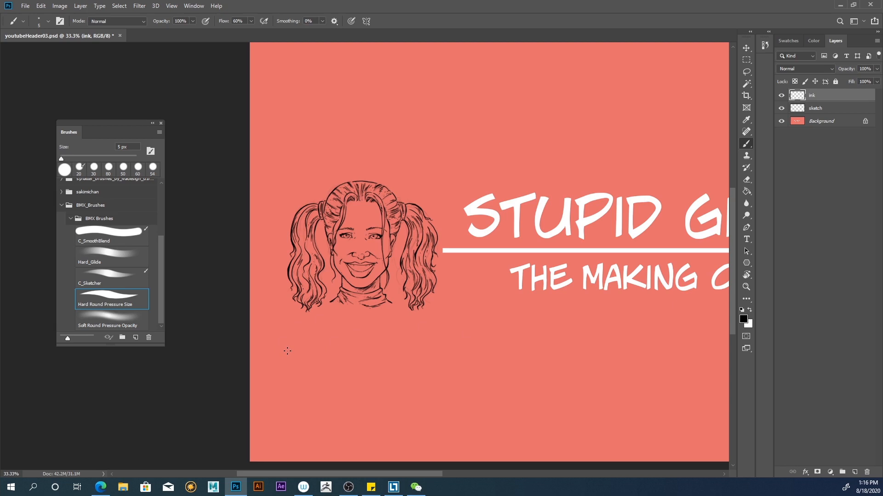
pyautogui.click(59, 5)
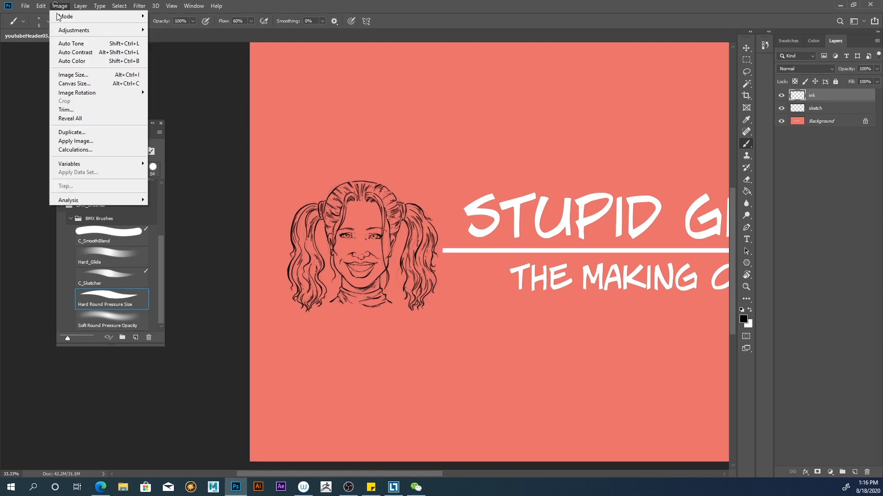
pyautogui.moveTo(65, 94)
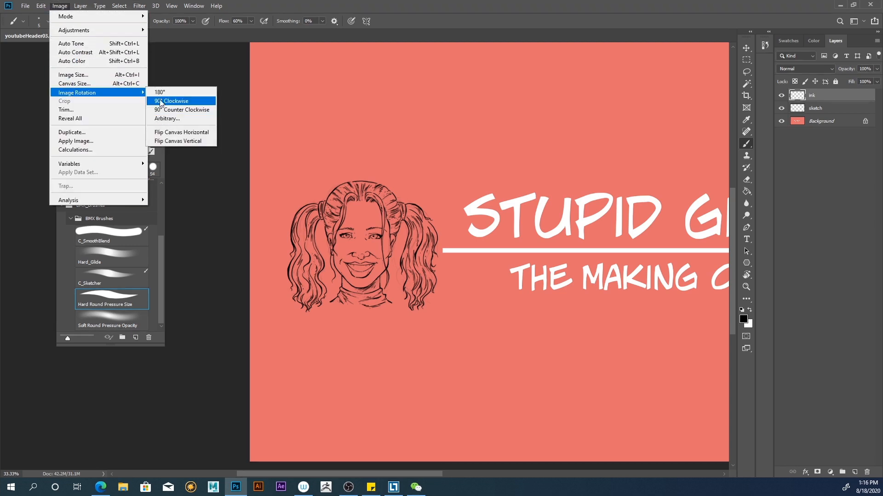
pyautogui.click(165, 134)
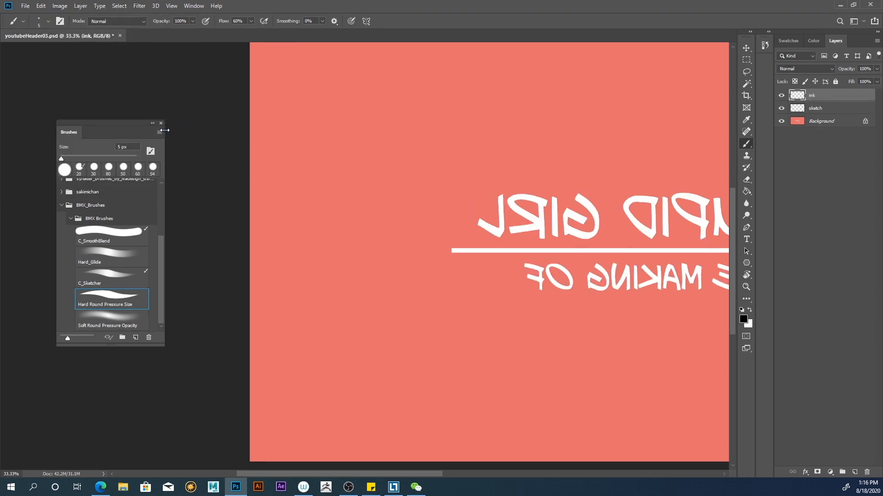
pyautogui.hscroll(10, 325, 317)
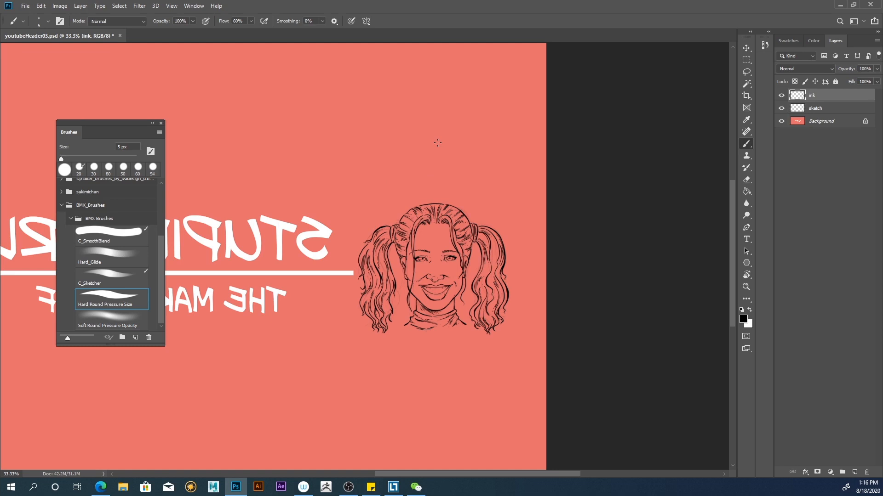
# Step: Group the ink and sketch layers and rotate the group about 1° clockwise
pyautogui.keyDown('shift'); pyautogui.click(793, 109); pyautogui.keyUp('shift')
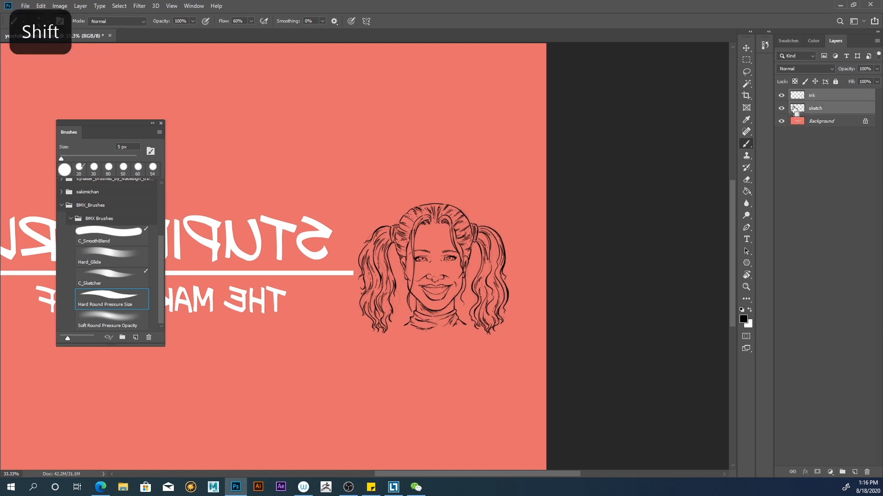
pyautogui.hotkey('ctrl', 'g')
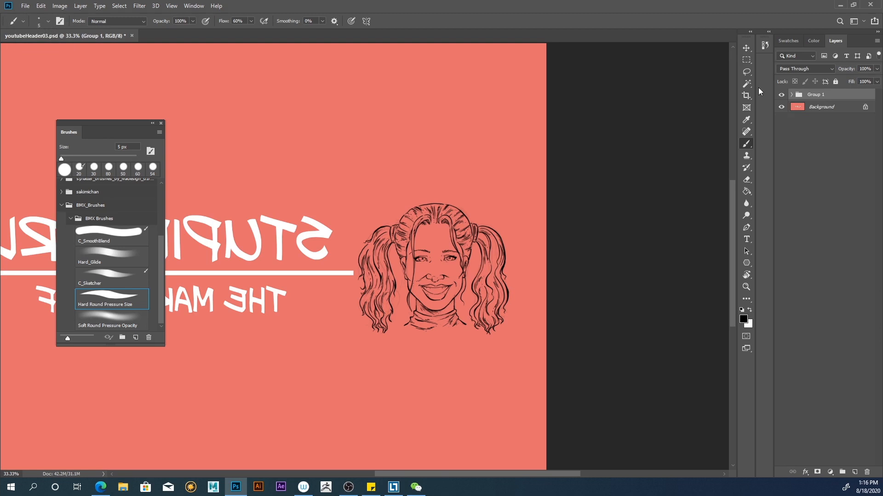
pyautogui.hotkey('ctrl', 't')
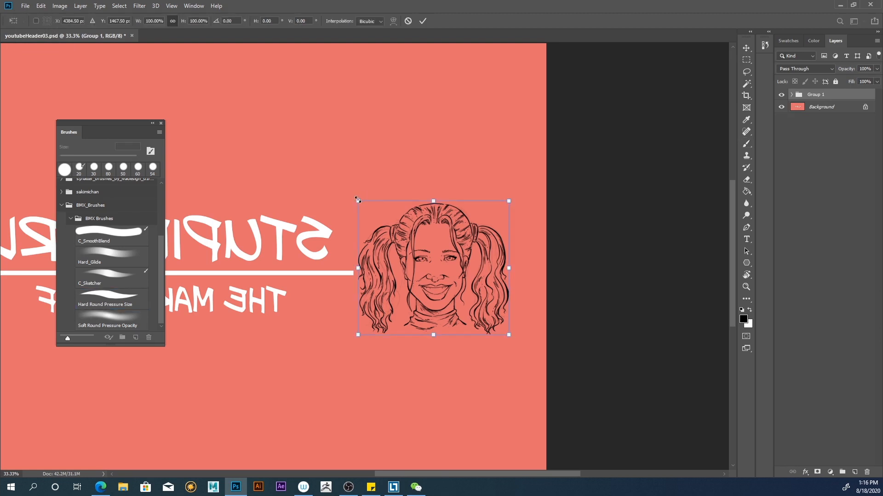
pyautogui.moveTo(357, 201); pyautogui.dragTo(360, 200)
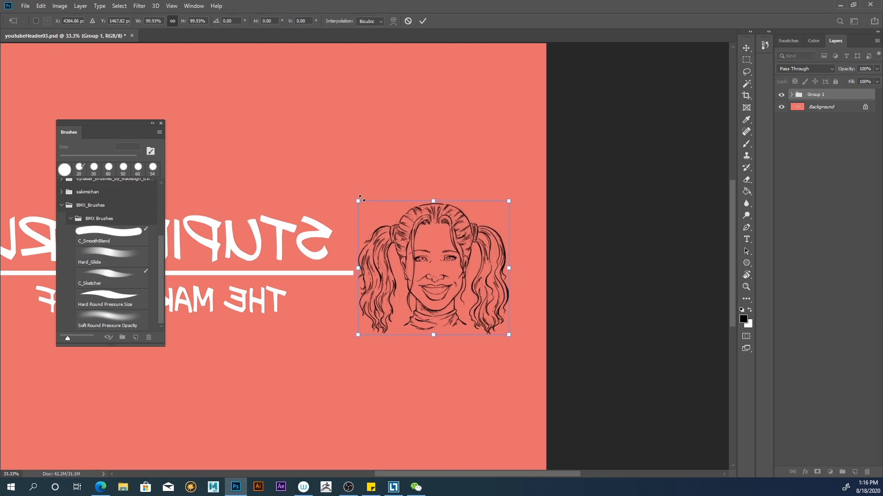
pyautogui.rightClick(427, 260)
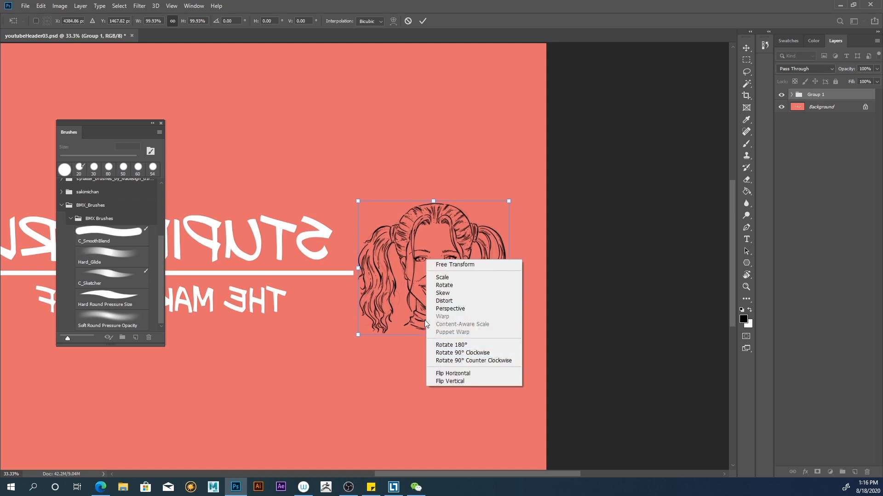
pyautogui.click(440, 285)
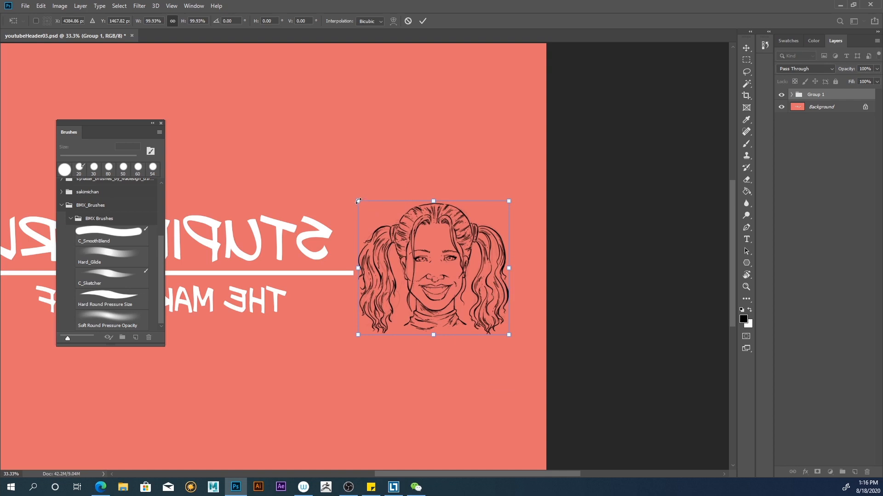
pyautogui.moveTo(359, 201); pyautogui.dragTo(360, 200)
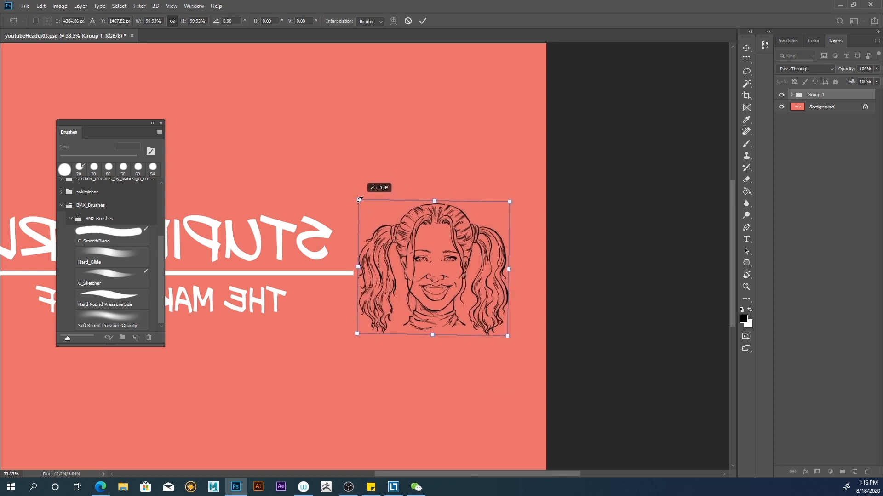
pyautogui.moveTo(360, 200); pyautogui.dragTo(360, 200)
# Step: On the ink layer inside the group, reinforce the jawline on the right side of the chin and clean its edge with the Eraser
pyautogui.press('l')
pyautogui.click(791, 94)
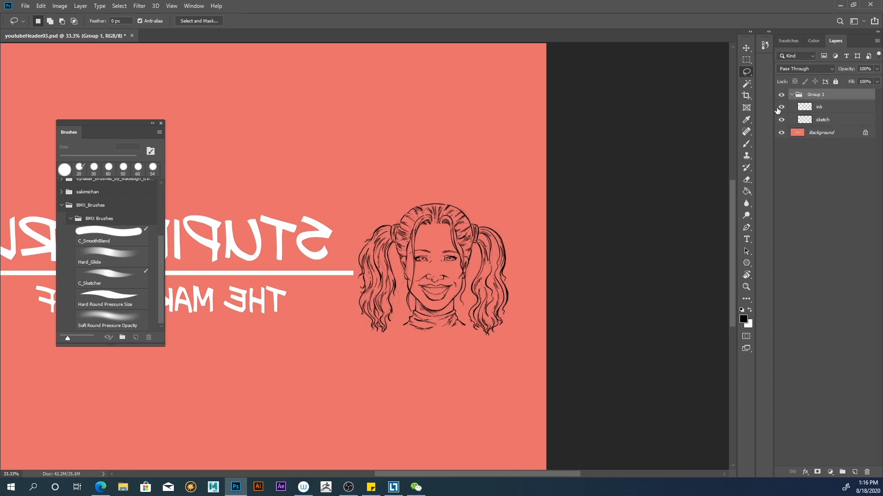
pyautogui.hotkey('ctrl', '+')
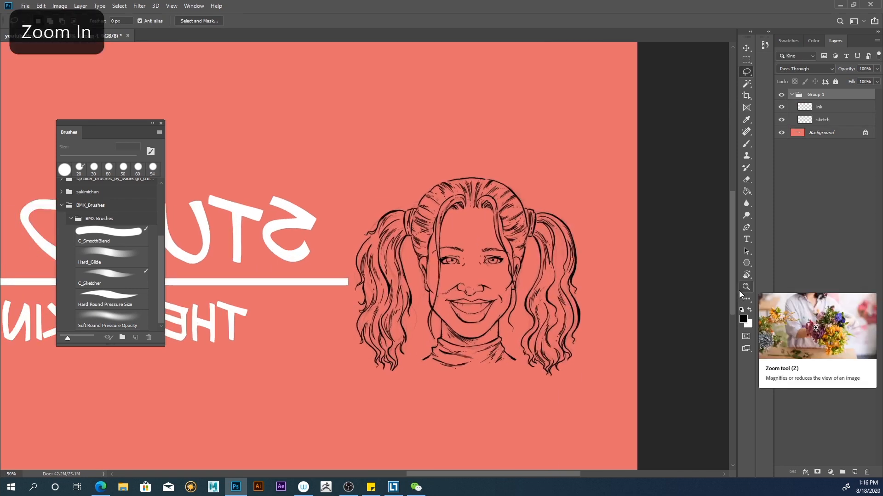
pyautogui.press('space')
pyautogui.moveTo(290, 232); pyautogui.dragTo(247, 233)
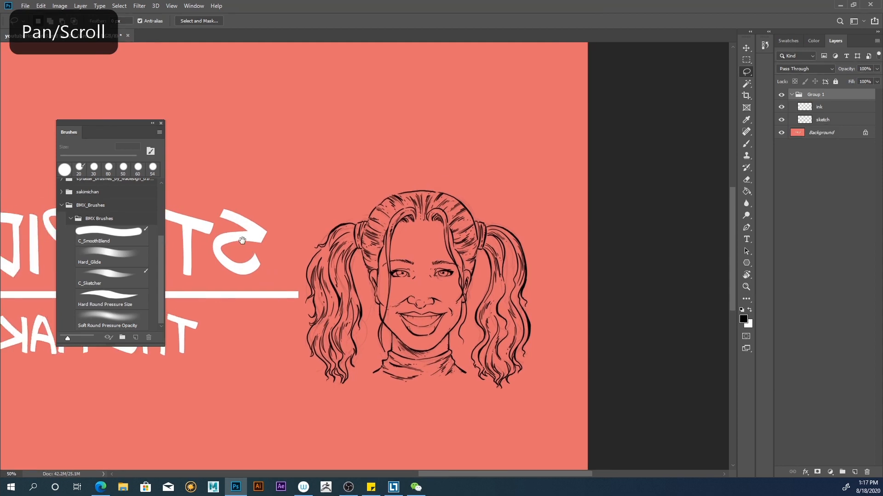
pyautogui.hotkey('ctrl', '+')
pyautogui.press('space')
pyautogui.moveTo(288, 186); pyautogui.dragTo(258, 168)
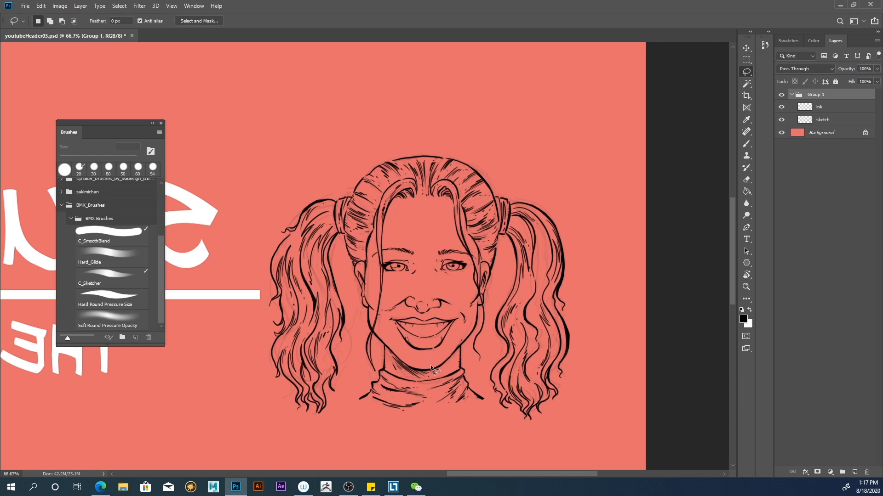
pyautogui.hotkey('ctrl', '+')
pyautogui.moveTo(382, 260); pyautogui.dragTo(355, 167)
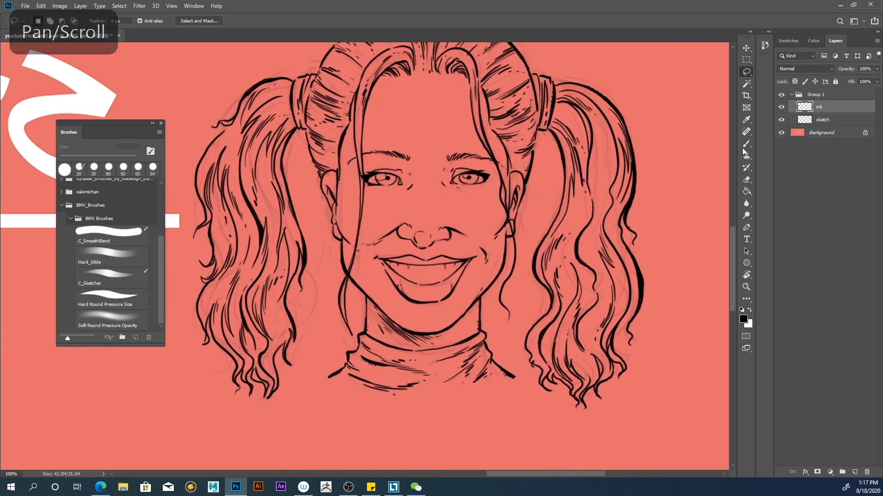
pyautogui.press('b')
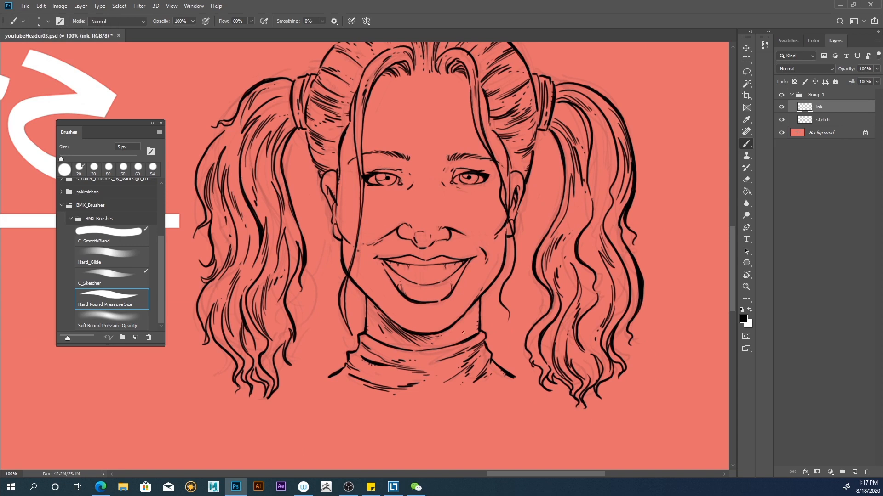
pyautogui.moveTo(465, 312); pyautogui.dragTo(436, 331)
pyautogui.press('e')
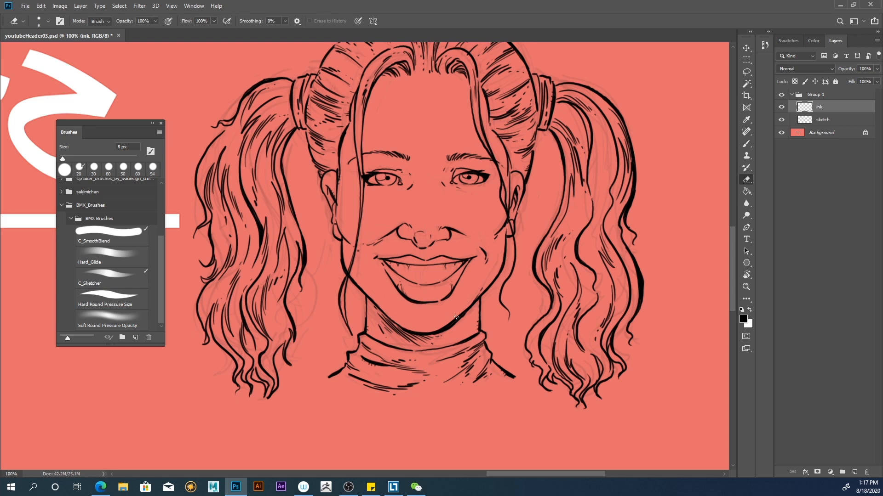
pyautogui.moveTo(464, 317)
pyautogui.mouseDown()
pyautogui.moveTo(448, 330)
pyautogui.moveTo(472, 309)
pyautogui.moveTo(452, 327)
pyautogui.mouseUp()
# Step: Lasso the eye on the right of the face, scale it up to about 109% toward the nose, and deselect it
pyautogui.press('l')
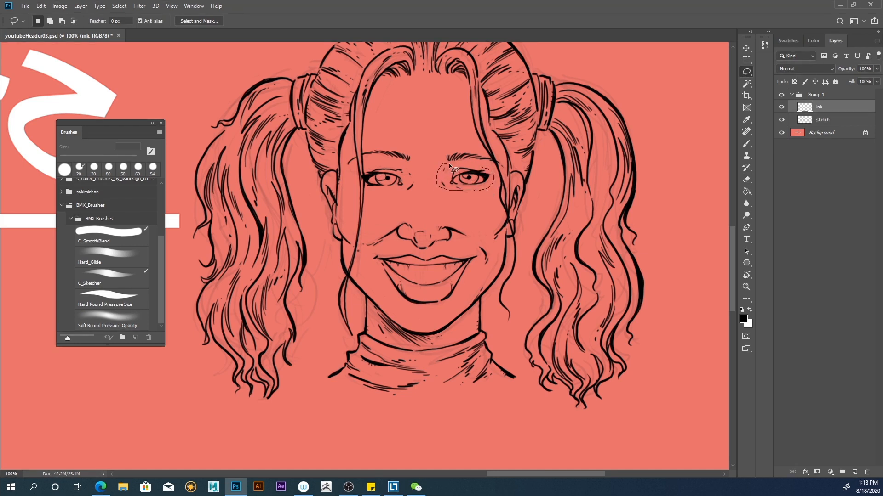
pyautogui.moveTo(474, 169); pyautogui.dragTo(463, 178)
pyautogui.rightClick(461, 175)
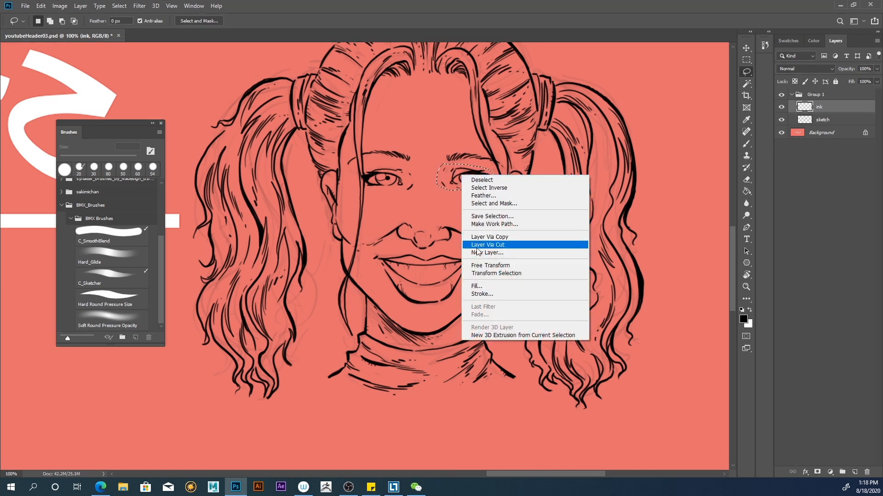
pyautogui.click(471, 266)
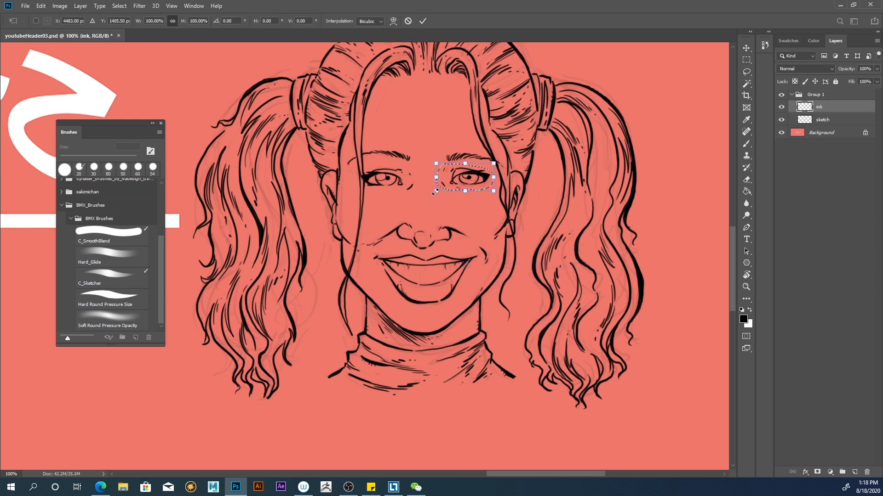
pyautogui.moveTo(435, 191); pyautogui.dragTo(431, 195)
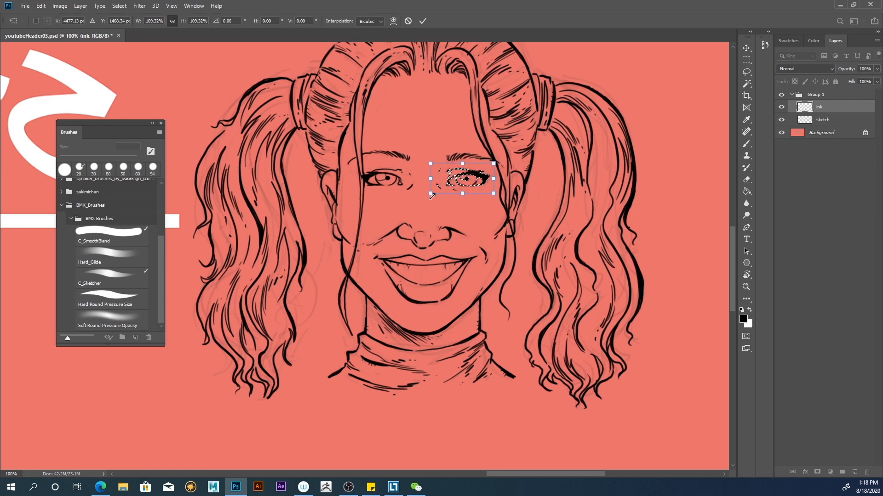
pyautogui.press('Return')
pyautogui.press('m')
pyautogui.hotkey('ctrl', 'd')
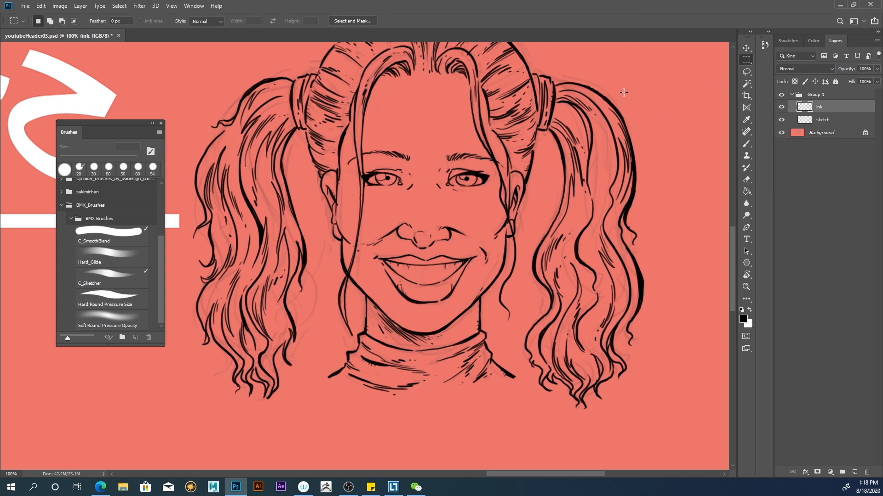
# Step: Lasso the whole mouth on the ink layer, move it up slightly, and deselect it
pyautogui.hotkey('ctrl', '-')
pyautogui.hotkey('ctrl', '-')
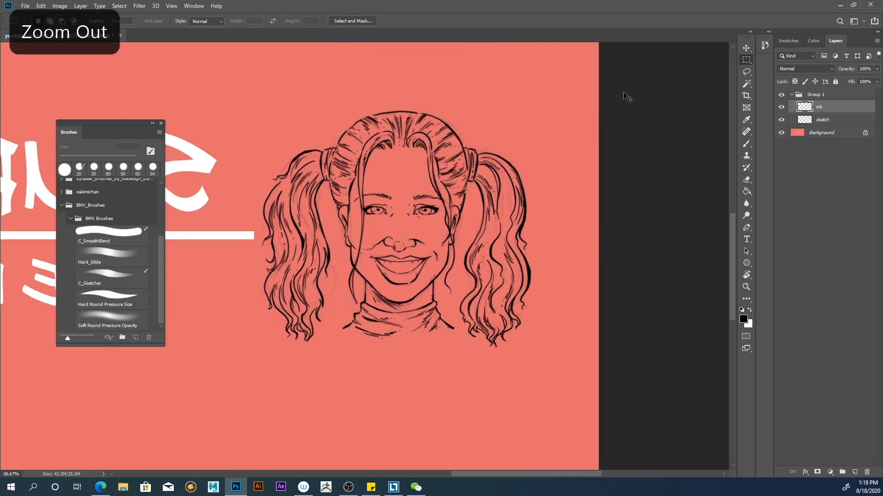
pyautogui.moveTo(478, 242); pyautogui.dragTo(481, 275)
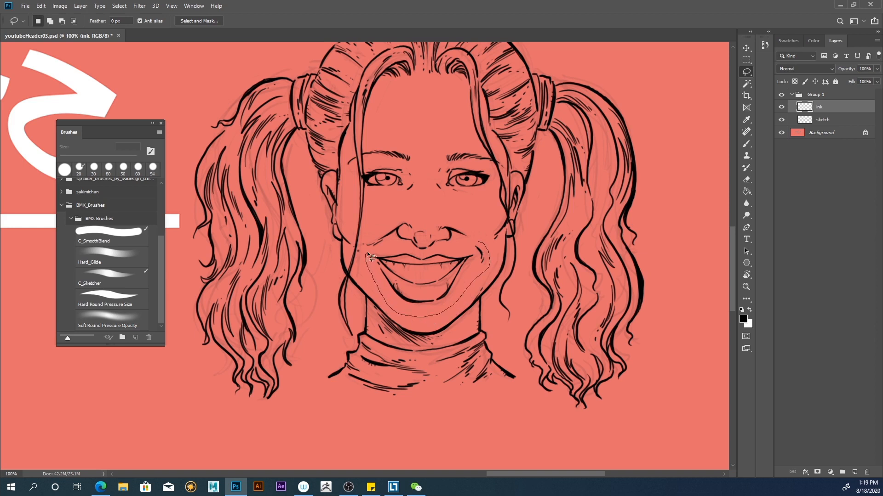
pyautogui.moveTo(468, 252); pyautogui.dragTo(475, 240)
pyautogui.click(745, 49)
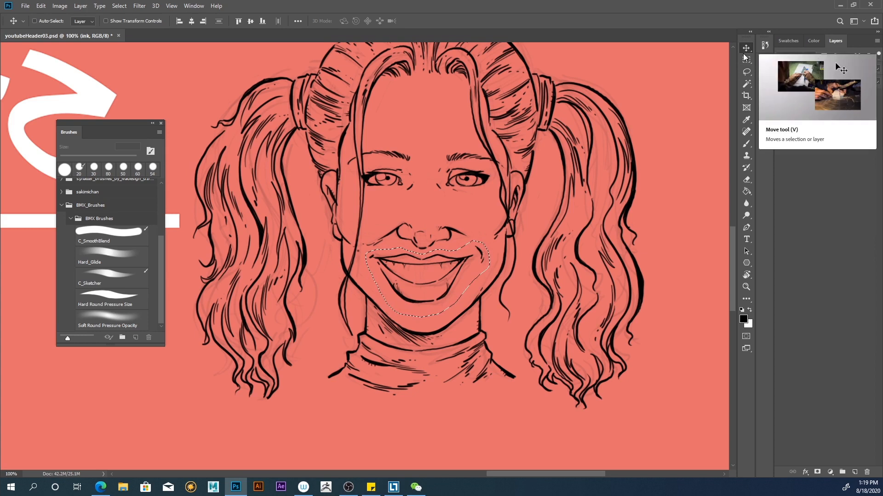
pyautogui.moveTo(395, 298); pyautogui.dragTo(396, 297)
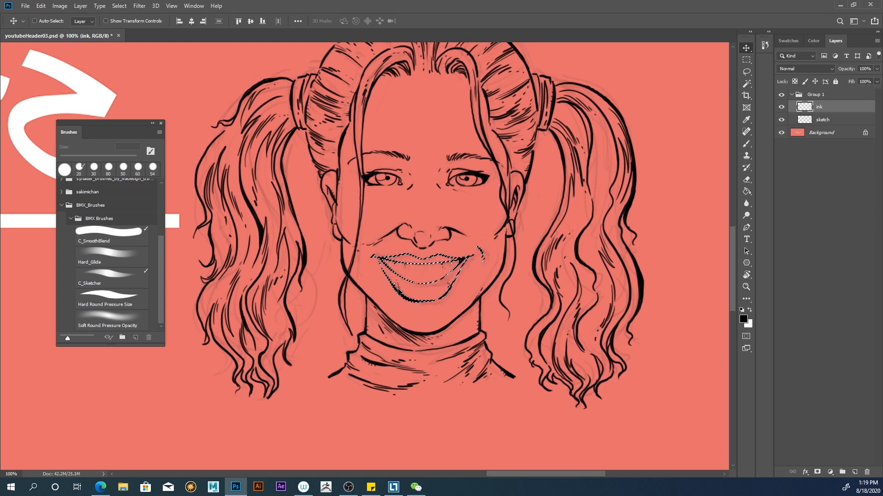
pyautogui.press('l')
pyautogui.hotkey('ctrl', 'd')
# Step: Flip the whole canvas horizontally back to its original orientation and check the portrait beside the title
pyautogui.hotkey('ctrl', '-')
pyautogui.hotkey('ctrl', '-')
pyautogui.hotkey('ctrl', '-')
pyautogui.click(59, 6)
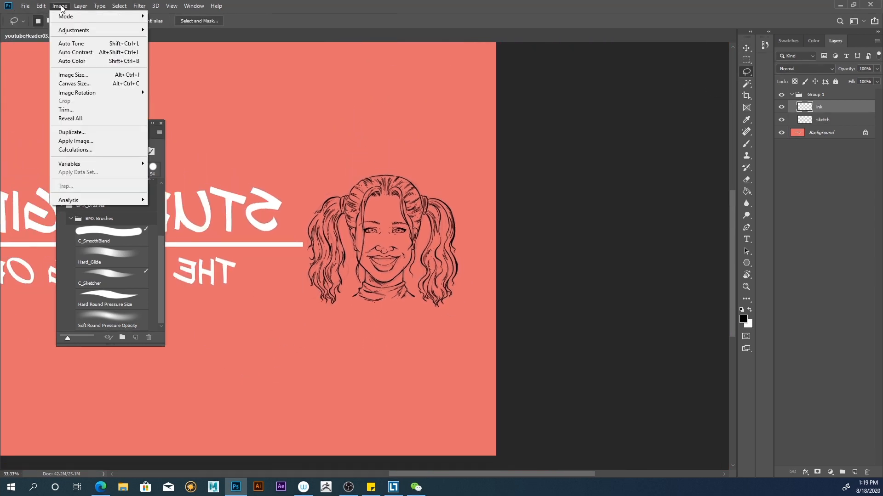
pyautogui.moveTo(79, 96)
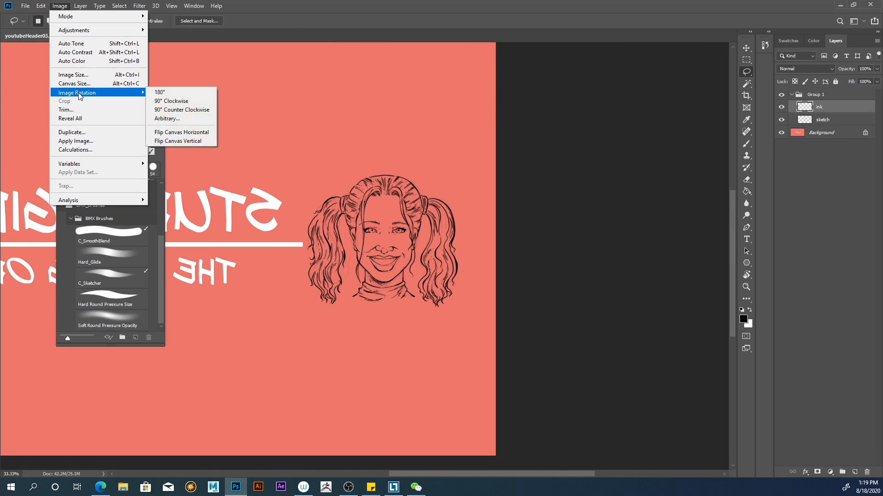
pyautogui.click(170, 134)
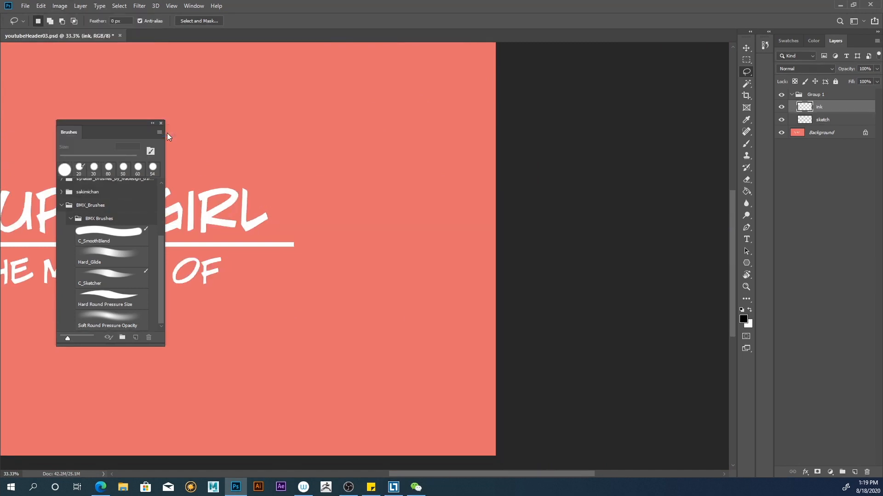
pyautogui.moveTo(268, 290); pyautogui.dragTo(485, 300)
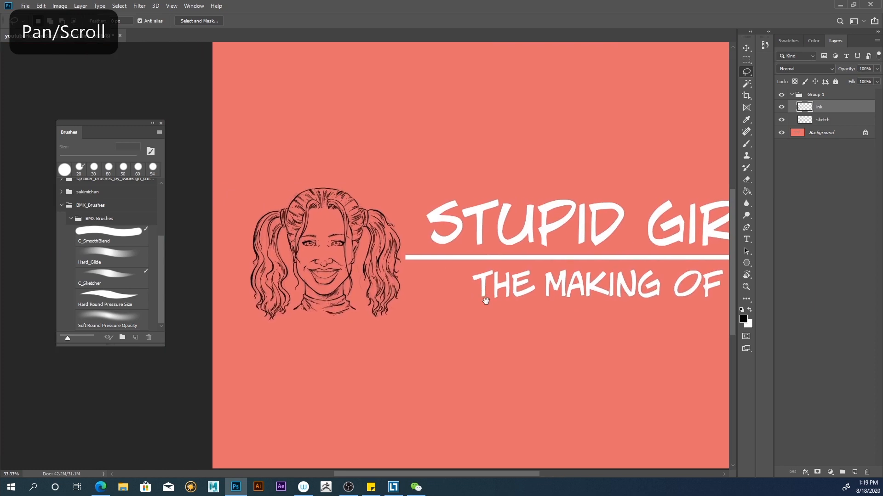
pyautogui.moveTo(305, 218); pyautogui.dragTo(195, 207)
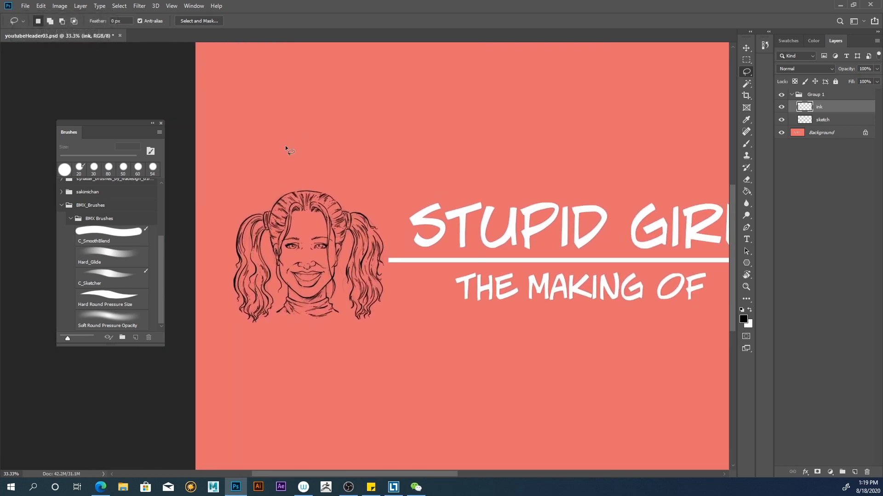
pyautogui.hotkey('ctrl', '+')
pyautogui.moveTo(285, 145); pyautogui.dragTo(334, 132)
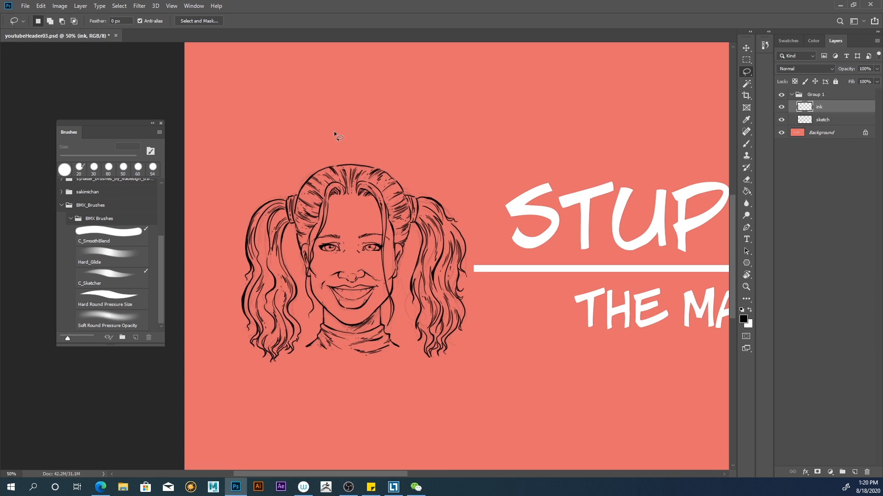
# Step: Try a rectangular selection about 2.03 in wide and 0.39 in high across the lower hair ends and collar, and deselect it
pyautogui.click(746, 60)
pyautogui.moveTo(487, 400); pyautogui.dragTo(209, 356)
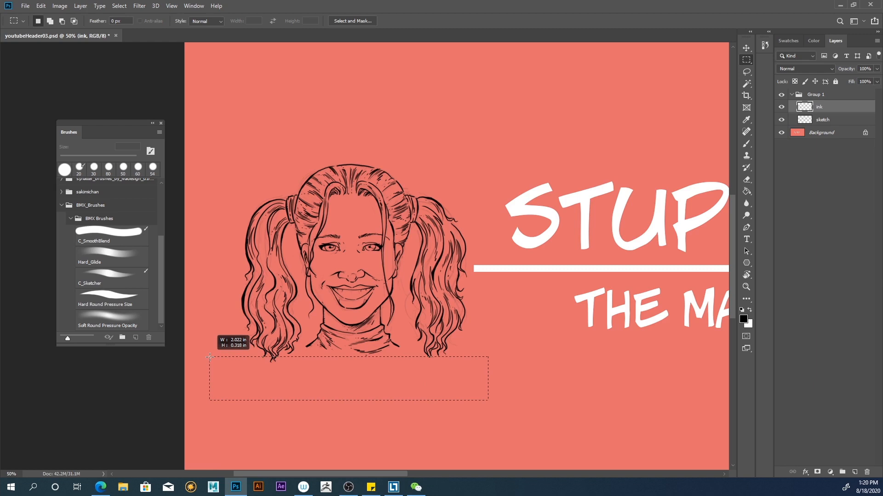
pyautogui.moveTo(209, 357); pyautogui.dragTo(209, 347)
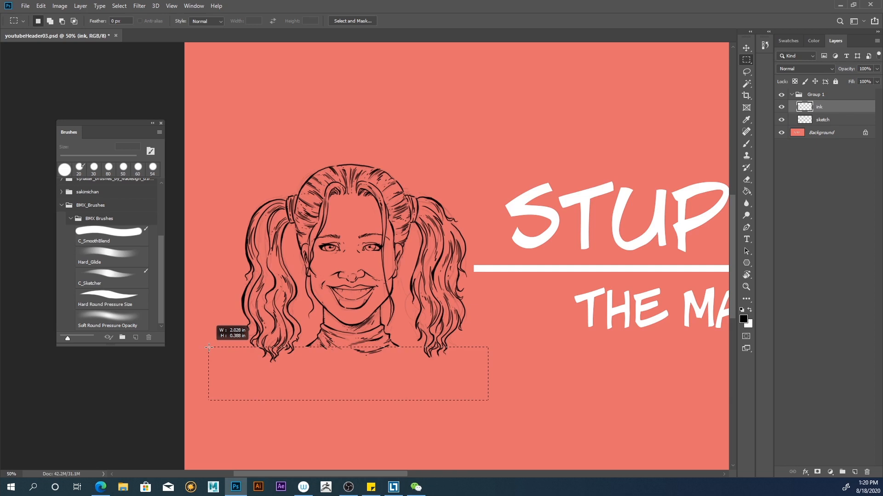
pyautogui.moveTo(209, 347); pyautogui.dragTo(208, 348)
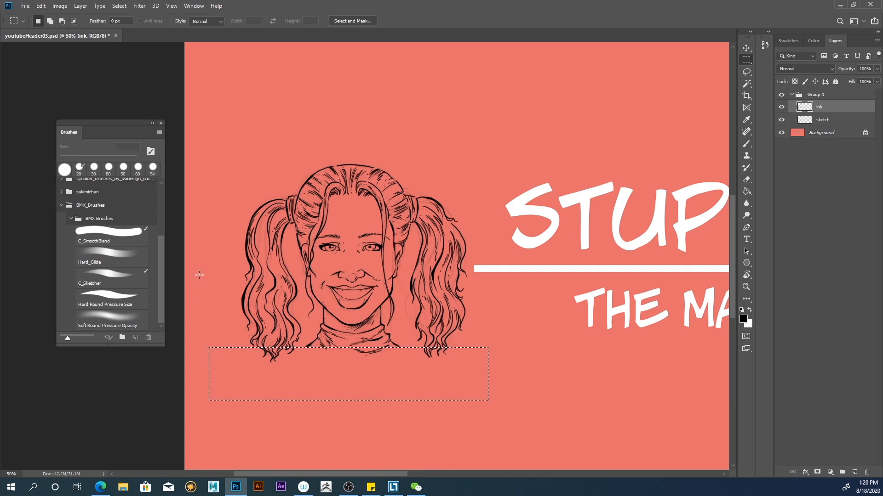
pyautogui.hotkey('ctrl', 'd')
pyautogui.hotkey('ctrl', '-')
pyautogui.hotkey('ctrl', '-')
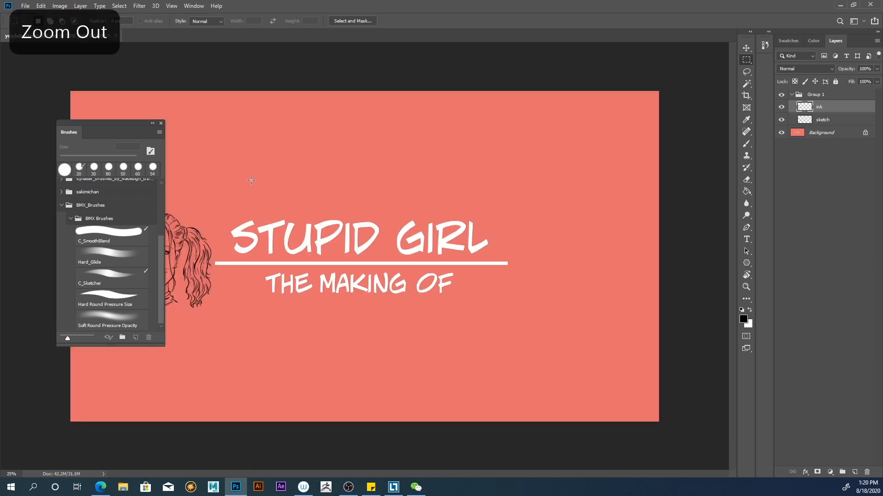
pyautogui.hotkey('ctrl', '+')
pyautogui.moveTo(241, 306); pyautogui.dragTo(286, 300)
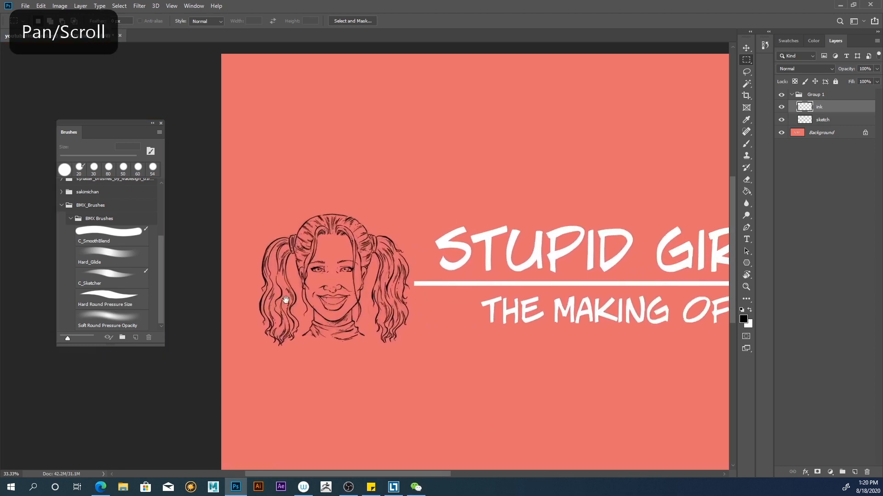